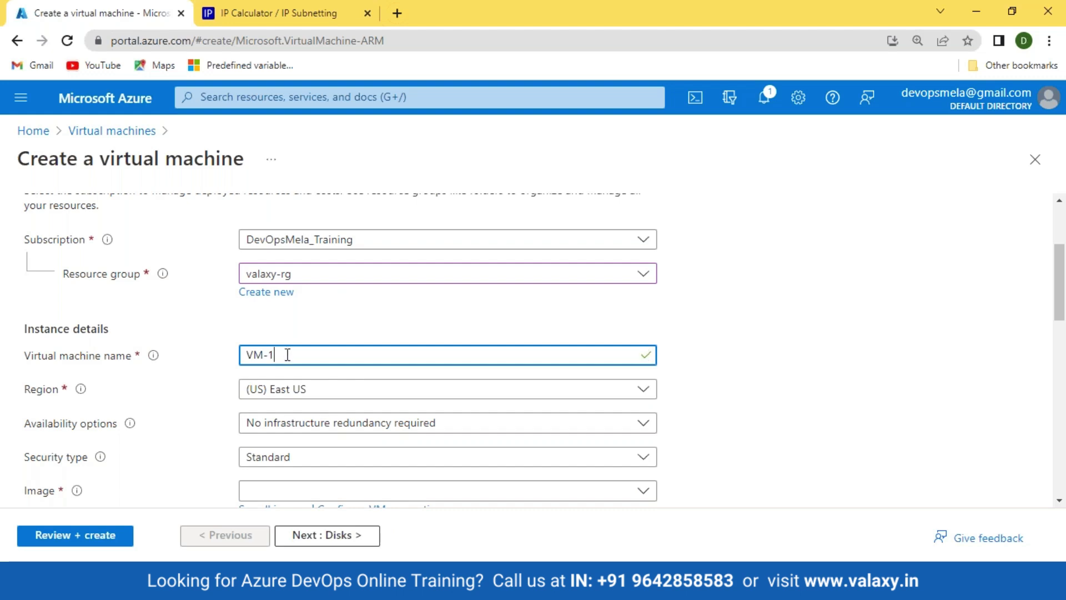
Step: Choose the Ubuntu Server 20.04 LTS image and the Standard_B1ms VM size
{"action": "scroll", "coordinate": [42, 356], "scroll_direction": "down", "scroll_amount": 3}
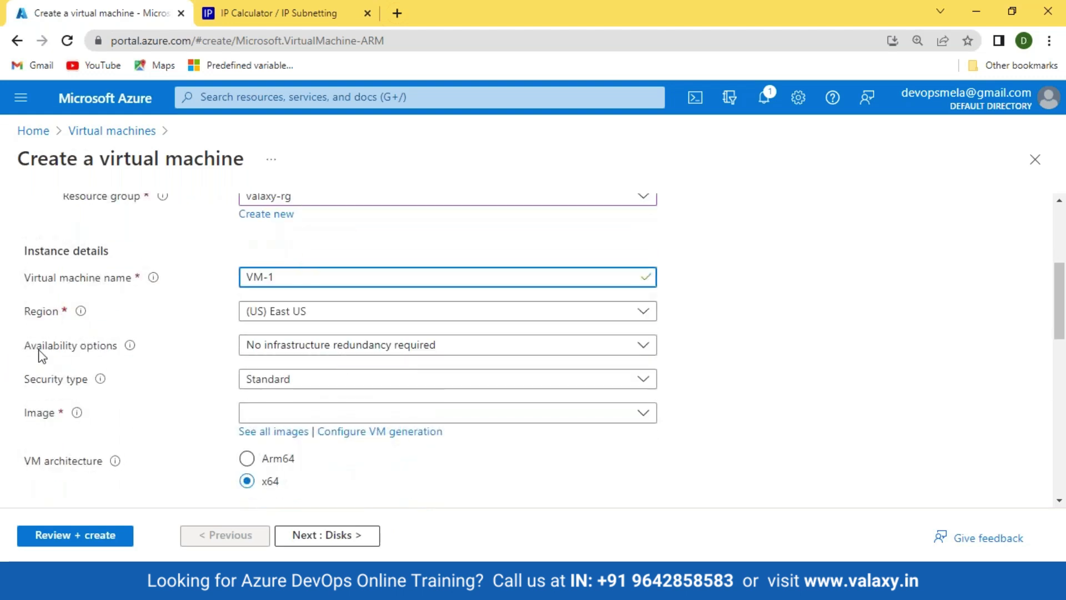
{"action": "scroll", "coordinate": [355, 383], "scroll_direction": "down", "scroll_amount": 2}
{"action": "left_click", "coordinate": [319, 335]}
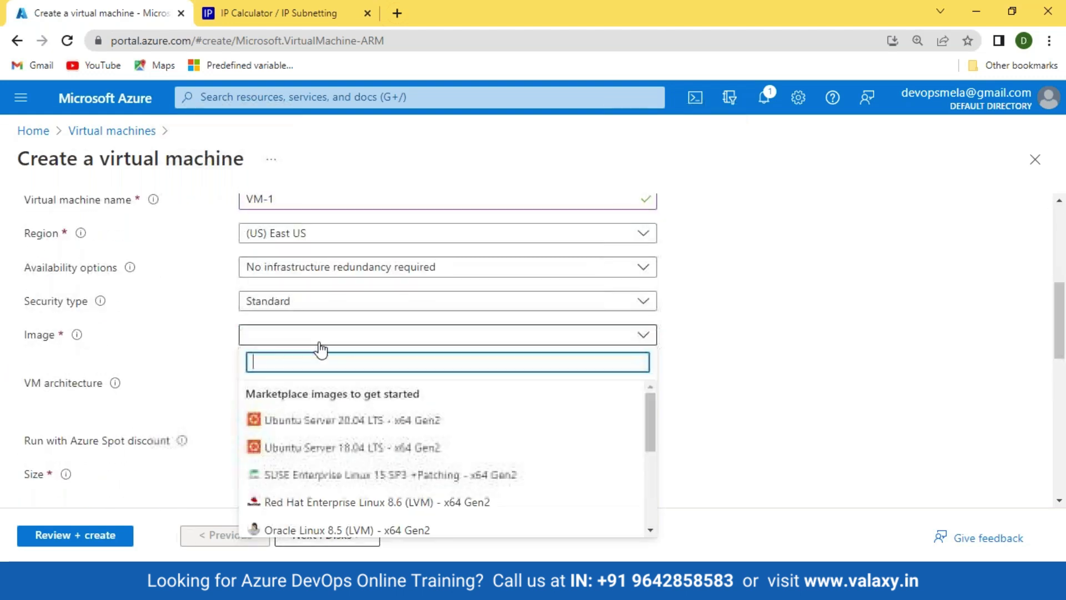
{"action": "left_click", "coordinate": [297, 421]}
{"action": "scroll", "coordinate": [179, 362], "scroll_direction": "down", "scroll_amount": 4}
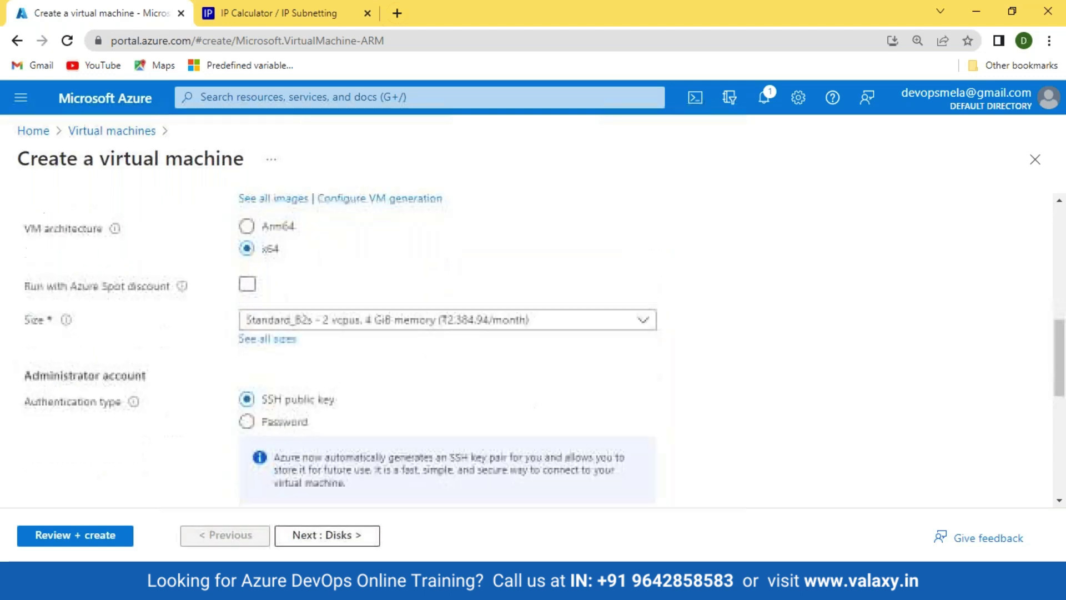
{"action": "left_click", "coordinate": [334, 320]}
{"action": "left_click", "coordinate": [356, 398]}
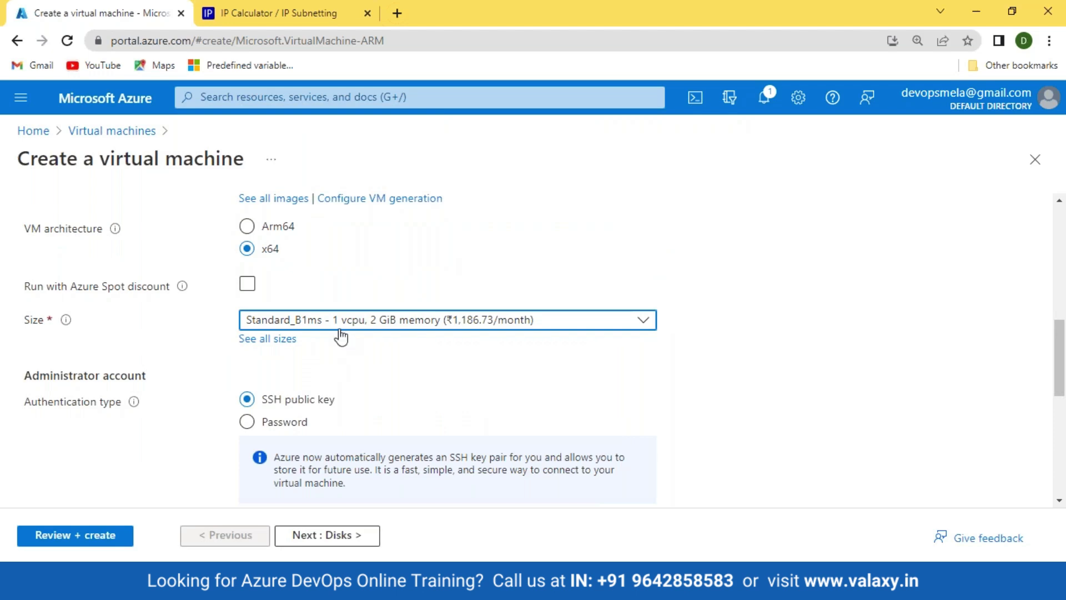
Step: Use password authentication with an admin username and confirmed password, and no public inbound ports
{"action": "scroll", "coordinate": [389, 350], "scroll_direction": "down", "scroll_amount": 2}
{"action": "left_click", "coordinate": [247, 339]}
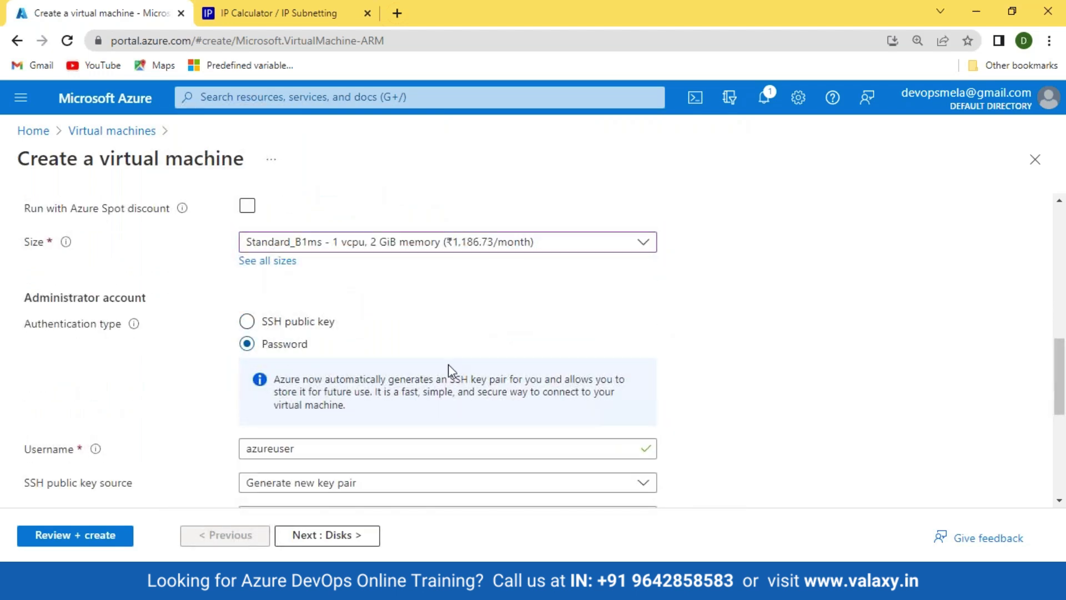
{"action": "scroll", "coordinate": [272, 277], "scroll_direction": "down", "scroll_amount": 3}
{"action": "left_click", "coordinate": [272, 222]}
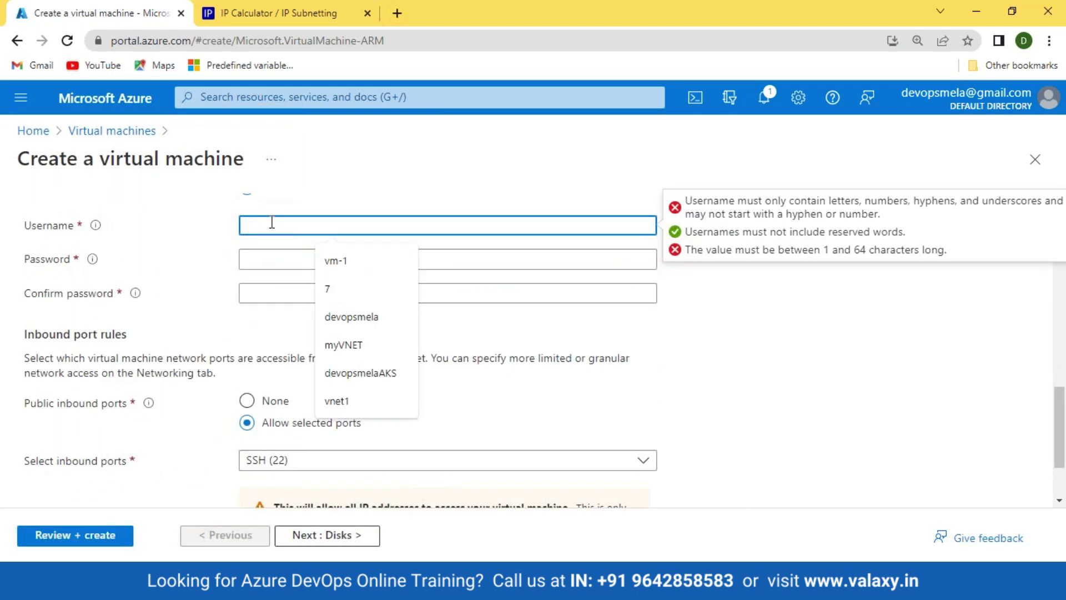
{"action": "key", "text": "Tab"}
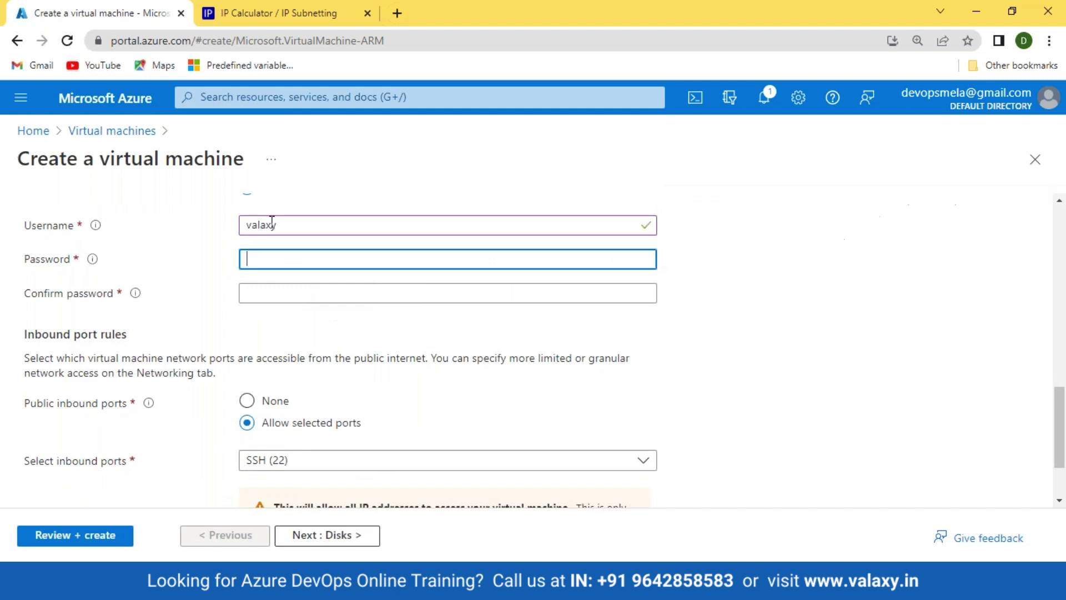
{"action": "key", "text": "Tab"}
{"action": "scroll", "coordinate": [266, 277], "scroll_direction": "down", "scroll_amount": 2}
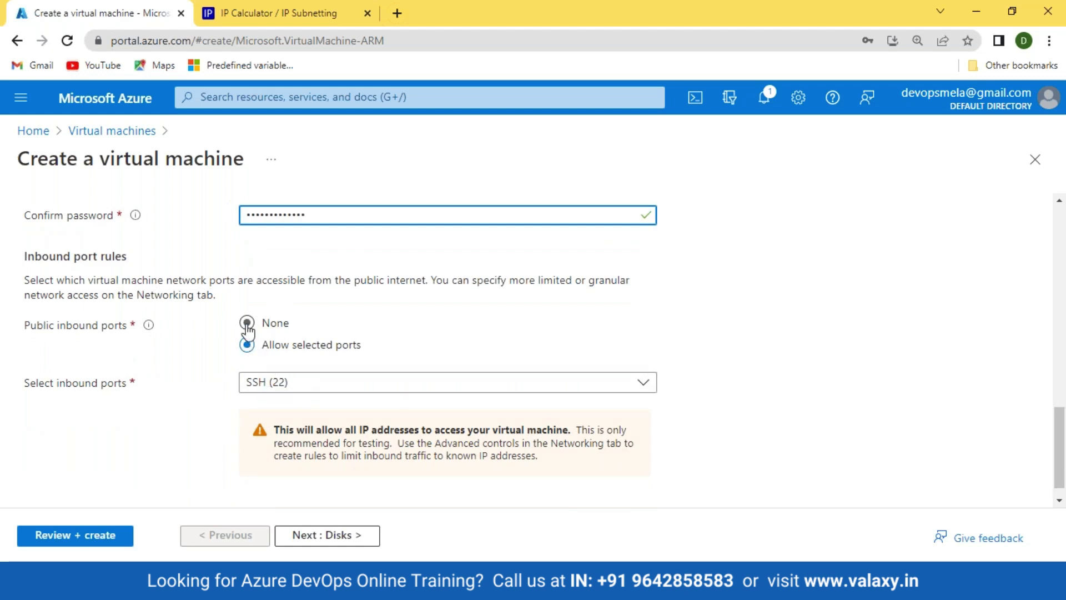
{"action": "left_click", "coordinate": [247, 324]}
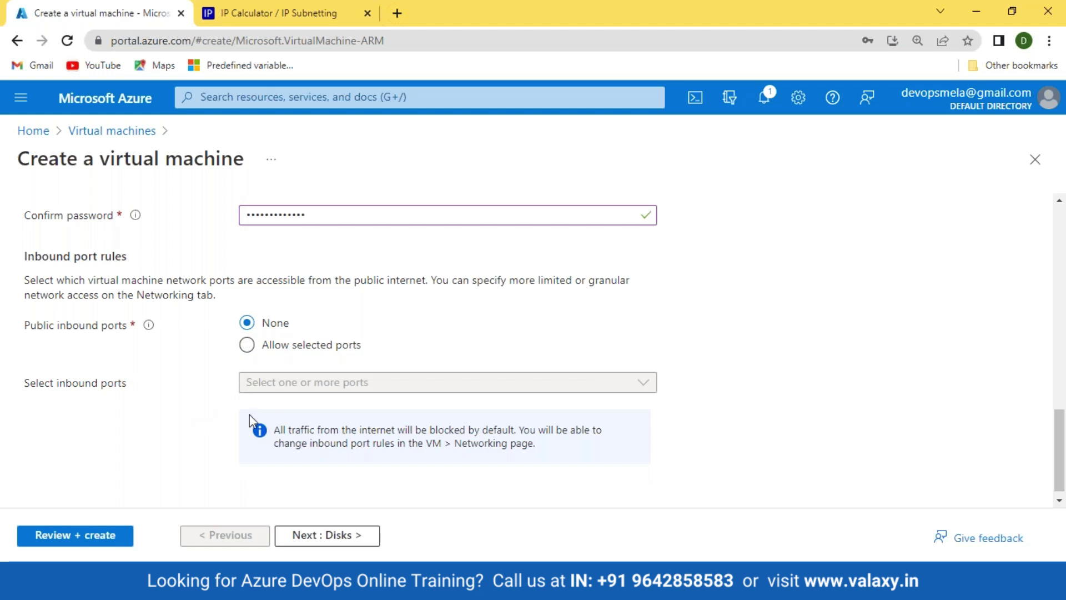
{"action": "left_click", "coordinate": [328, 536]}
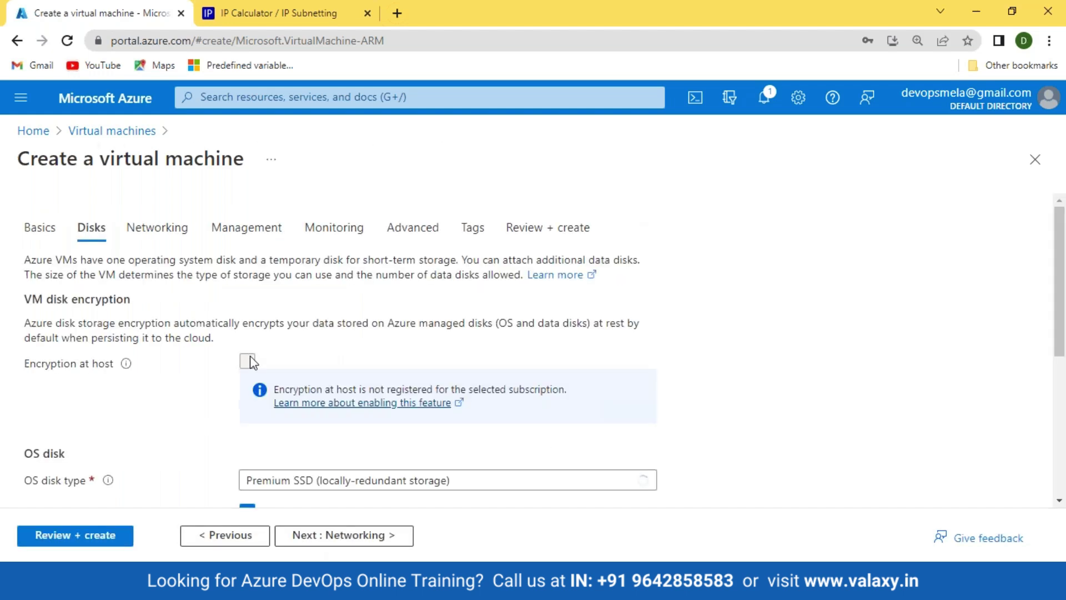
Step: On Networking, keep the new valaxy-rg-vnet, default 10.0.0.0/24 subnet and VM-1-ip public IP
{"action": "left_click", "coordinate": [367, 536]}
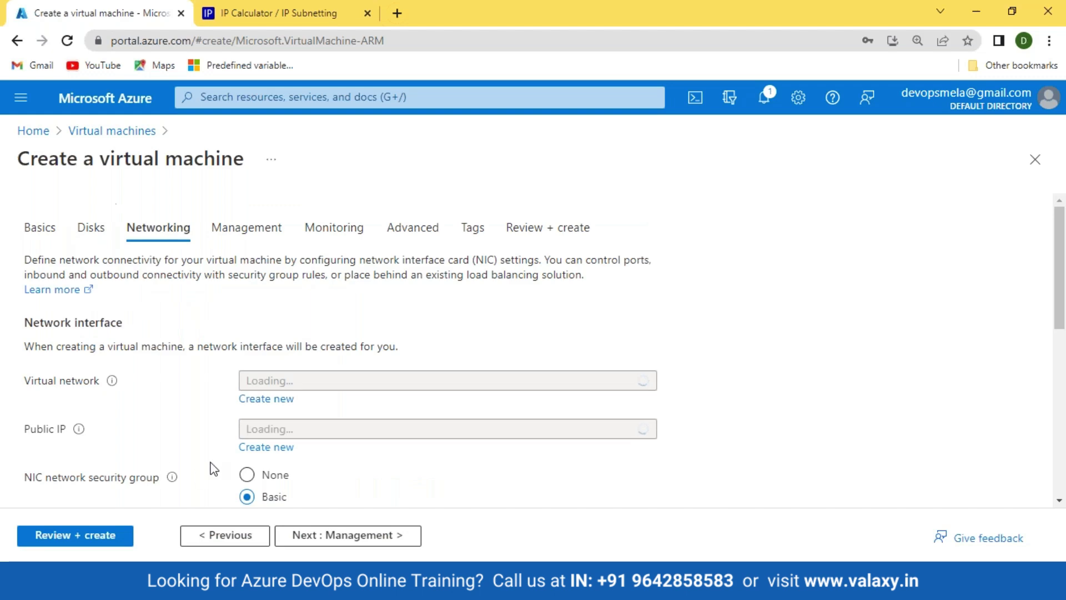
{"action": "scroll", "coordinate": [143, 284], "scroll_direction": "down", "scroll_amount": 3}
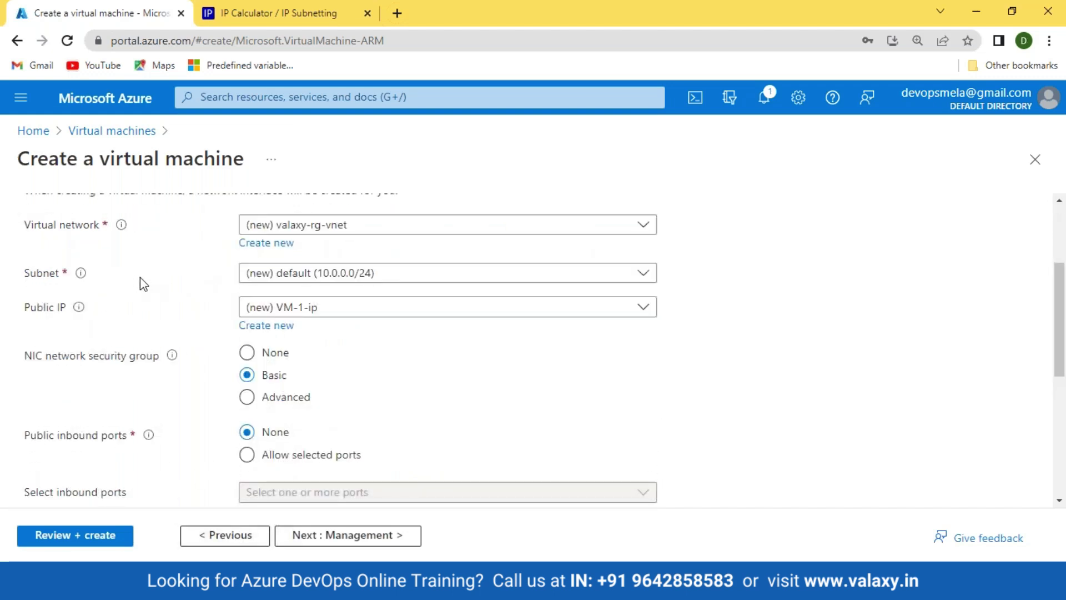
{"action": "left_click", "coordinate": [407, 233]}
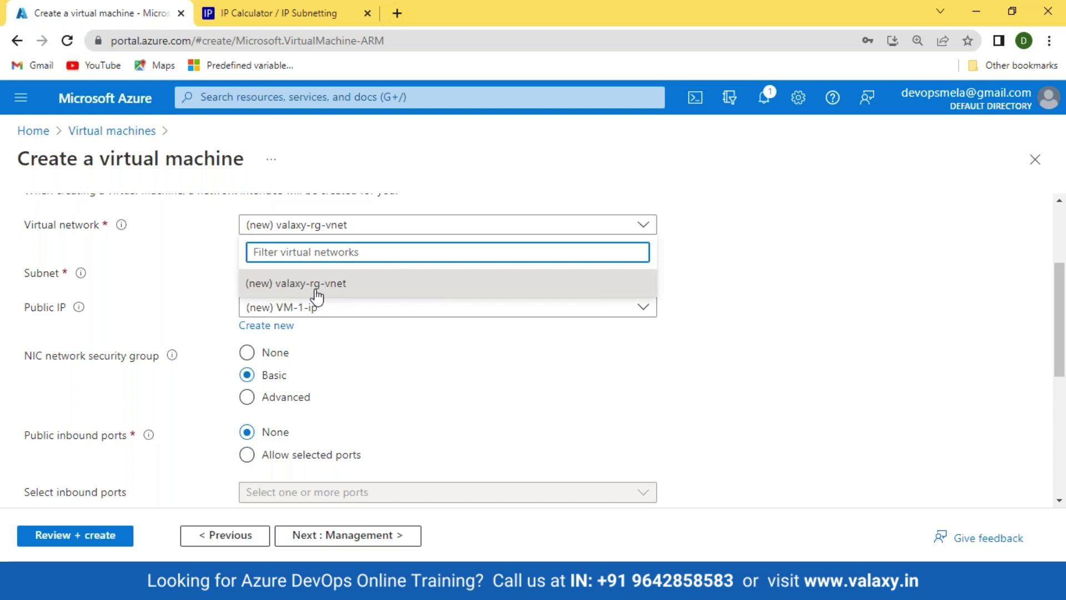
{"action": "left_click", "coordinate": [315, 289]}
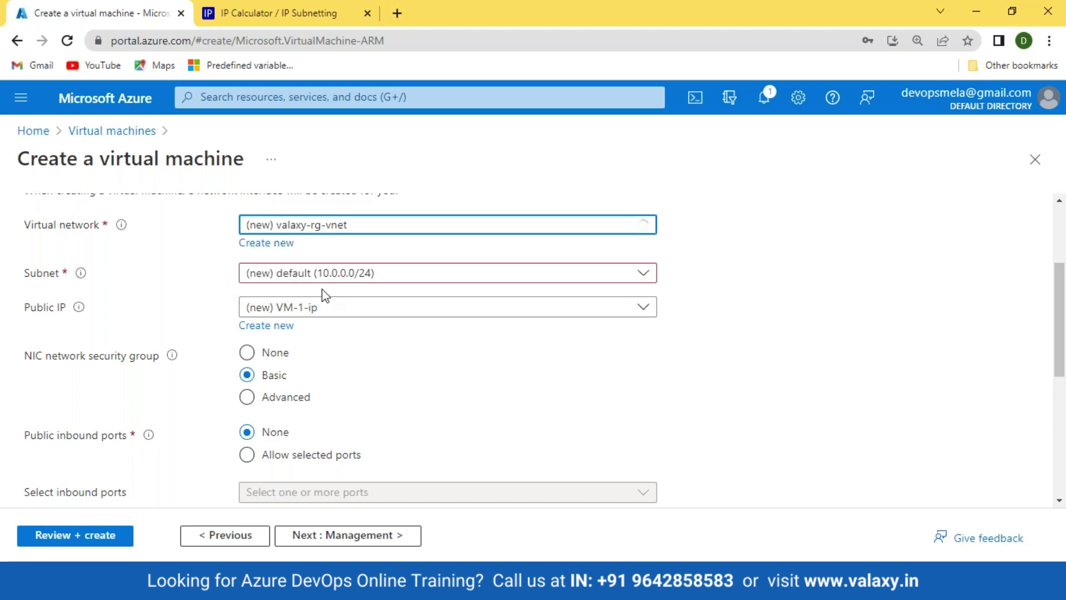
{"action": "left_click", "coordinate": [311, 280]}
{"action": "left_click", "coordinate": [359, 332]}
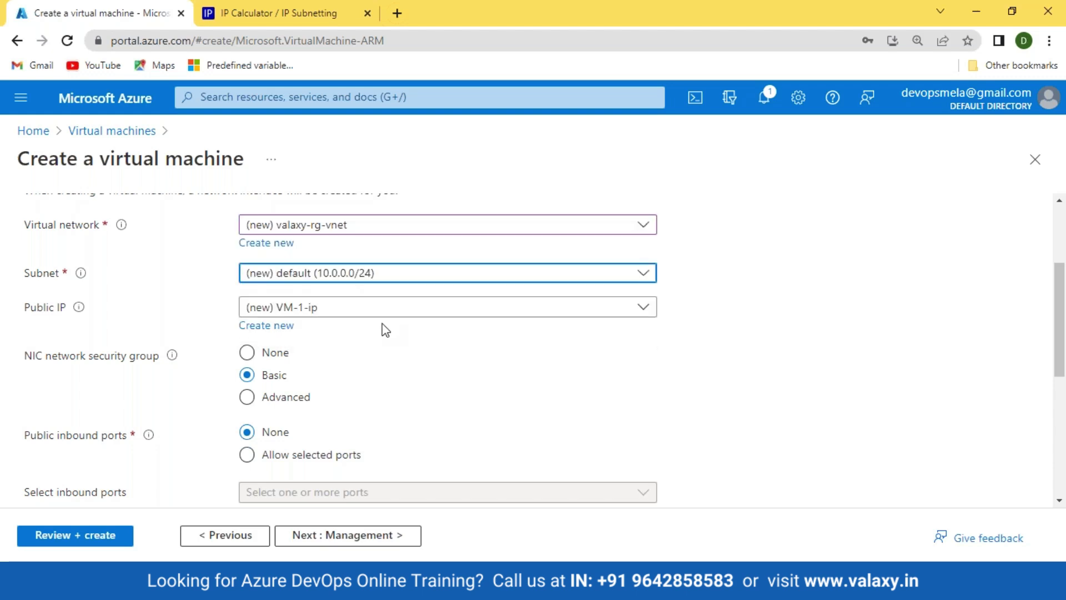
{"action": "left_click", "coordinate": [364, 312]}
{"action": "left_click", "coordinate": [366, 314]}
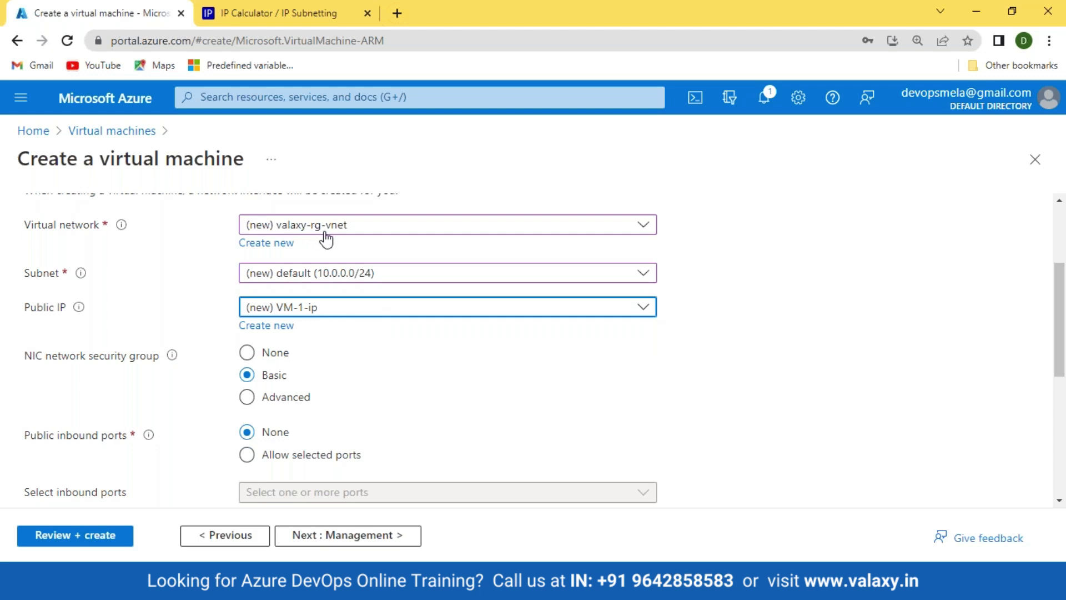
Step: Open the portal Home page in a new browser tab and switch to it
{"action": "right_click", "coordinate": [39, 138]}
{"action": "left_click", "coordinate": [66, 139]}
{"action": "left_click", "coordinate": [253, 17]}
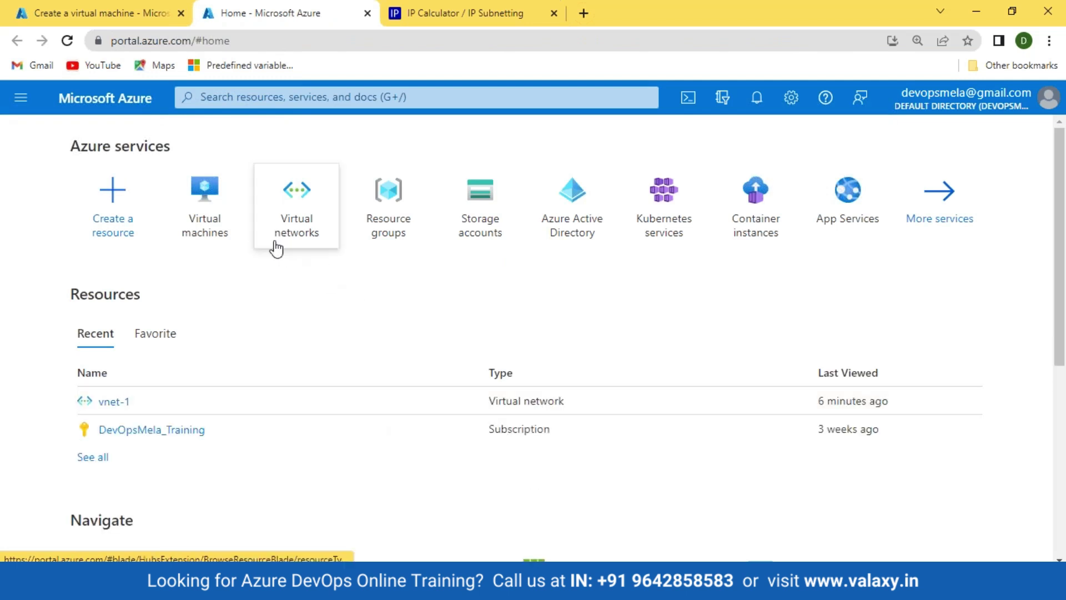
Step: Check the Virtual networks list for vnet-1, then return to the VM form's Basics step
{"action": "left_click", "coordinate": [285, 220]}
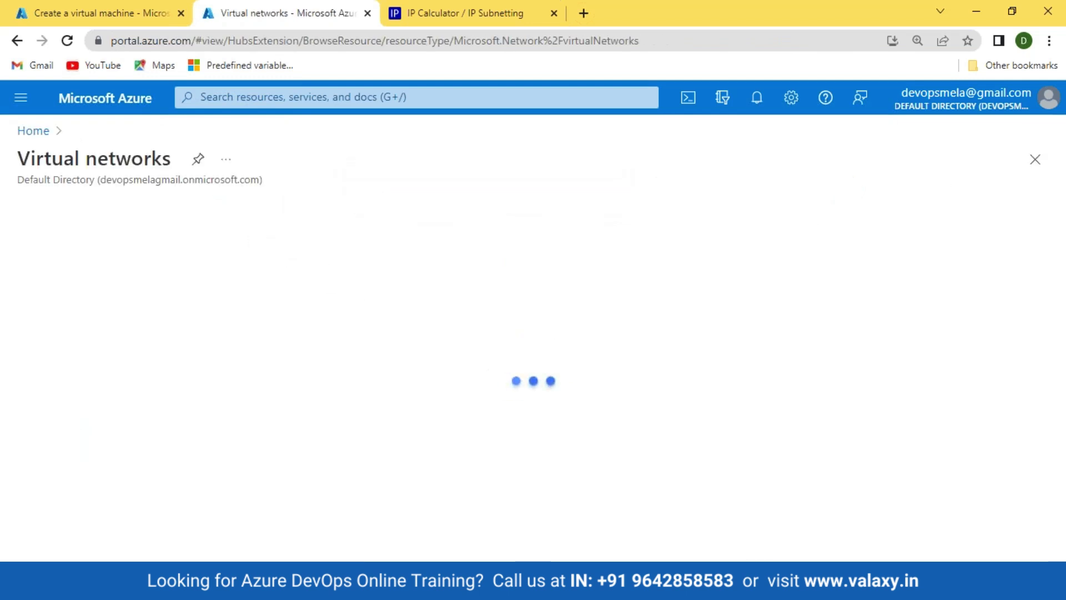
{"action": "left_click", "coordinate": [105, 13]}
{"action": "scroll", "coordinate": [426, 390], "scroll_direction": "up", "scroll_amount": 3}
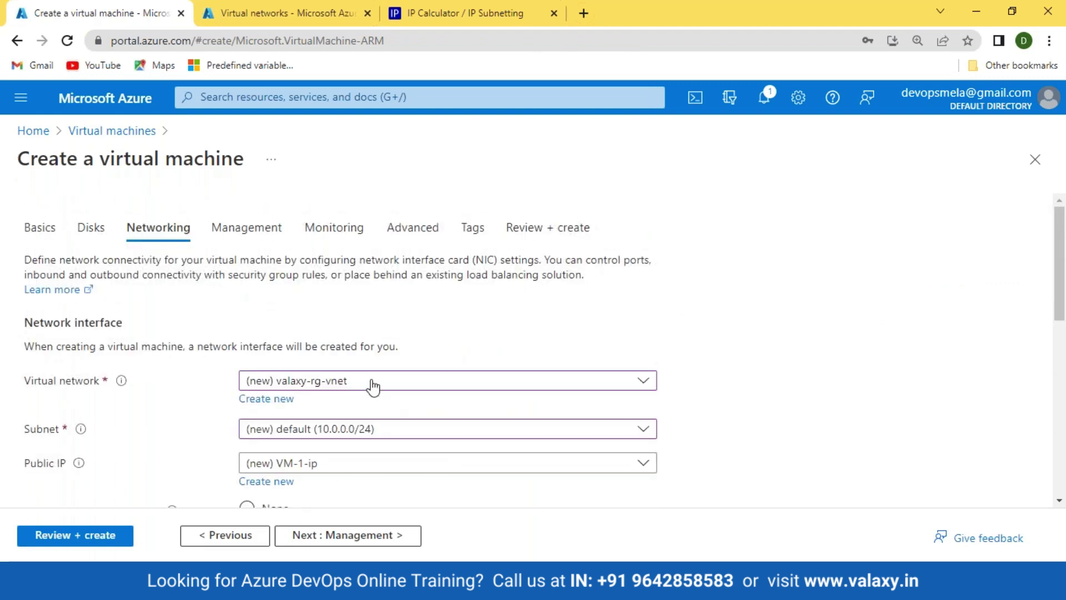
{"action": "left_click", "coordinate": [39, 227]}
{"action": "scroll", "coordinate": [731, 448], "scroll_direction": "down", "scroll_amount": 3}
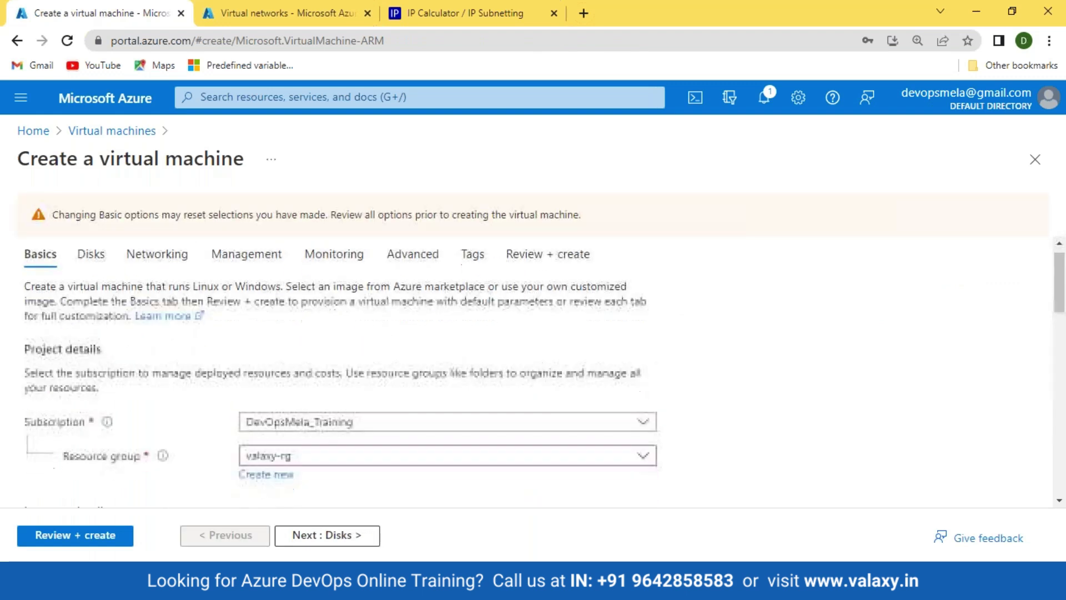
{"action": "left_click", "coordinate": [272, 14]}
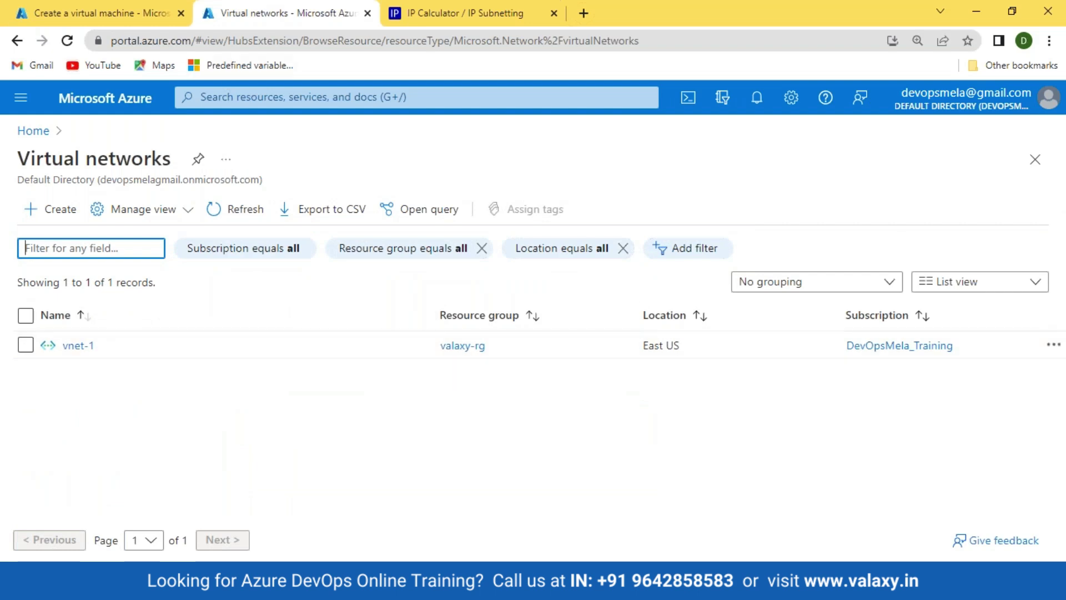
{"action": "left_click", "coordinate": [111, 12]}
{"action": "scroll", "coordinate": [505, 328], "scroll_direction": "down", "scroll_amount": 1}
{"action": "scroll", "coordinate": [364, 333], "scroll_direction": "up", "scroll_amount": 1}
Step: Set the resource group to valaxy-rg and advance through Disks to Networking
{"action": "left_click", "coordinate": [357, 316]}
{"action": "left_click", "coordinate": [315, 412]}
{"action": "scroll", "coordinate": [709, 338], "scroll_direction": "down", "scroll_amount": 2}
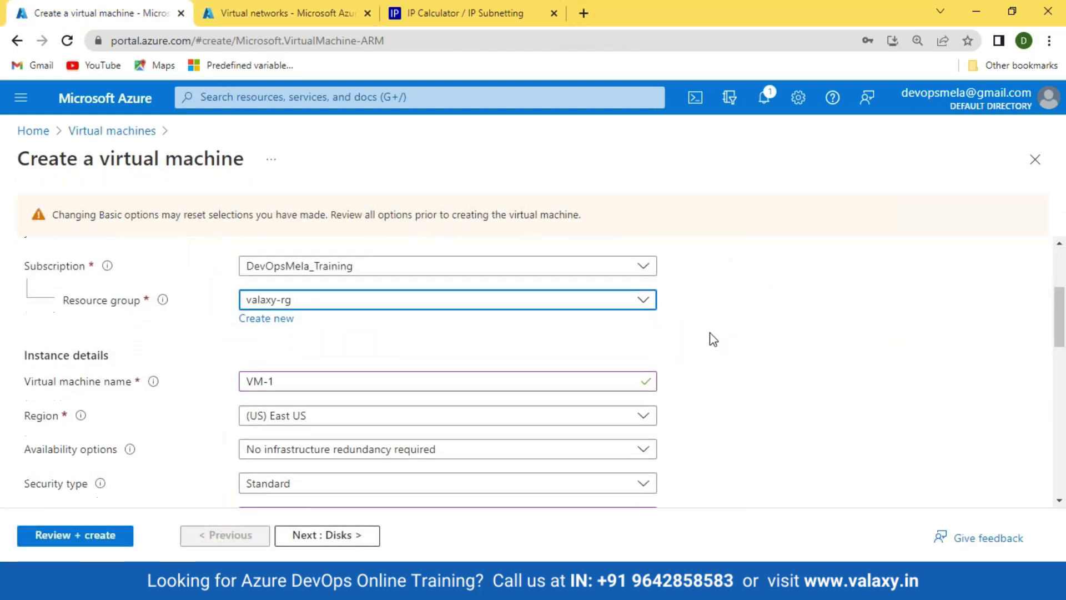
{"action": "scroll", "coordinate": [362, 389], "scroll_direction": "down", "scroll_amount": 5}
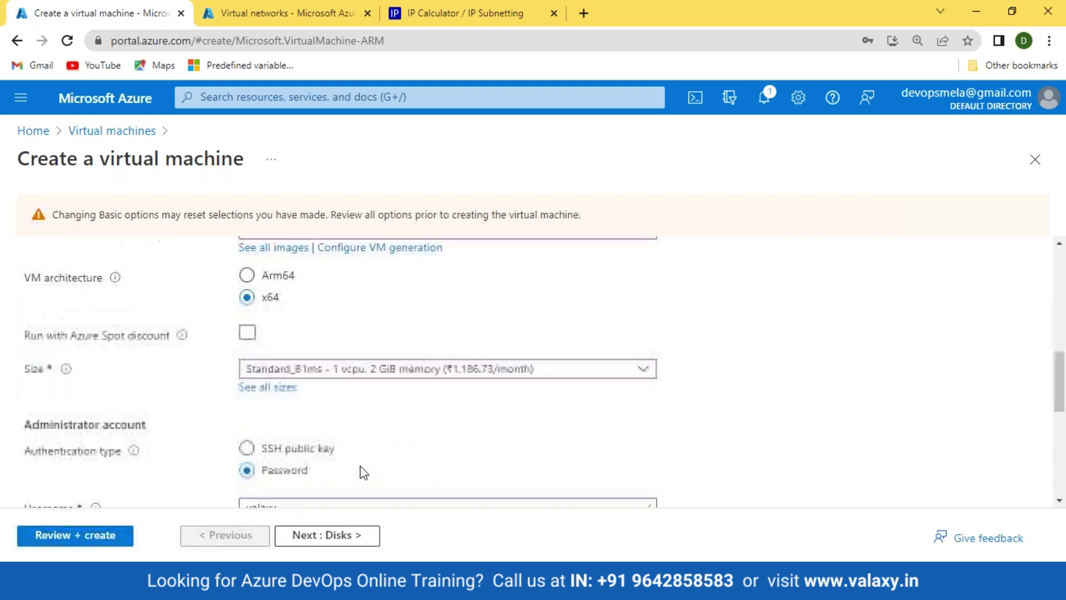
{"action": "left_click", "coordinate": [362, 535]}
{"action": "left_click", "coordinate": [364, 536]}
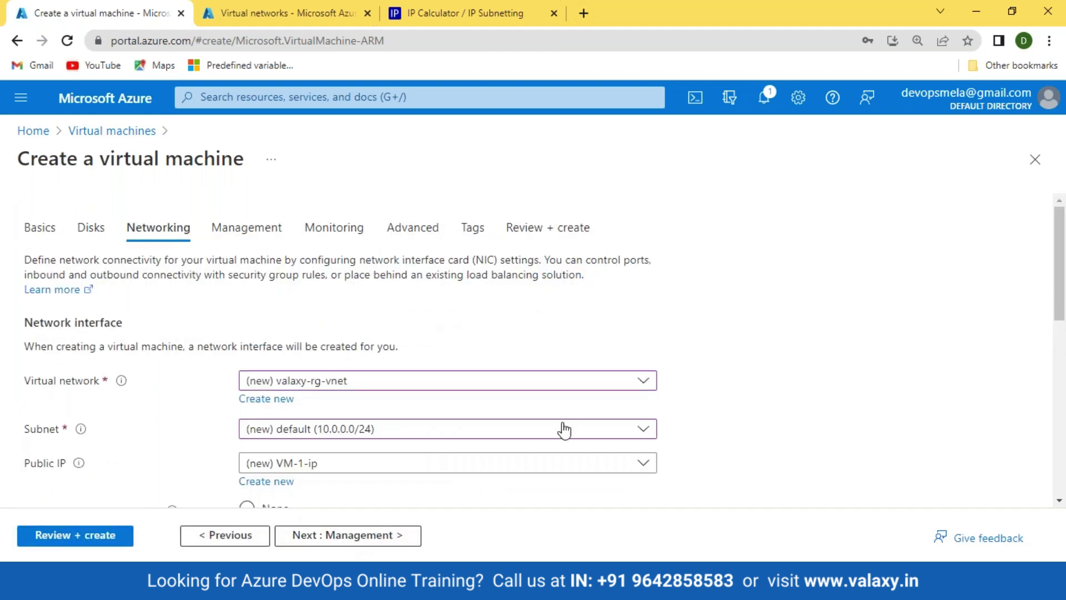
Step: Look at the virtual network choices, then reload the VM creation page and confirm
{"action": "scroll", "coordinate": [372, 307], "scroll_direction": "down", "scroll_amount": 1}
{"action": "left_click", "coordinate": [372, 305]}
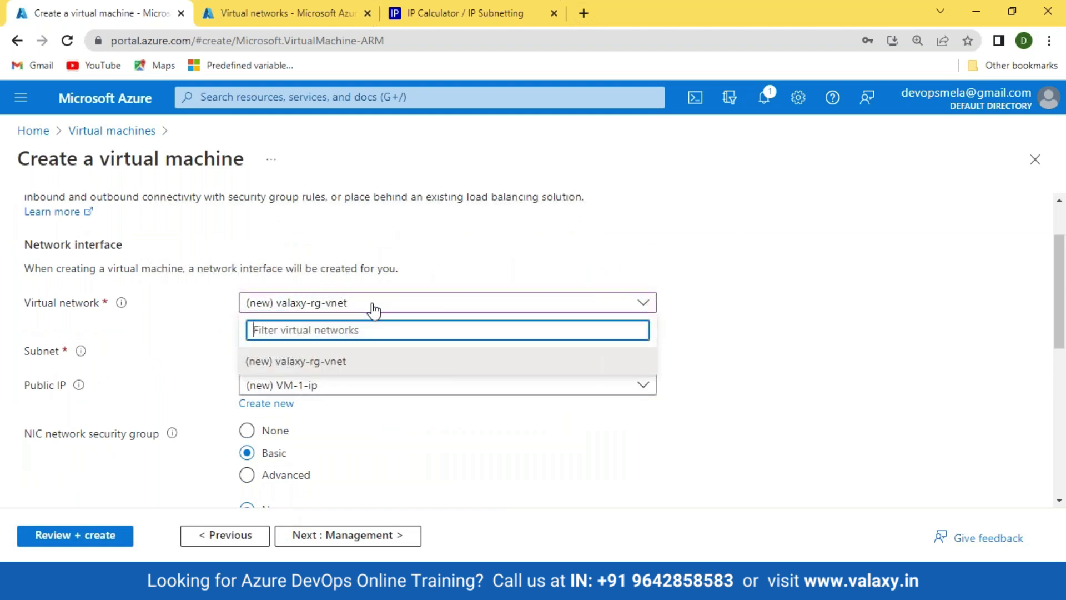
{"action": "left_click", "coordinate": [599, 468]}
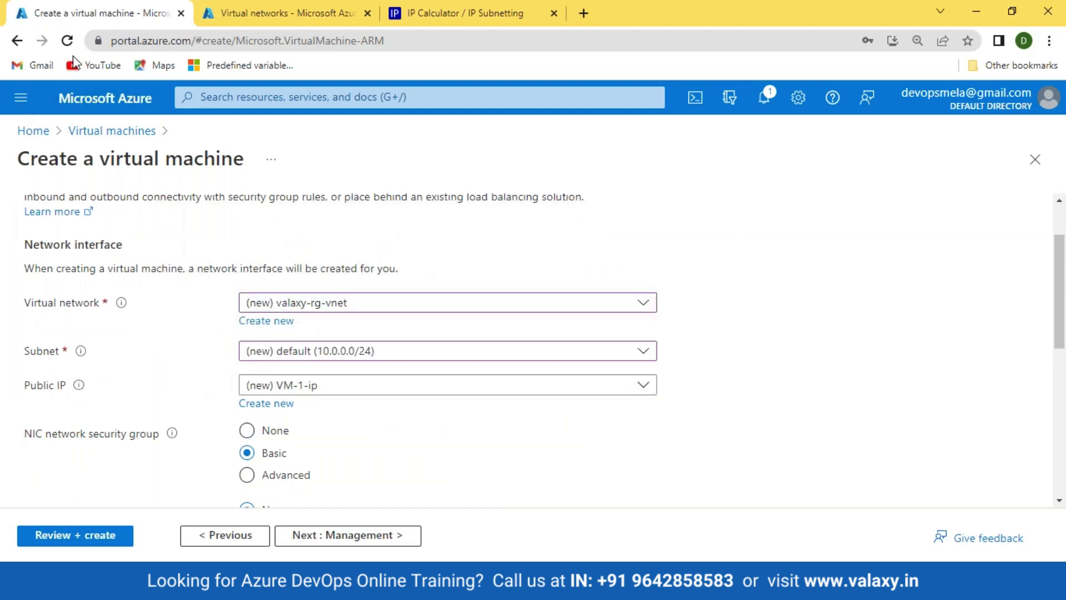
{"action": "left_click", "coordinate": [67, 40]}
{"action": "left_click", "coordinate": [610, 133]}
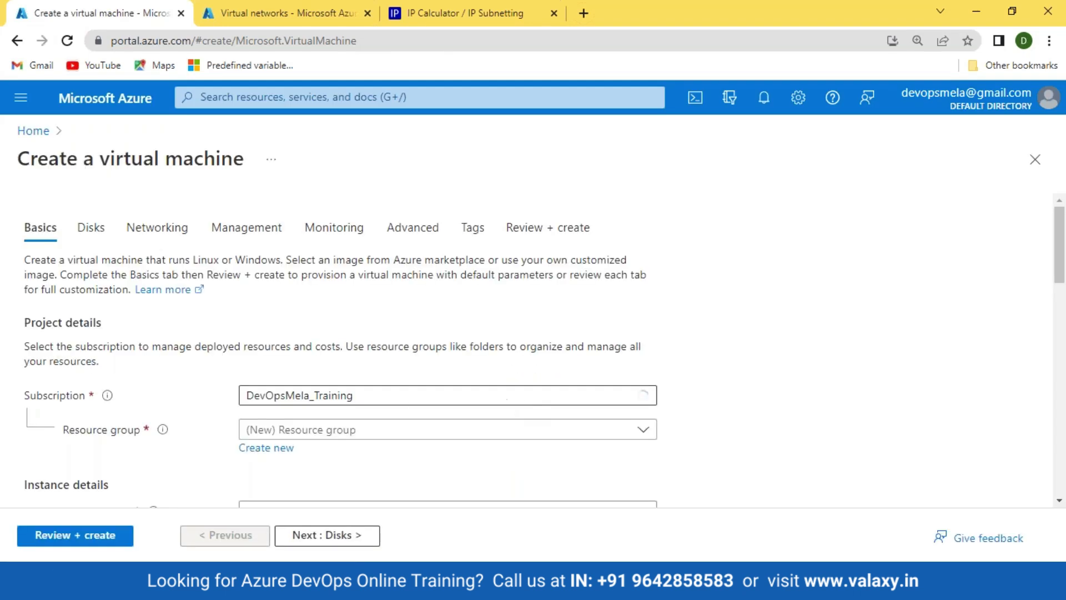
Step: Set resource group valaxy-rg, accept the name vm1, and choose password authentication
{"action": "scroll", "coordinate": [291, 316], "scroll_direction": "down", "scroll_amount": 3}
{"action": "left_click", "coordinate": [445, 273]}
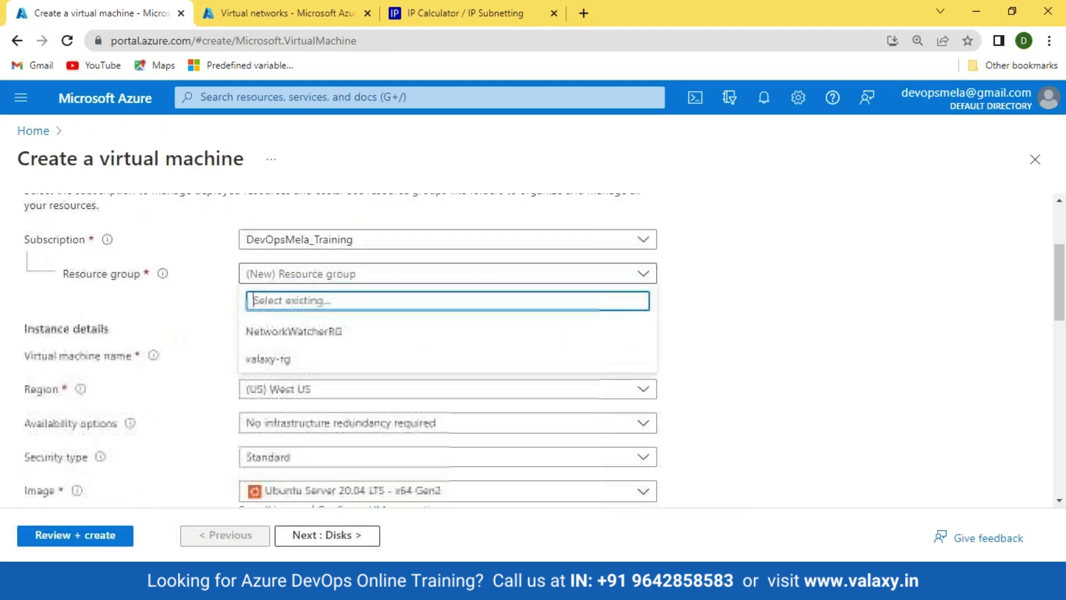
{"action": "left_click", "coordinate": [291, 366]}
{"action": "left_click", "coordinate": [328, 361]}
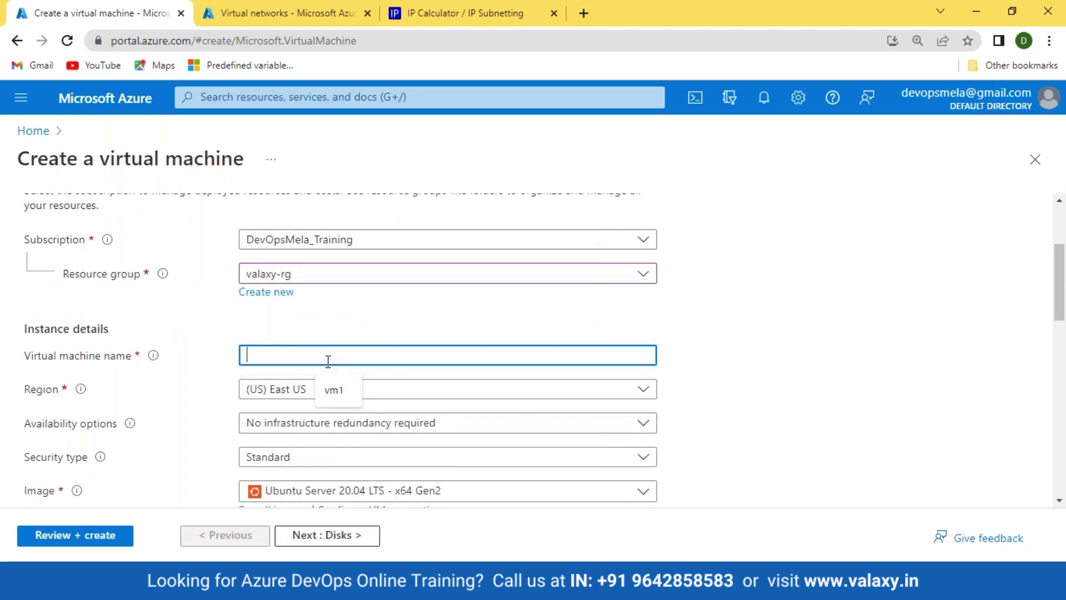
{"action": "key", "text": "Down"}
{"action": "scroll", "coordinate": [277, 400], "scroll_direction": "down", "scroll_amount": 7}
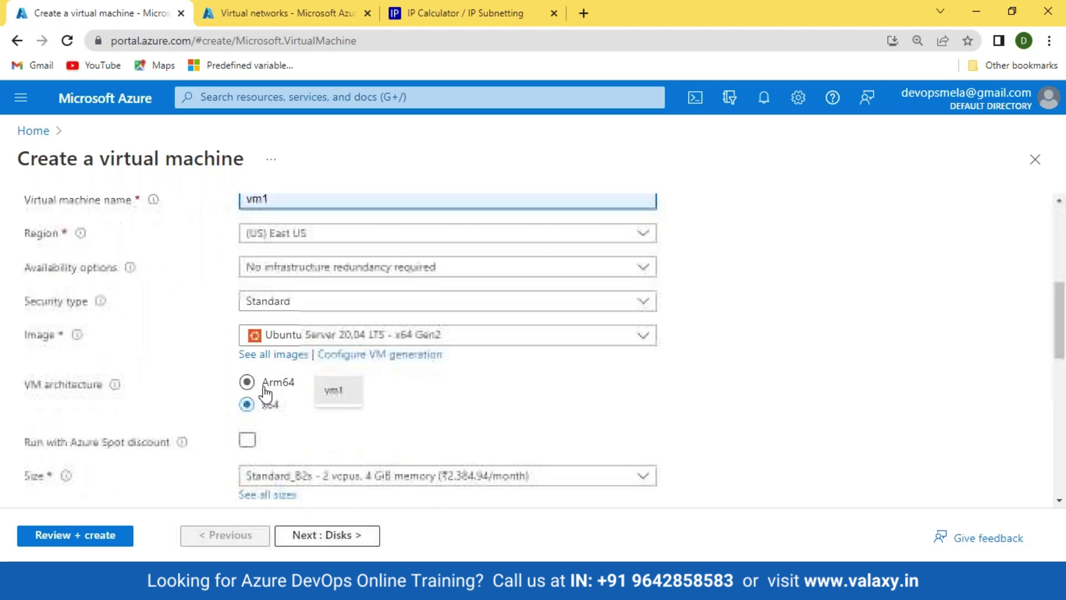
{"action": "left_click", "coordinate": [248, 344]}
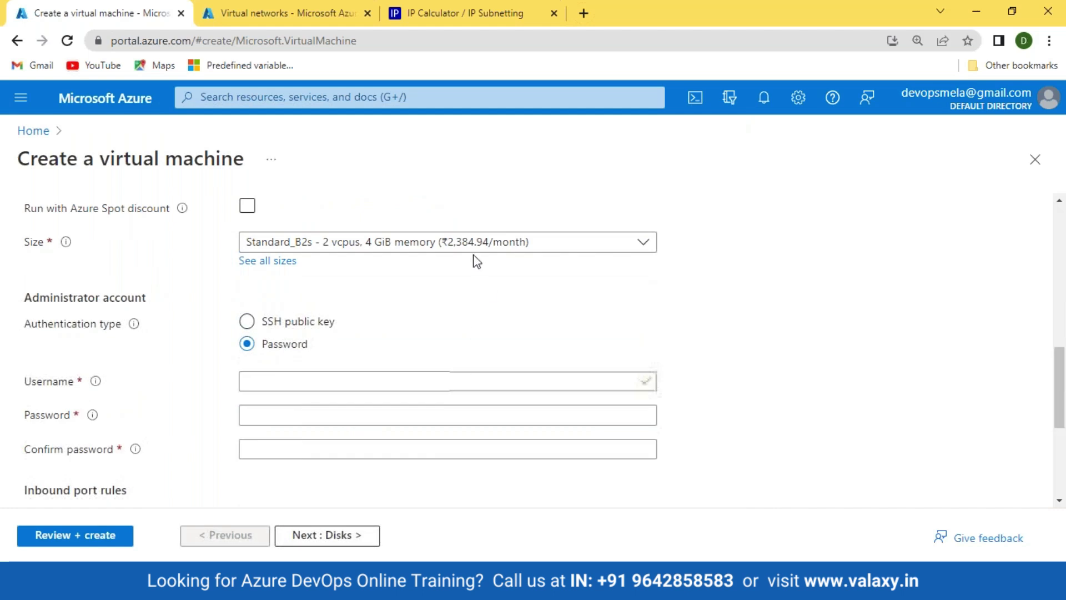
Step: Change the VM size from Standard_B1ms to Standard_B1s
{"action": "left_click", "coordinate": [442, 242]}
{"action": "left_click", "coordinate": [288, 320]}
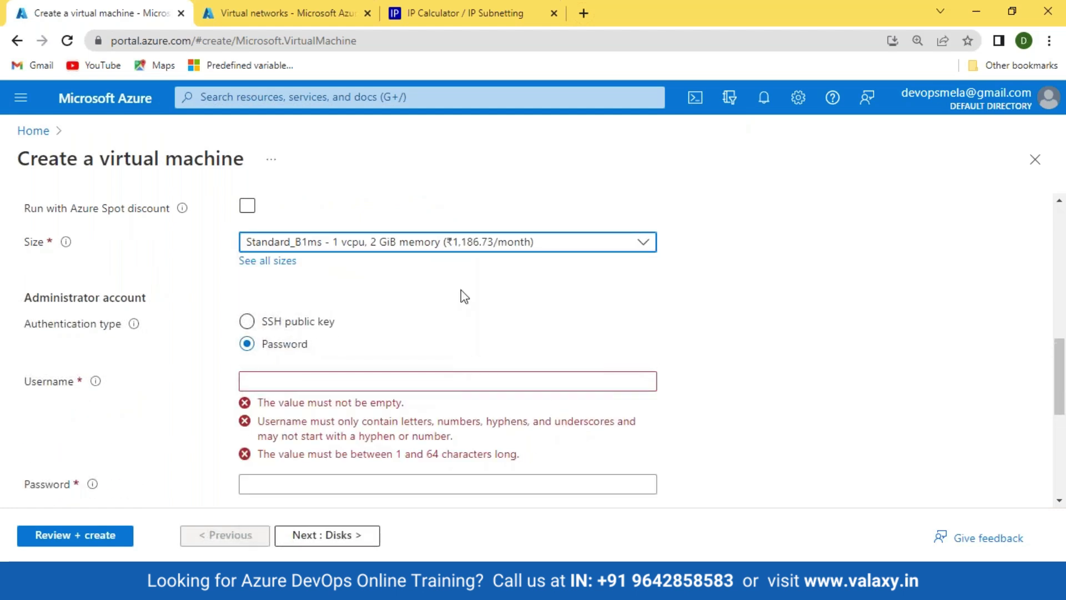
{"action": "left_click", "coordinate": [438, 250]}
{"action": "left_click", "coordinate": [405, 357]}
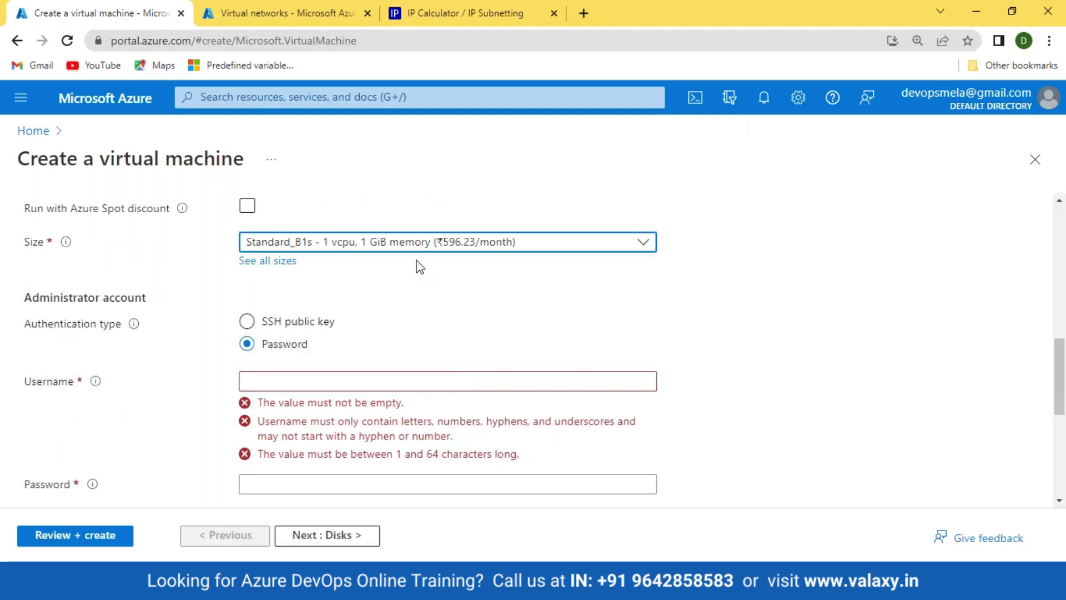
Step: Enter the admin username and password twice, and set public inbound ports to None
{"action": "scroll", "coordinate": [465, 336], "scroll_direction": "down", "scroll_amount": 3}
{"action": "left_click", "coordinate": [284, 226]}
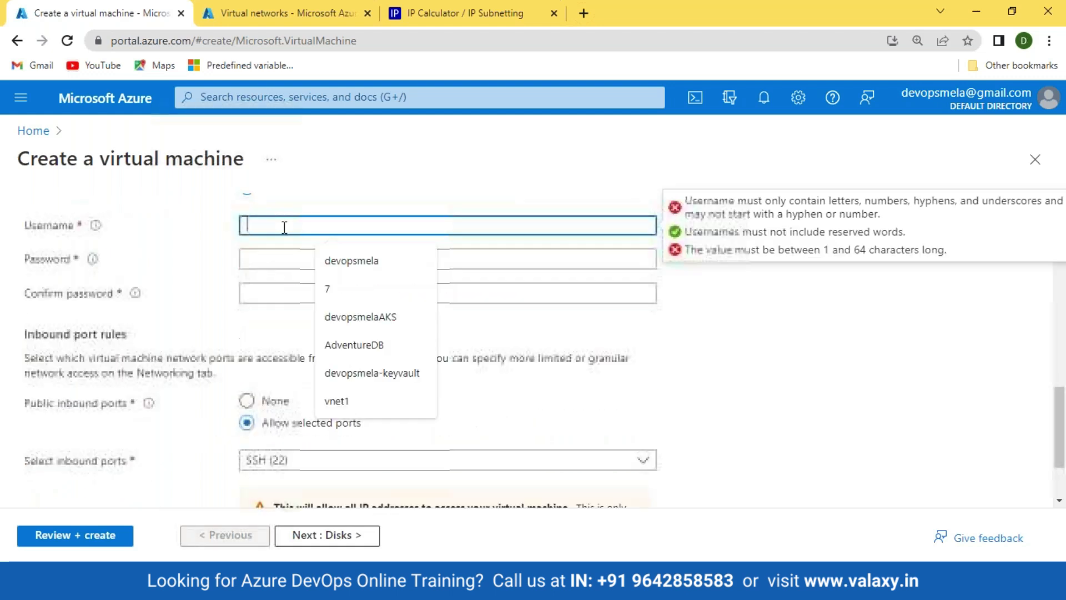
{"action": "type", "text": "valaxy"}
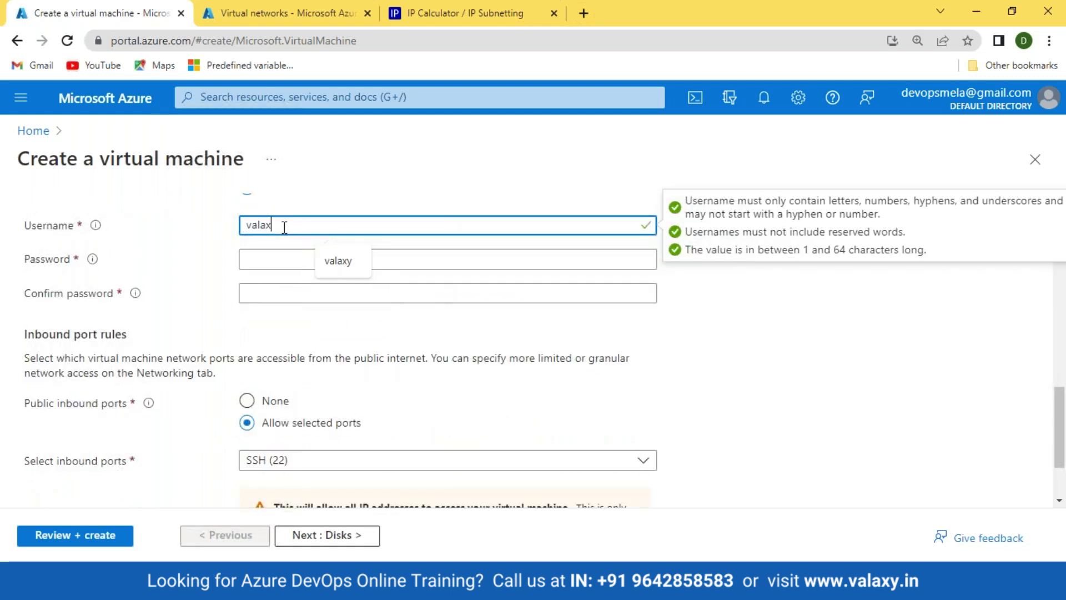
{"action": "key", "text": "Tab"}
{"action": "type", "text": "•••"}
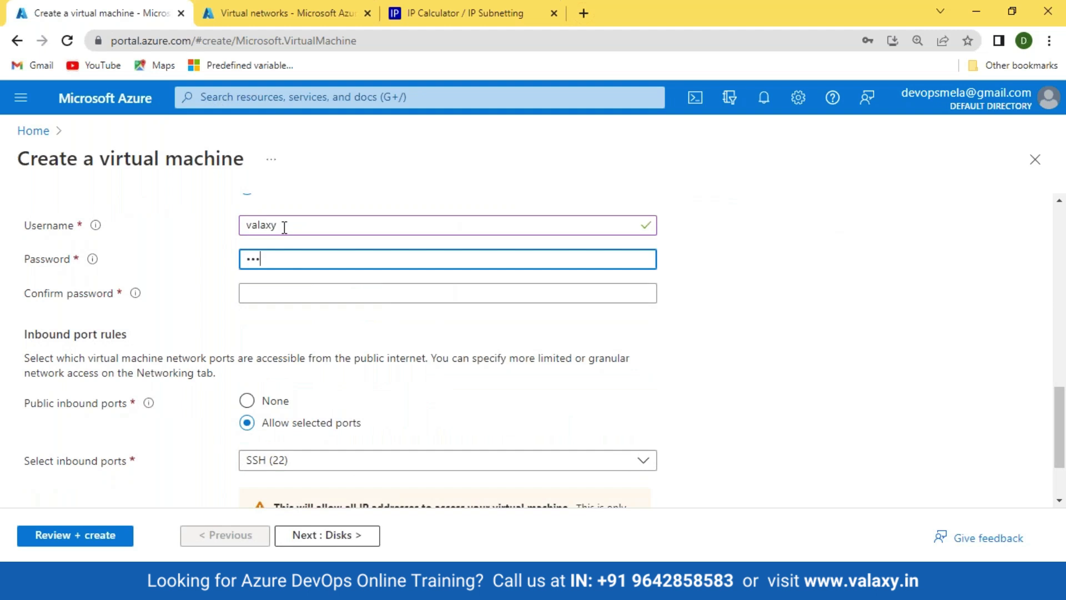
{"action": "type", "text": "•••••"}
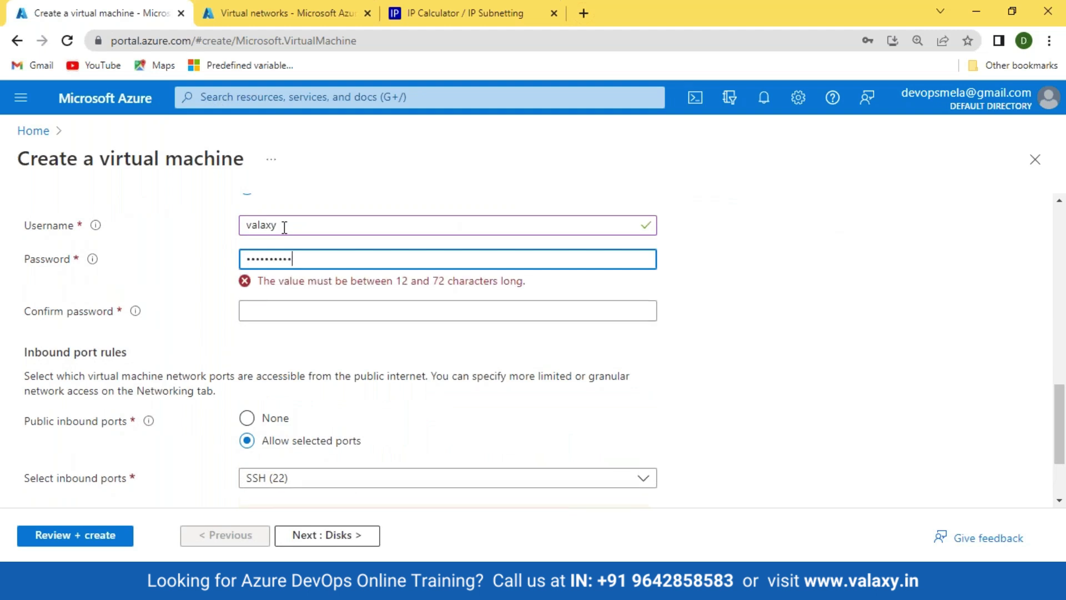
{"action": "key", "text": "Tab"}
{"action": "type", "text": "••••••"}
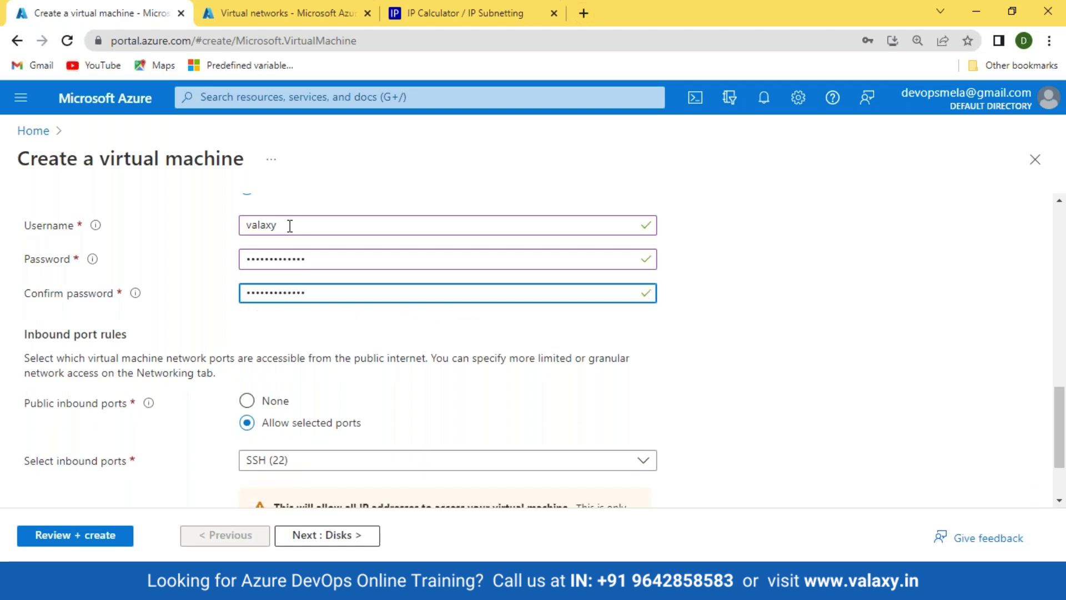
{"action": "scroll", "coordinate": [342, 350], "scroll_direction": "down", "scroll_amount": 3}
{"action": "left_click", "coordinate": [247, 302]}
Step: Advance through Disks to Networking and check the virtual network list
{"action": "left_click", "coordinate": [338, 536]}
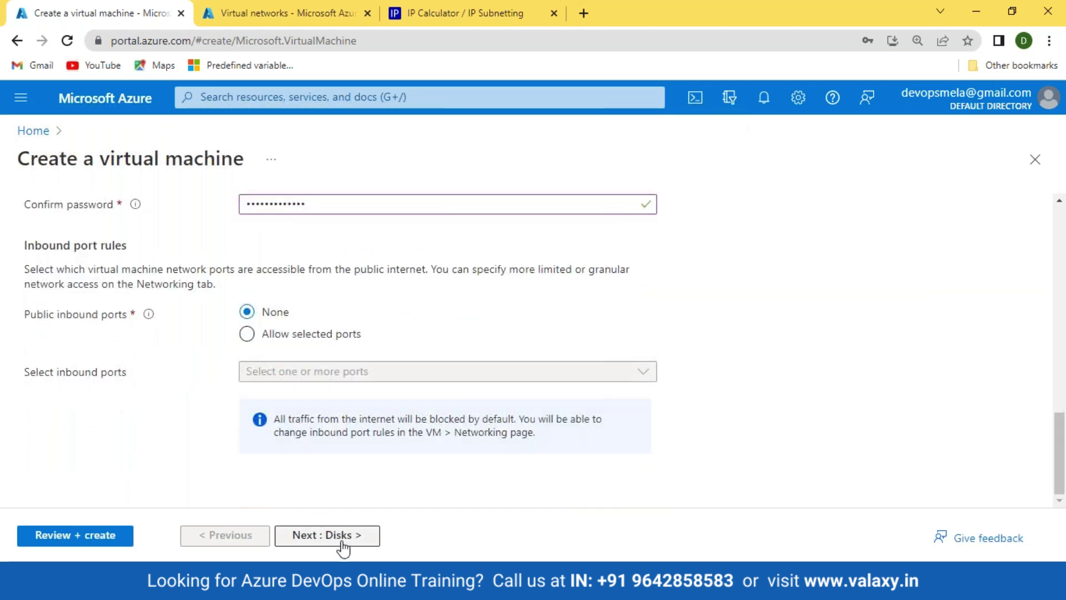
{"action": "left_click", "coordinate": [338, 537]}
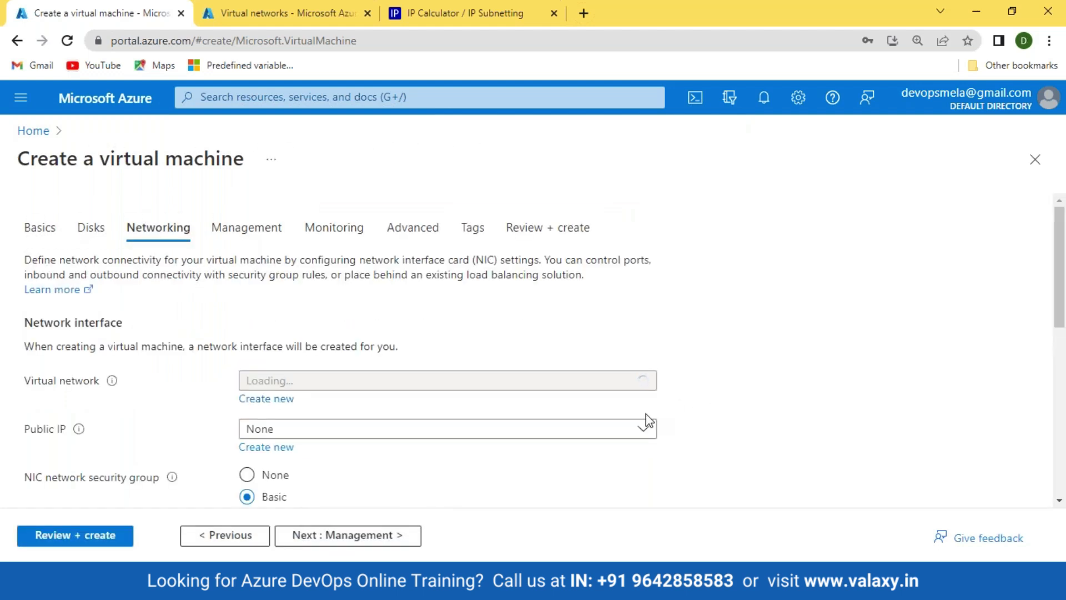
{"action": "left_click", "coordinate": [607, 387]}
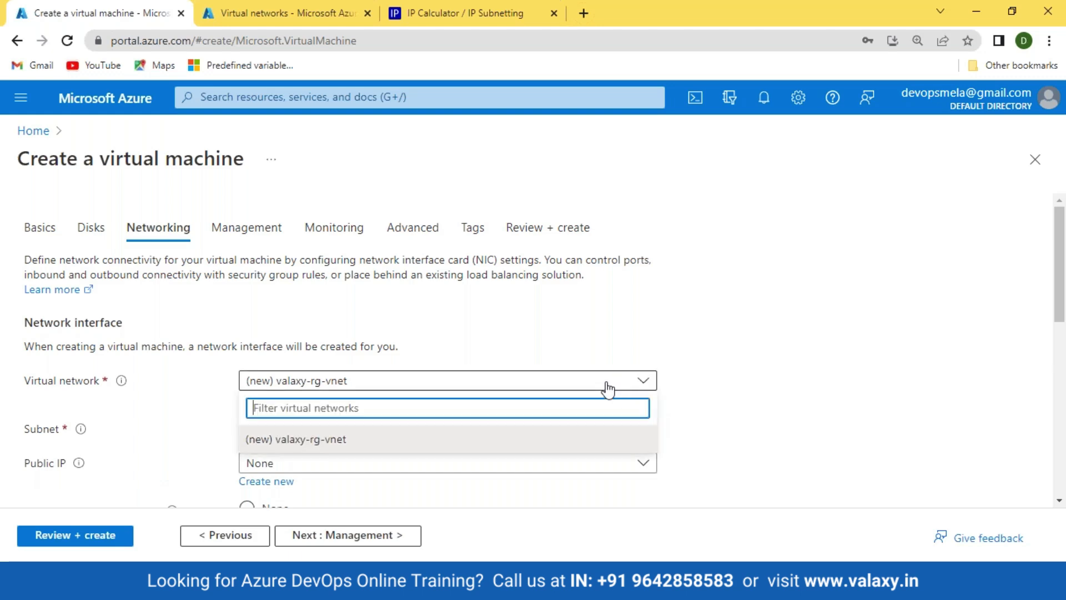
{"action": "left_click", "coordinate": [803, 389]}
Step: Search the virtual network list for 'vn', then close the Create VM and Virtual networks tabs
{"action": "scroll", "coordinate": [660, 396], "scroll_direction": "down", "scroll_amount": 3}
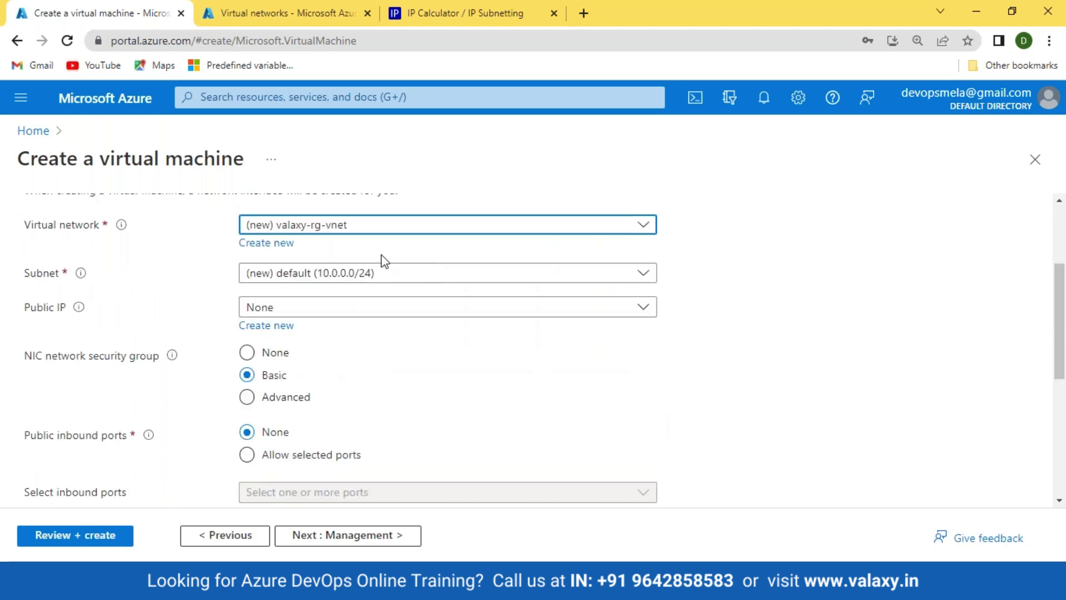
{"action": "left_click", "coordinate": [301, 229]}
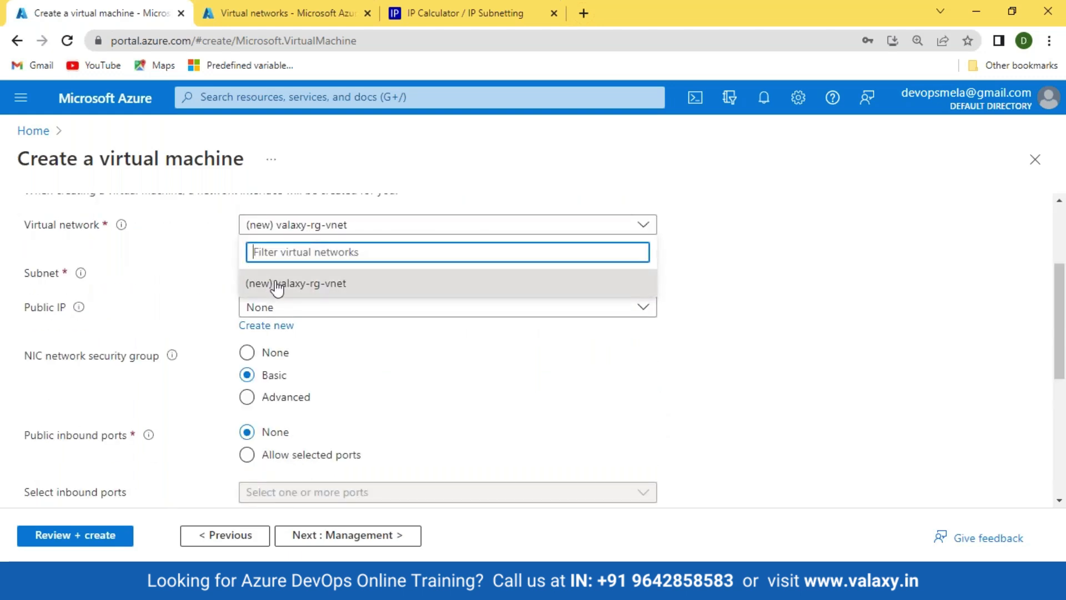
{"action": "type", "text": "vn"}
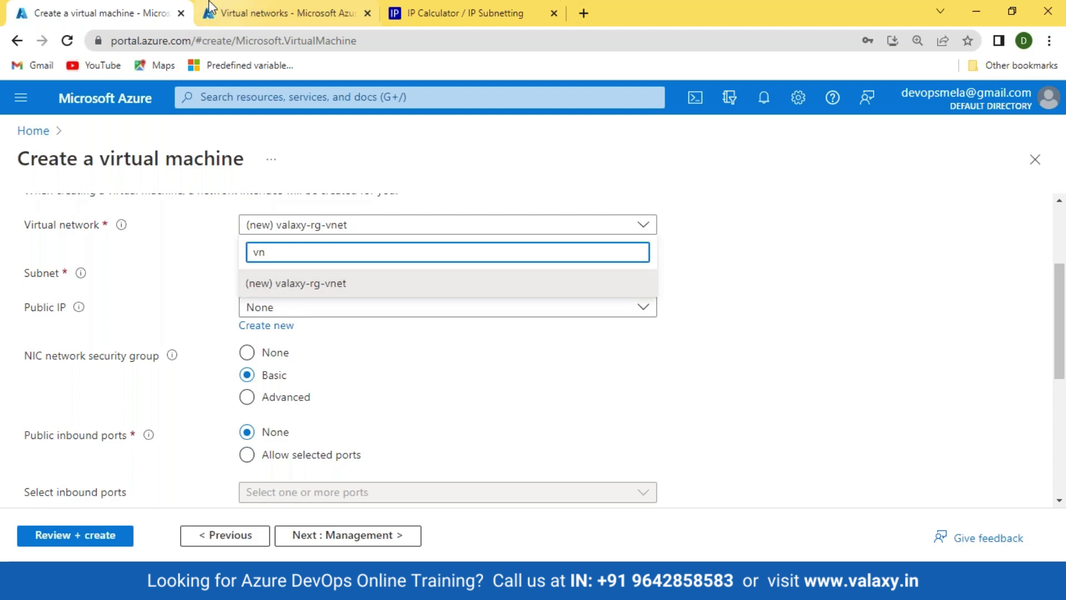
{"action": "left_click", "coordinate": [181, 14]}
{"action": "left_click", "coordinate": [181, 13]}
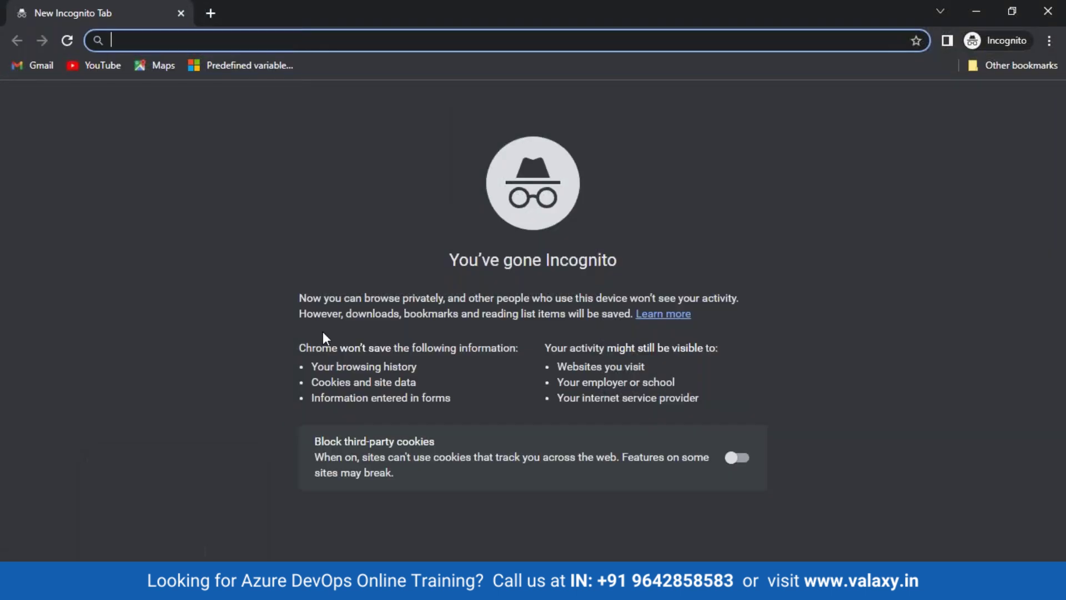
Step: Load portal.azure.com in the incognito window
{"action": "type", "text": "pro"}
{"action": "key", "text": "BackSpace"}
{"action": "key", "text": "BackSpace"}
{"action": "type", "text": "or"}
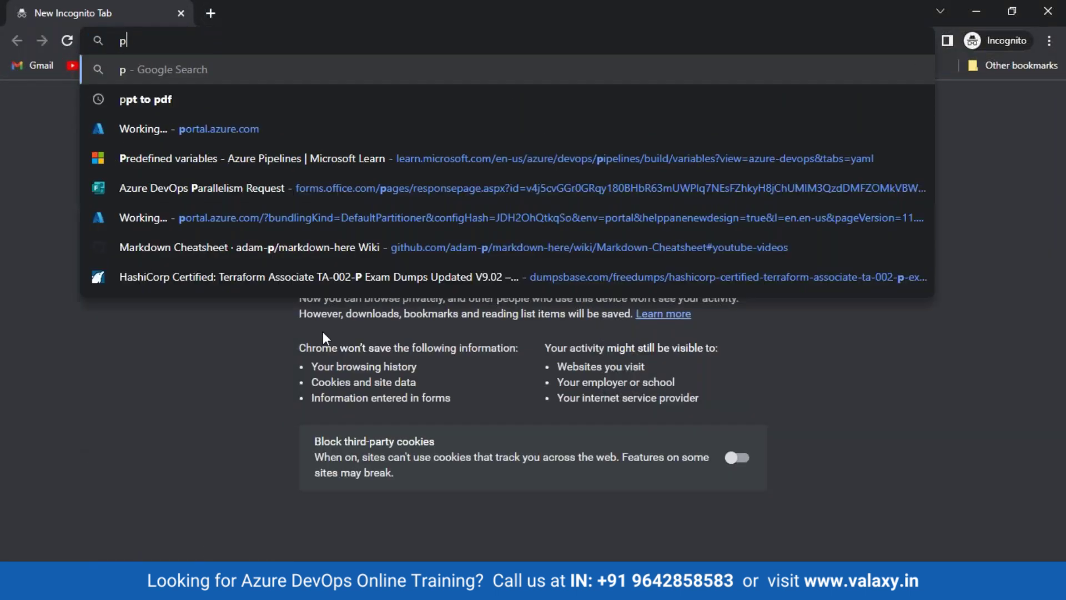
{"action": "key", "text": "Return"}
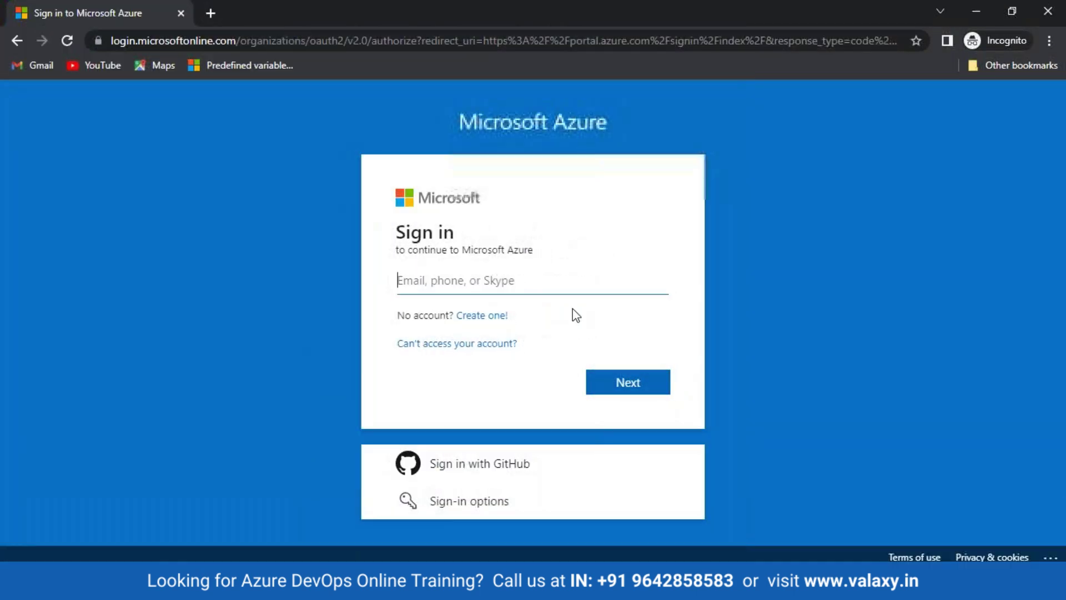
Step: Sign in with the account e-mail and corrected password, and answer the stay-signed-in prompt
{"action": "type", "text": "dev"}
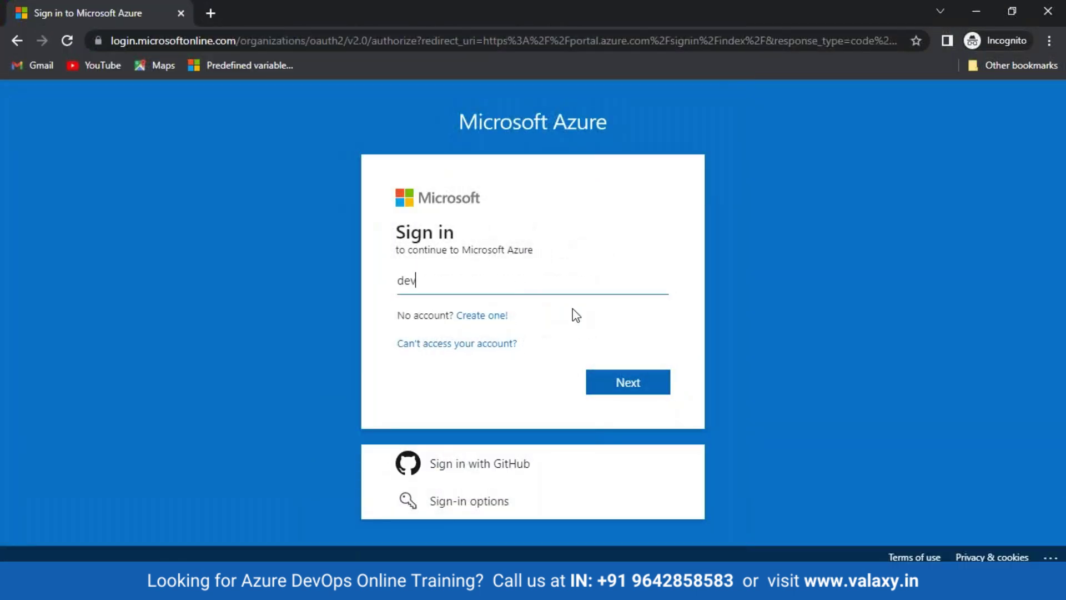
{"action": "key", "text": "Return"}
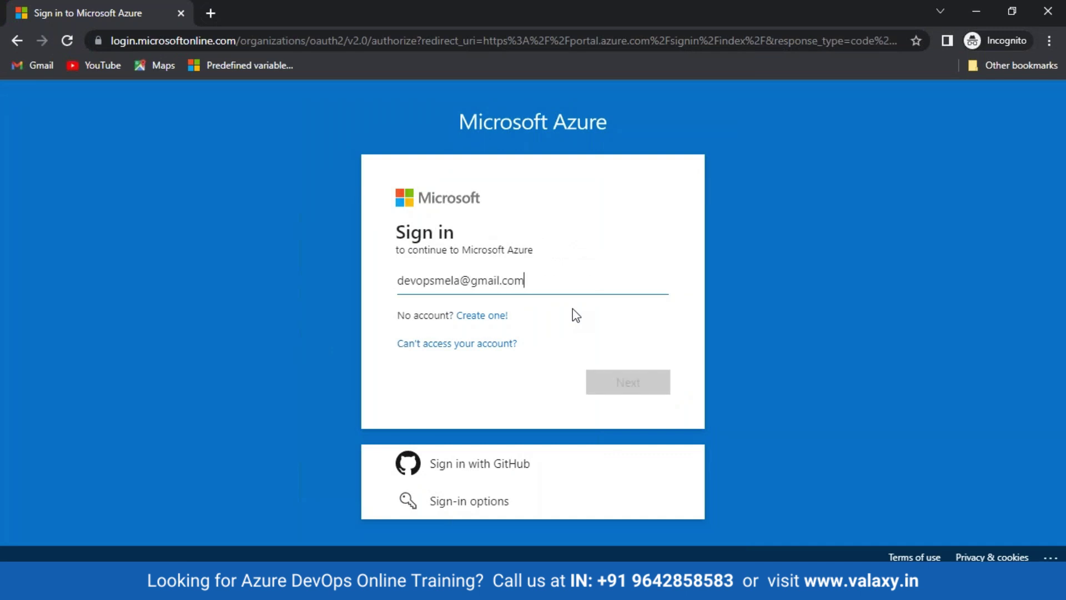
{"action": "type", "text": "••••••"}
{"action": "key", "text": "Return"}
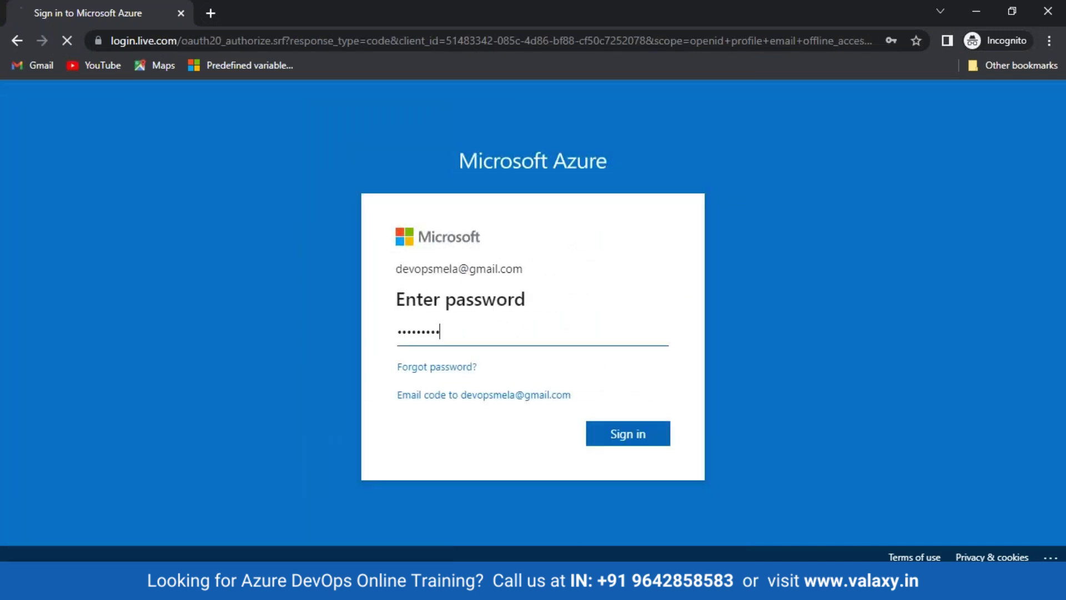
{"action": "type", "text": "••••••••••"}
{"action": "key", "text": "Return"}
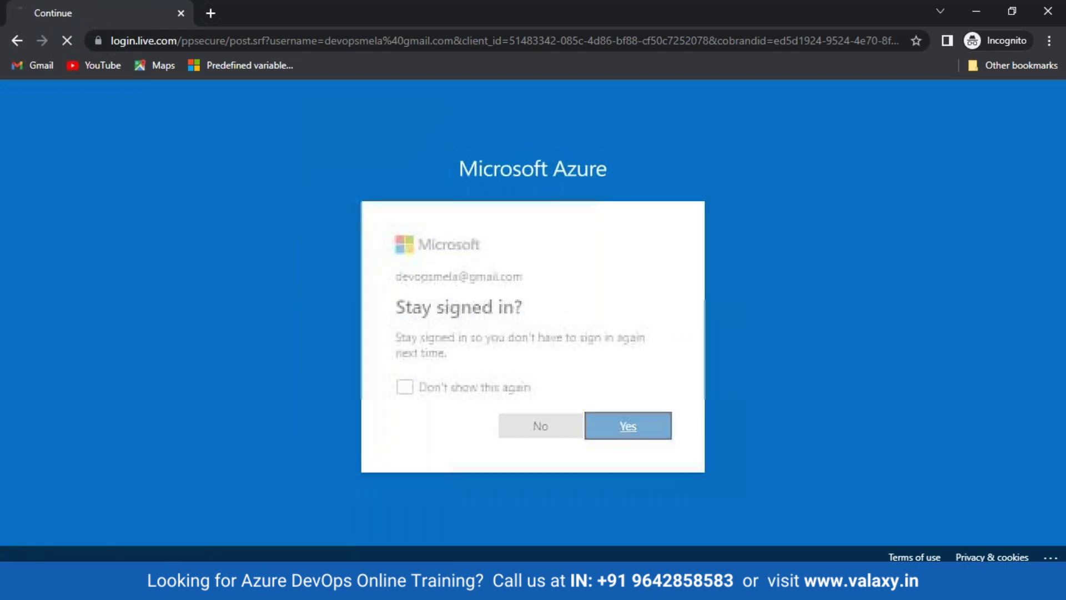
{"action": "key", "text": "Return"}
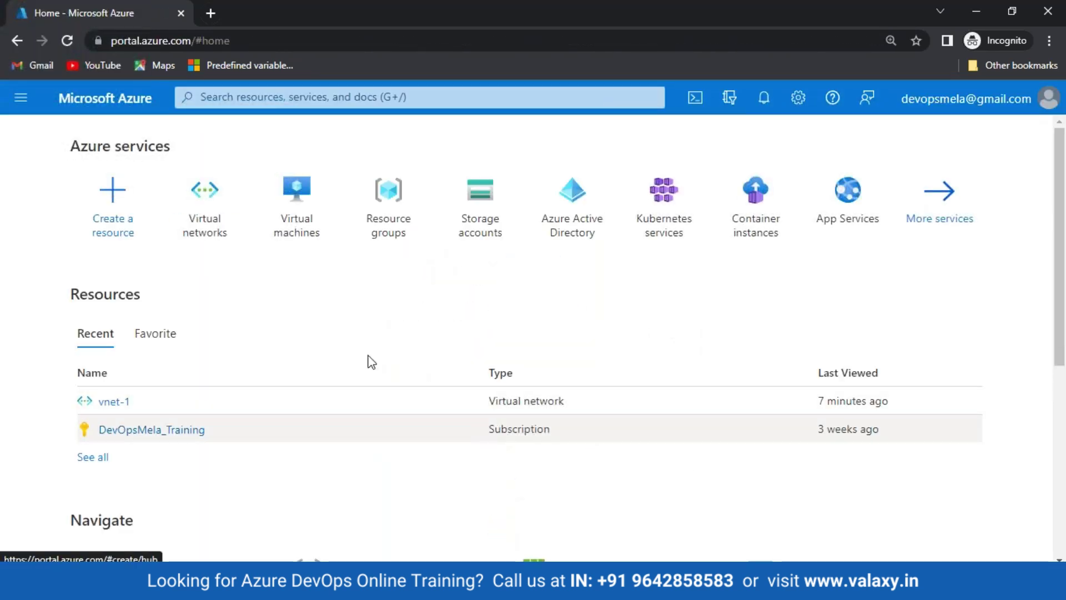
Step: Glance at Virtual networks, then from the empty Virtual machines list choose Create > Azure virtual machine
{"action": "left_click", "coordinate": [225, 237]}
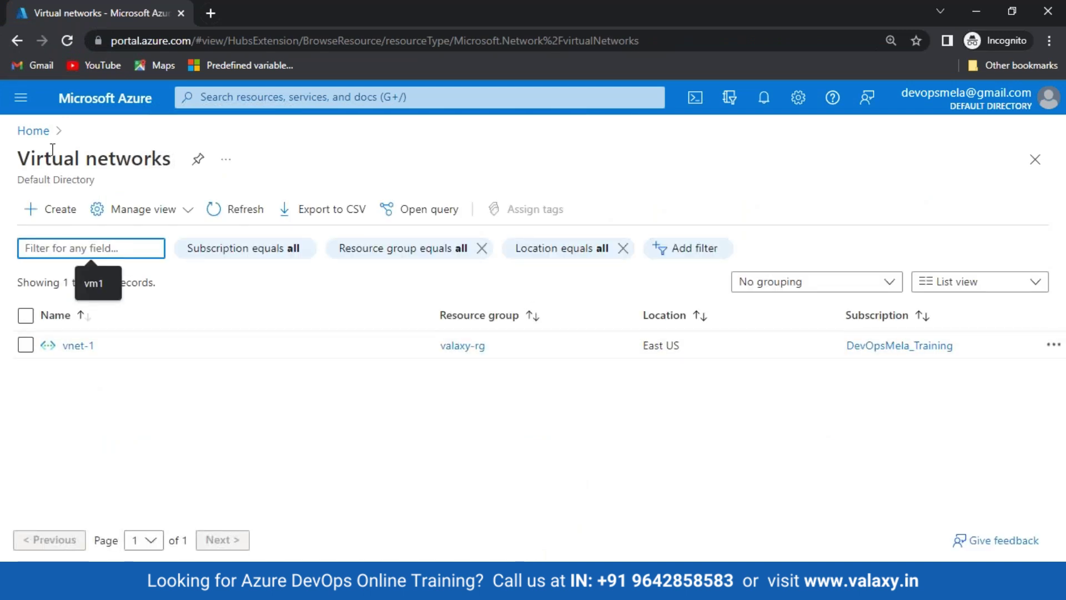
{"action": "left_click", "coordinate": [33, 131]}
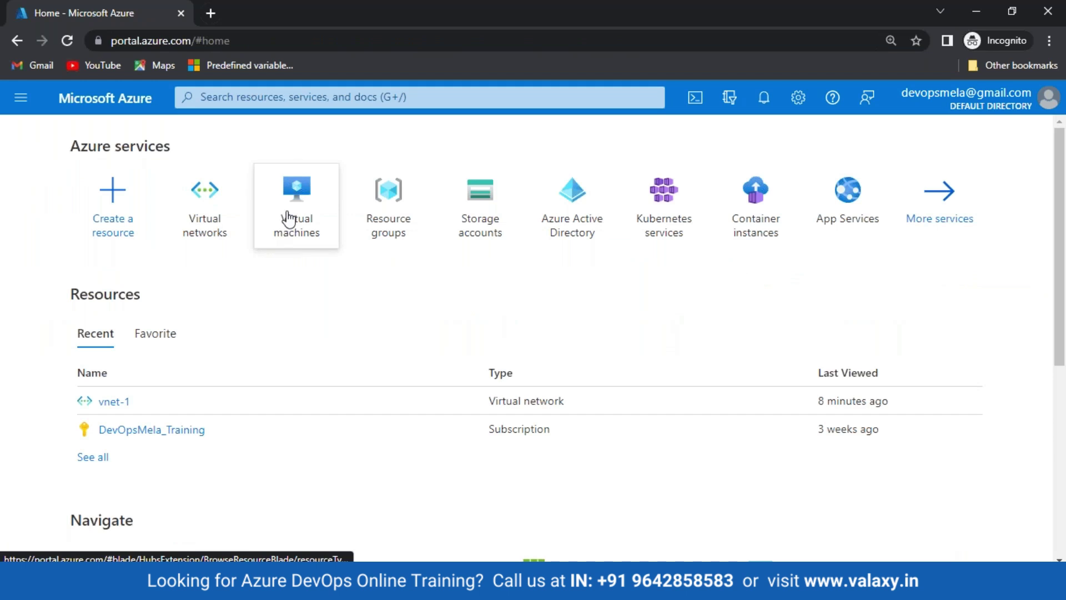
{"action": "left_click", "coordinate": [288, 218]}
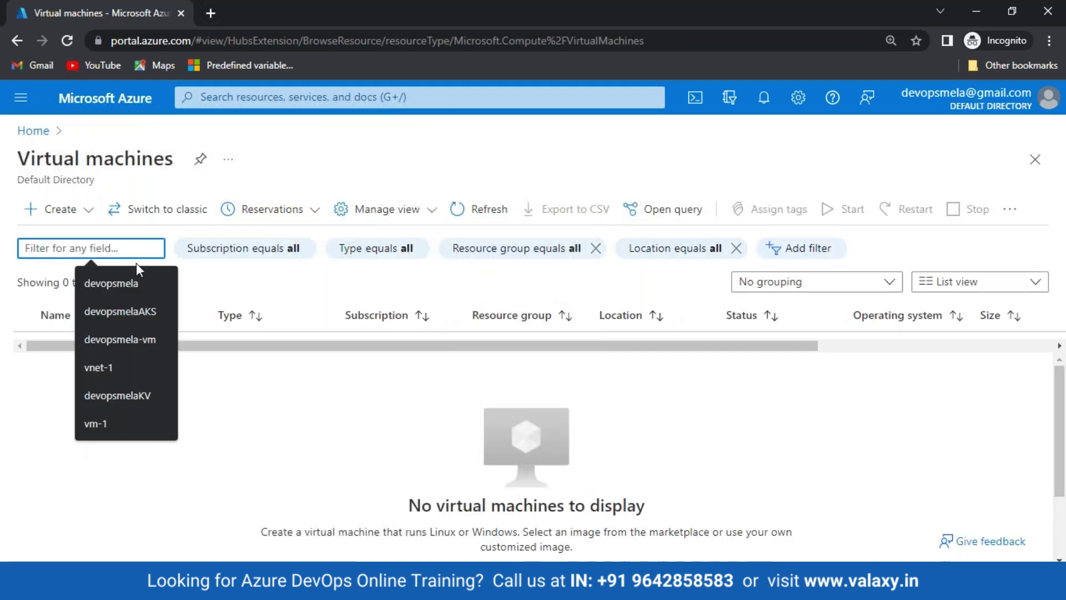
{"action": "left_click", "coordinate": [55, 208]}
{"action": "left_click", "coordinate": [83, 240]}
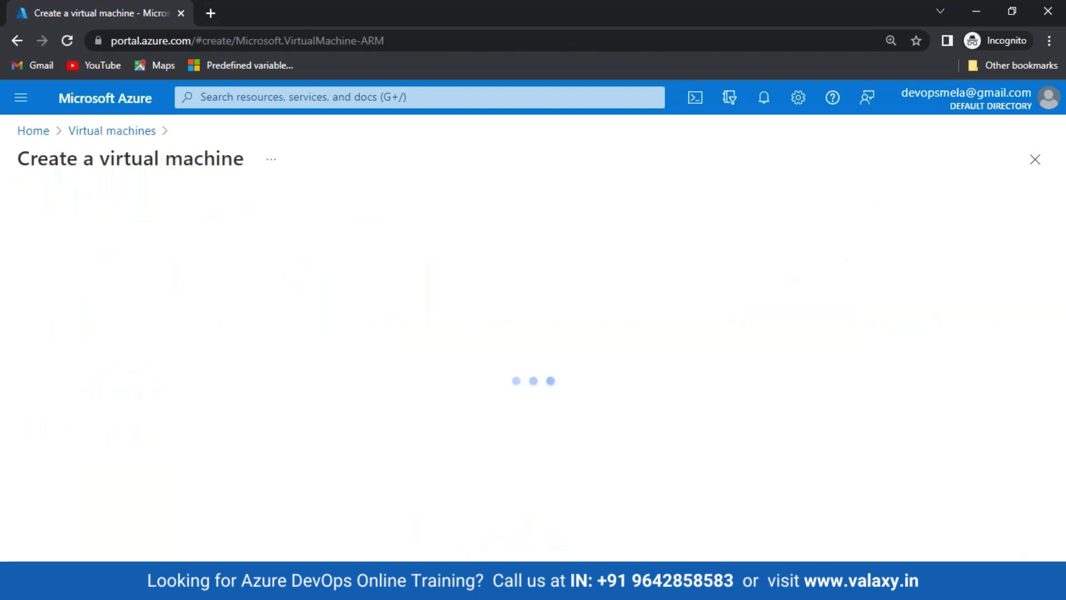
Step: On Networking, open the virtual network list repeatedly to confirm it's empty, then return to Basics
{"action": "left_click", "coordinate": [157, 227]}
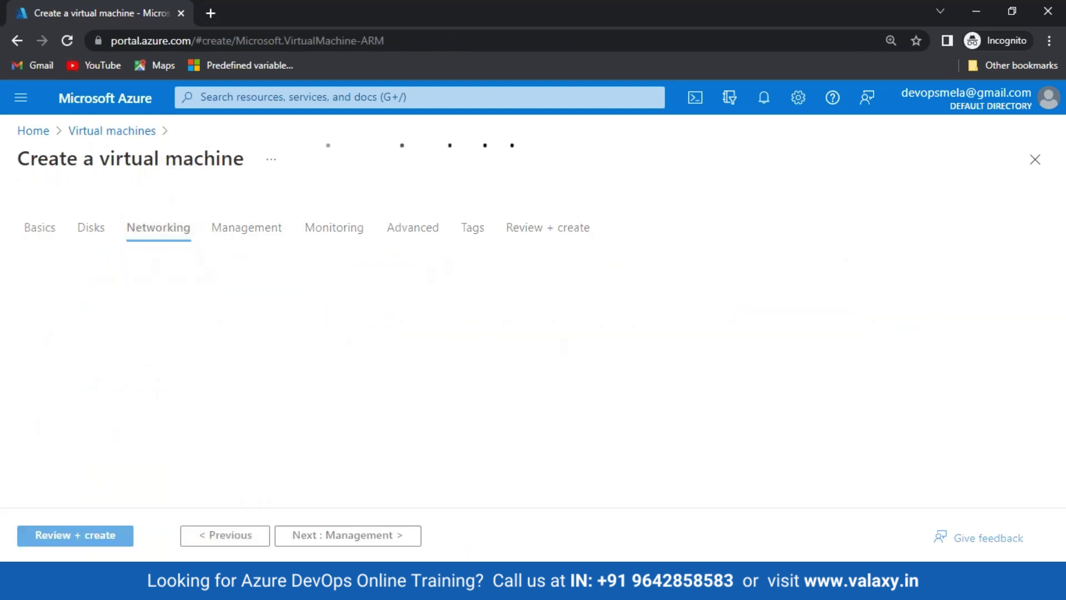
{"action": "scroll", "coordinate": [612, 352], "scroll_direction": "down", "scroll_amount": 3}
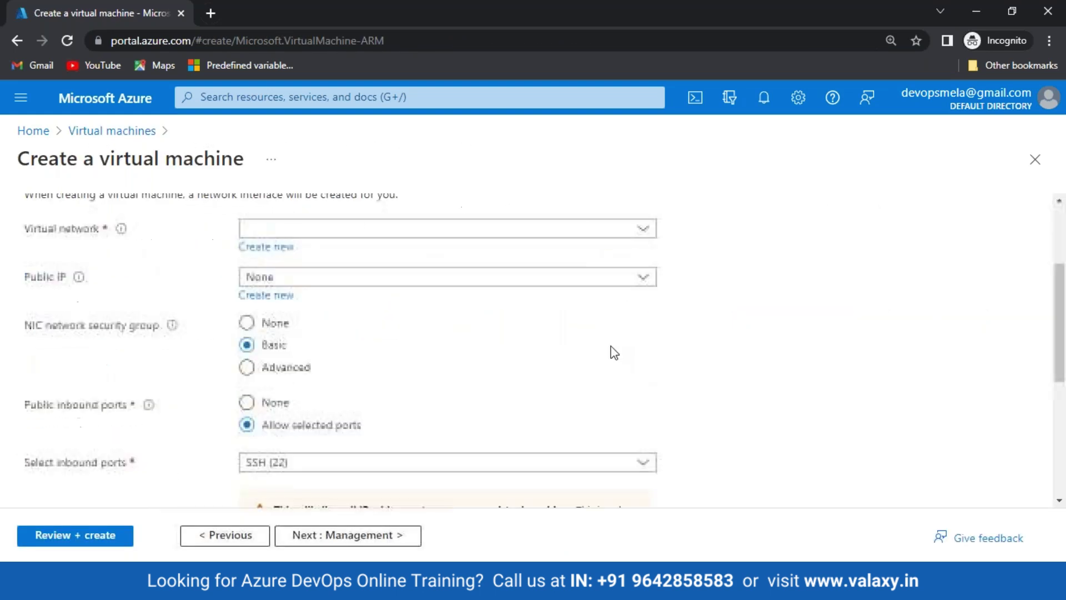
{"action": "left_click", "coordinate": [584, 228]}
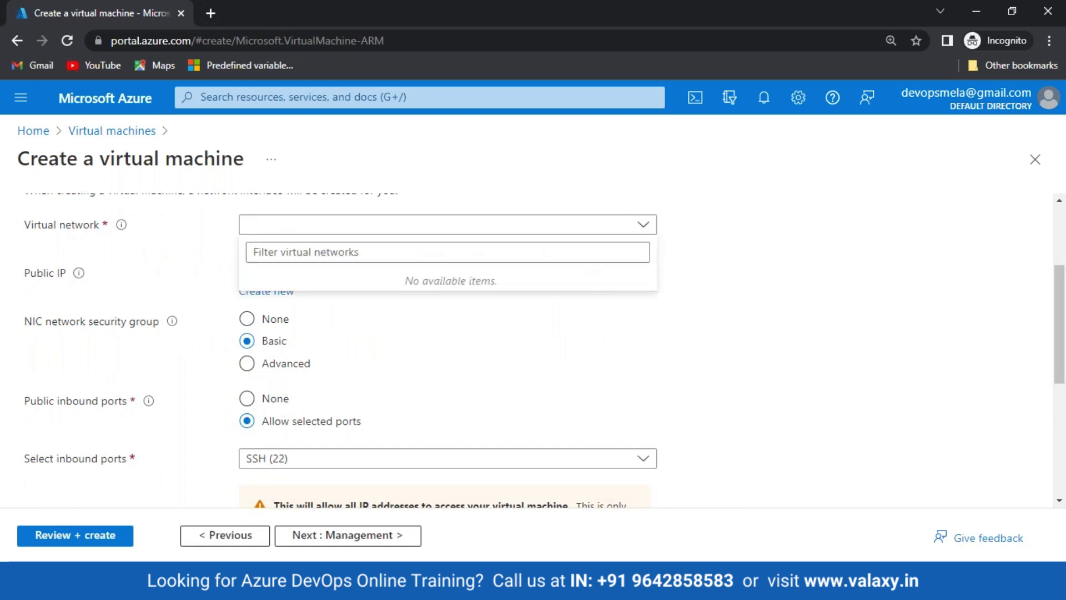
{"action": "left_click", "coordinate": [643, 229]}
{"action": "left_click", "coordinate": [644, 229]}
{"action": "left_click", "coordinate": [646, 230]}
{"action": "left_click", "coordinate": [646, 230]}
{"action": "left_click", "coordinate": [646, 231]}
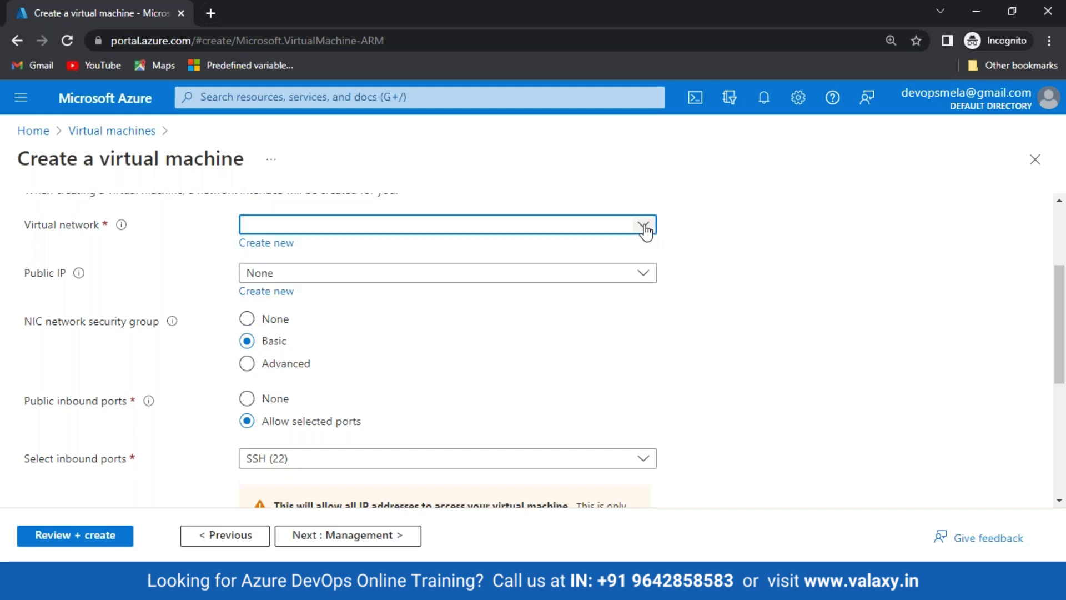
{"action": "scroll", "coordinate": [641, 268], "scroll_direction": "up", "scroll_amount": 3}
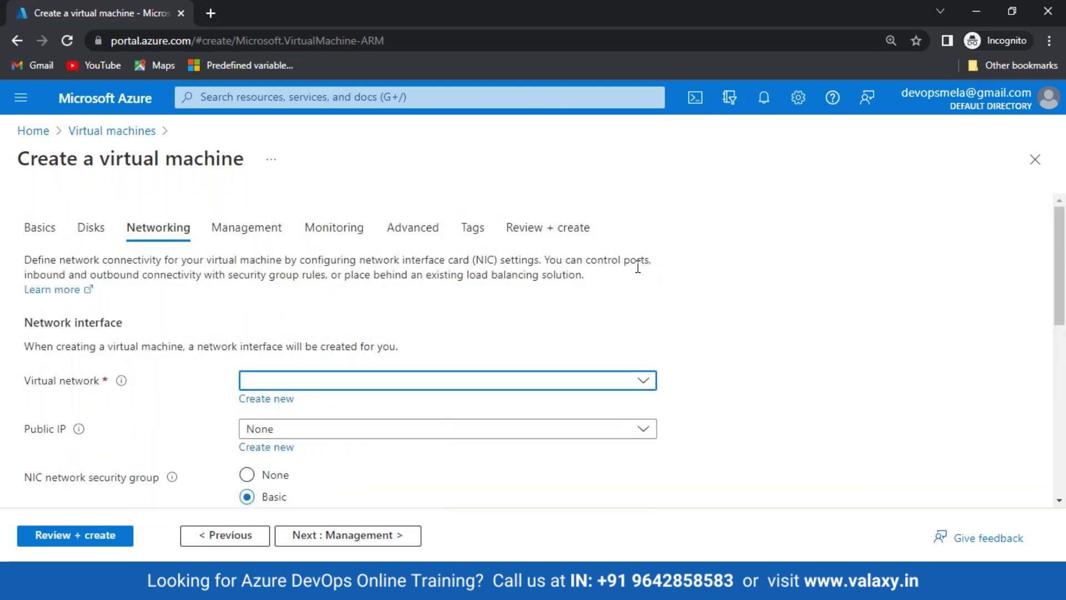
{"action": "left_click", "coordinate": [49, 232]}
Step: Set the resource group to valaxy-rg, check Networking picks up vnet-1, then return to Basics
{"action": "scroll", "coordinate": [322, 311], "scroll_direction": "down", "scroll_amount": 4}
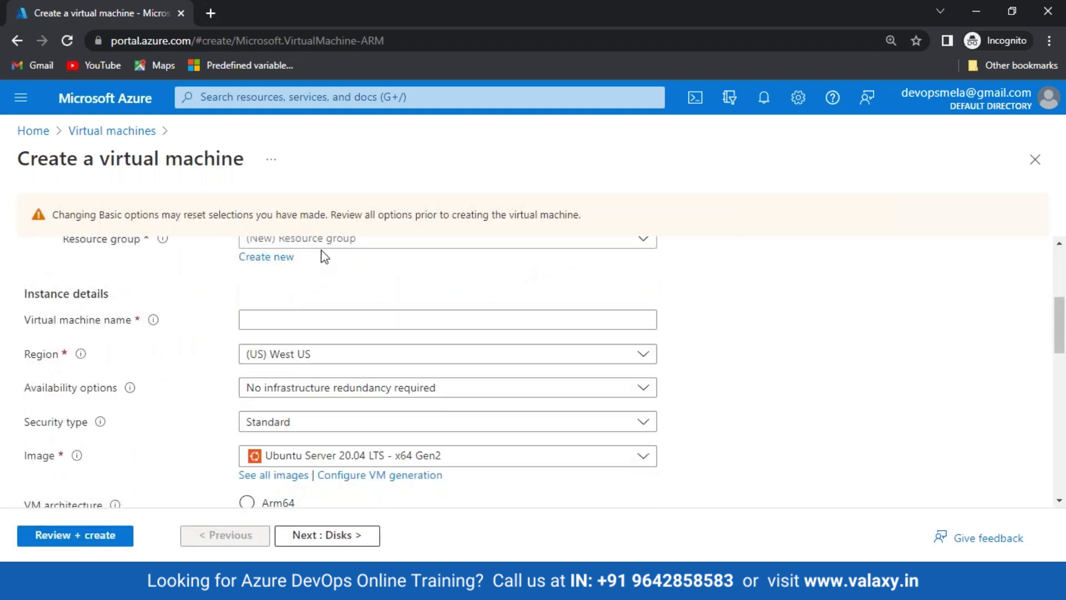
{"action": "left_click", "coordinate": [321, 244]}
{"action": "left_click", "coordinate": [292, 320]}
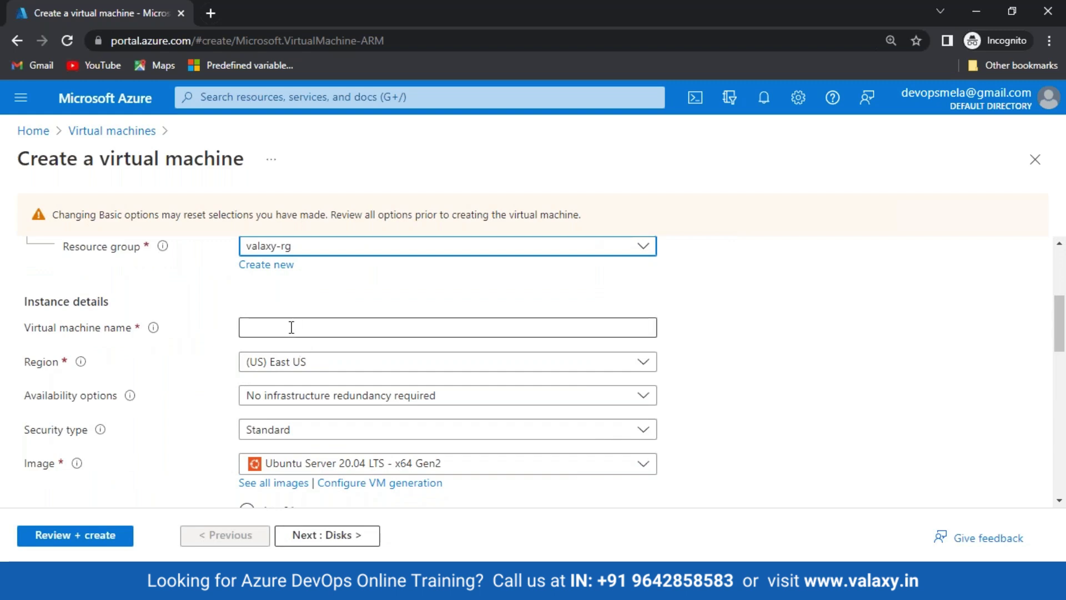
{"action": "scroll", "coordinate": [284, 327], "scroll_direction": "up", "scroll_amount": 5}
{"action": "left_click", "coordinate": [155, 269]}
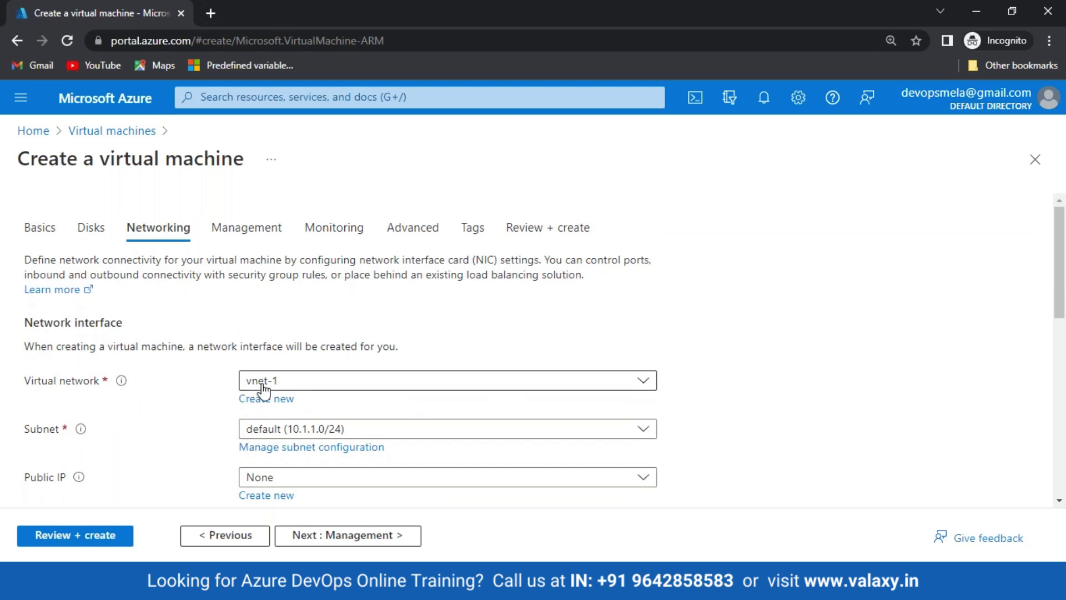
{"action": "left_click", "coordinate": [39, 229]}
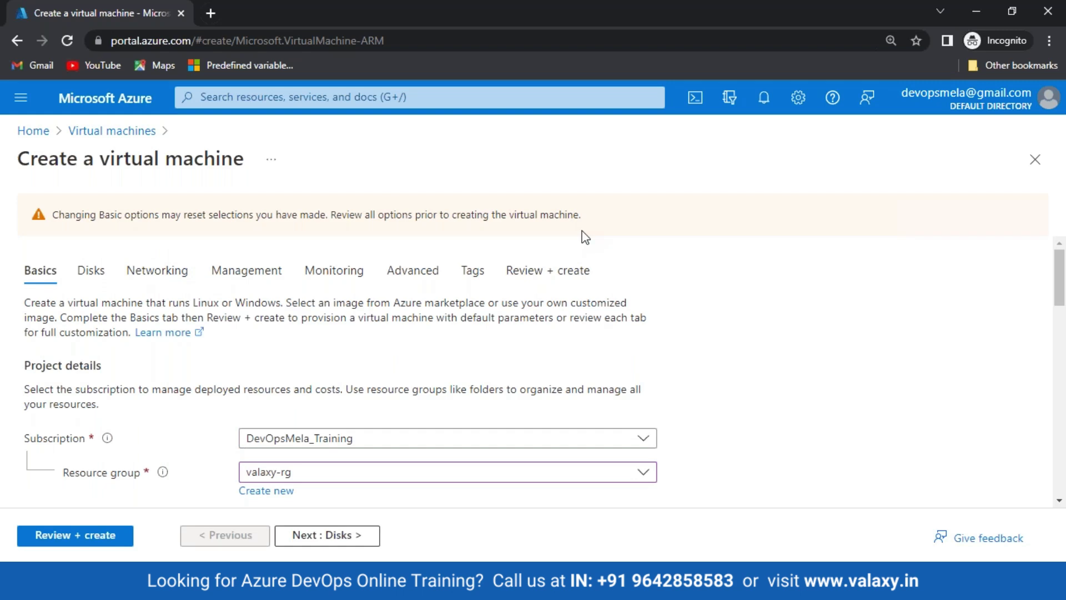
Step: Name the virtual machine vm-1 and choose the Standard_B1s size
{"action": "scroll", "coordinate": [521, 374], "scroll_direction": "down", "scroll_amount": 4}
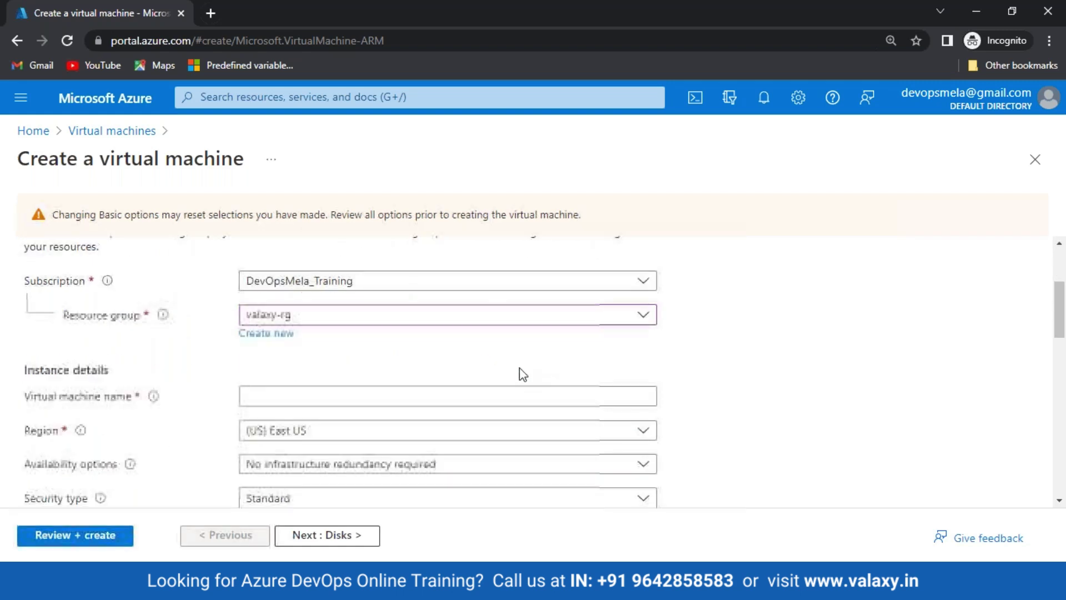
{"action": "left_click", "coordinate": [284, 317]}
{"action": "type", "text": "vm"}
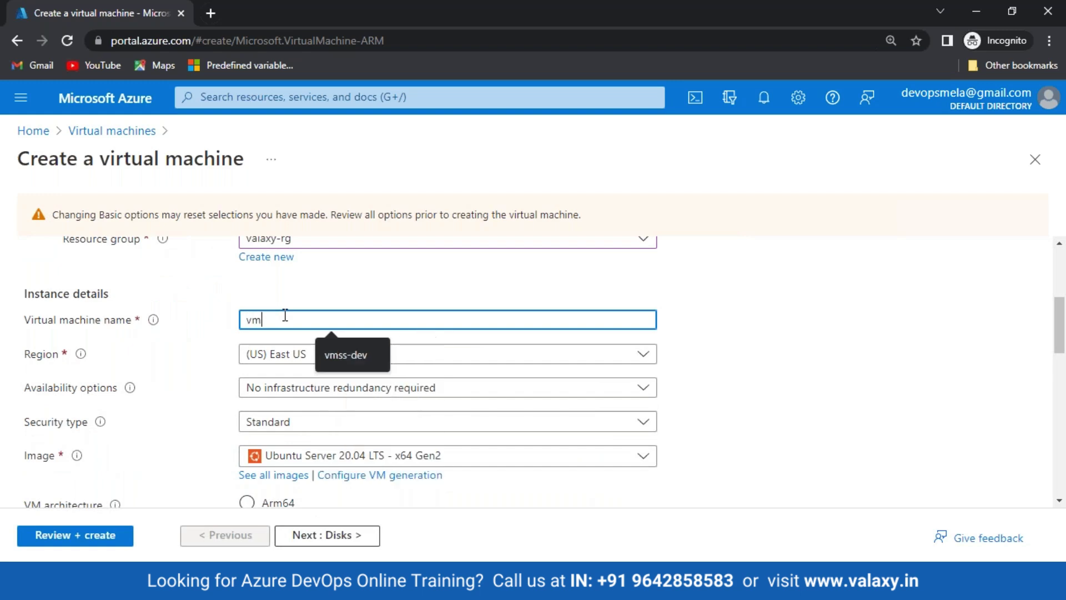
{"action": "type", "text": "-1"}
{"action": "scroll", "coordinate": [305, 315], "scroll_direction": "down", "scroll_amount": 5}
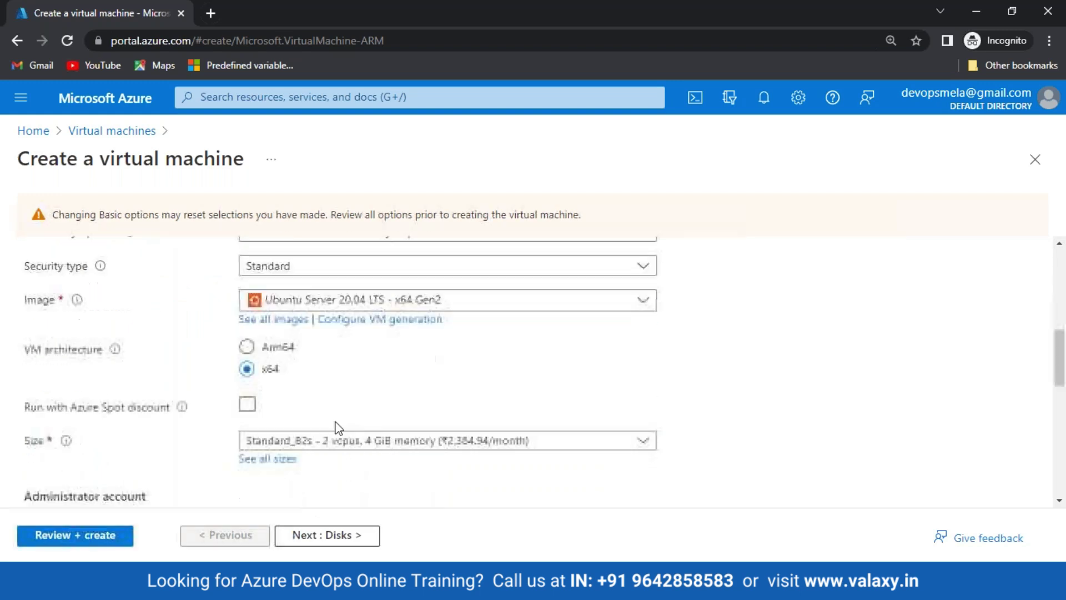
{"action": "left_click", "coordinate": [390, 289]}
{"action": "left_click", "coordinate": [386, 386]}
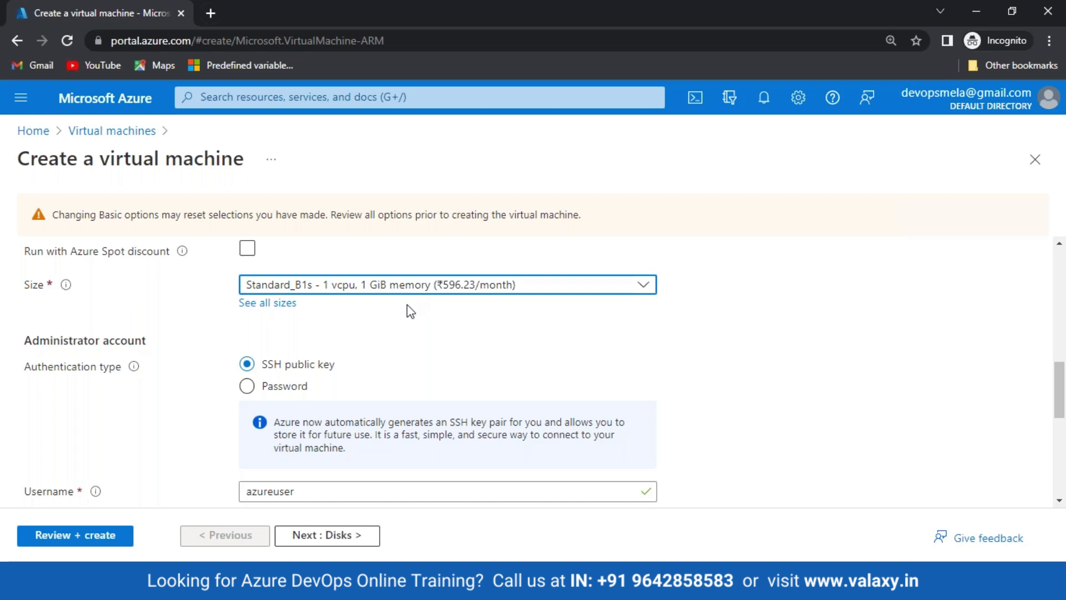
Step: Use password authentication with an admin username and password, and keep public inbound ports at None
{"action": "scroll", "coordinate": [400, 316], "scroll_direction": "down", "scroll_amount": 1}
{"action": "left_click", "coordinate": [247, 307]}
{"action": "scroll", "coordinate": [369, 340], "scroll_direction": "down", "scroll_amount": 2}
{"action": "scroll", "coordinate": [281, 344], "scroll_direction": "up", "scroll_amount": 3}
{"action": "left_click", "coordinate": [280, 343]}
{"action": "type", "text": "v"}
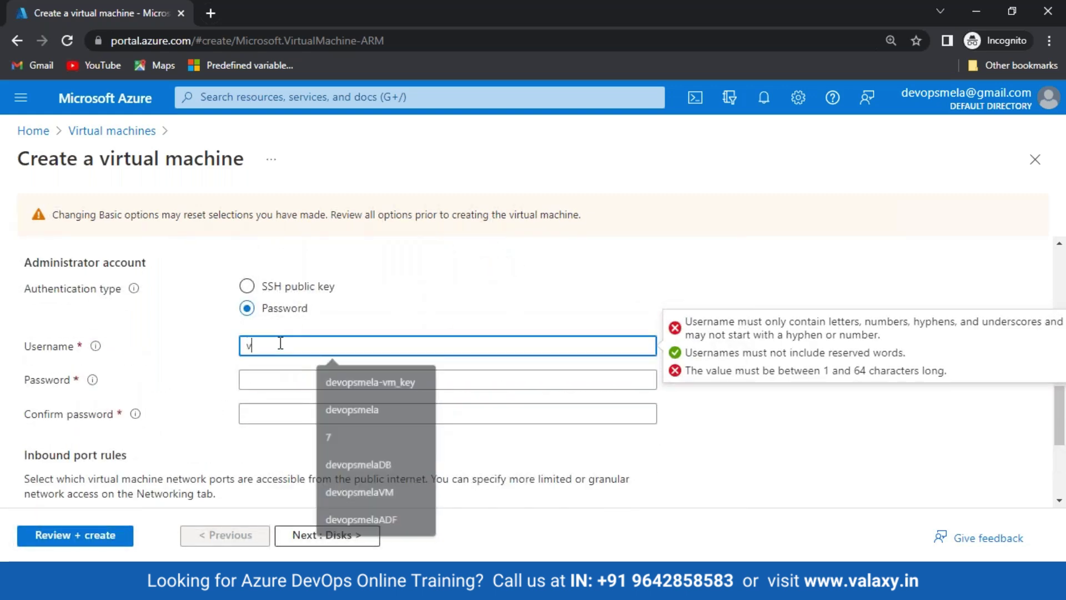
{"action": "type", "text": "alaxy"}
{"action": "key", "text": "Tab"}
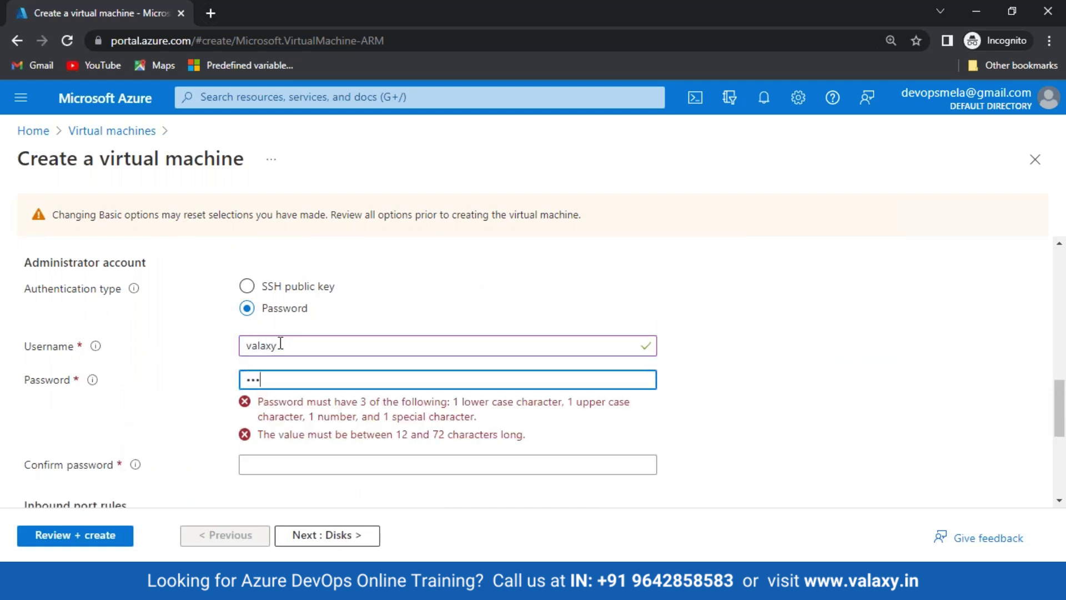
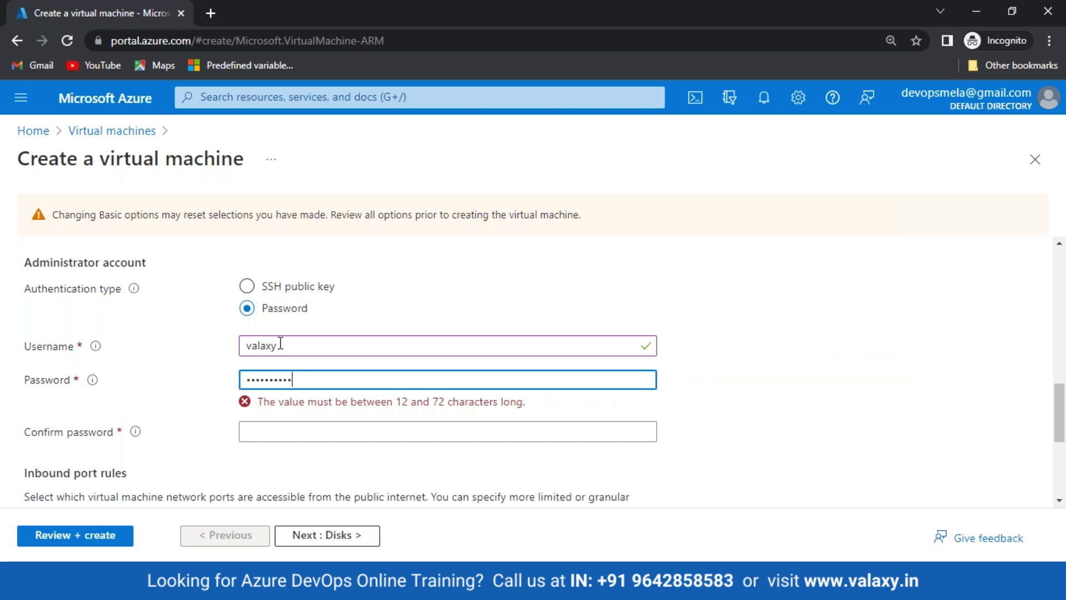
{"action": "key", "text": "Tab"}
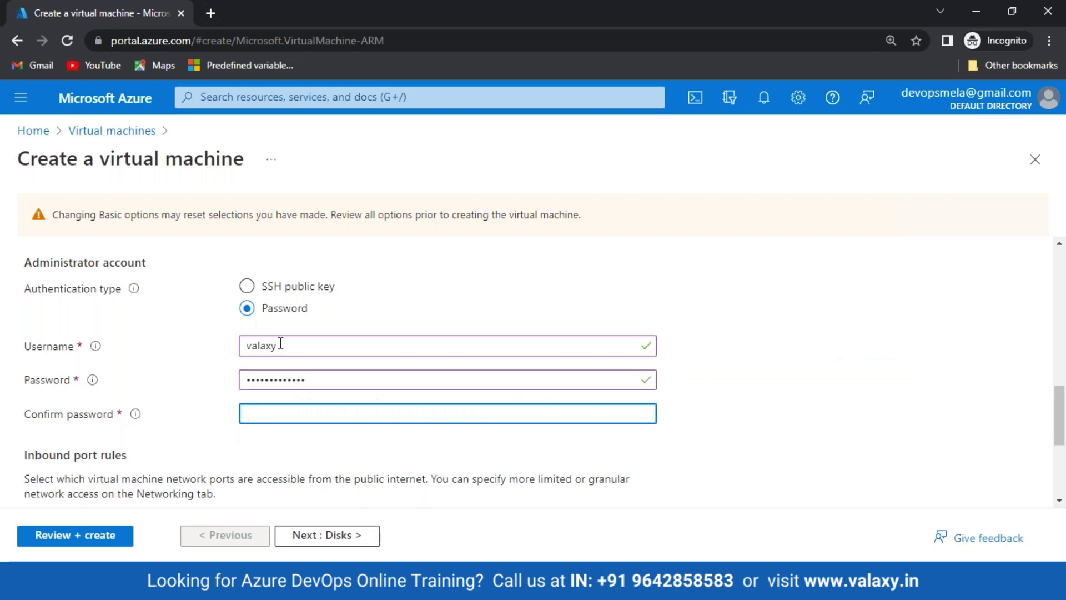
{"action": "scroll", "coordinate": [281, 344], "scroll_direction": "down", "scroll_amount": 3}
{"action": "left_click", "coordinate": [247, 365]}
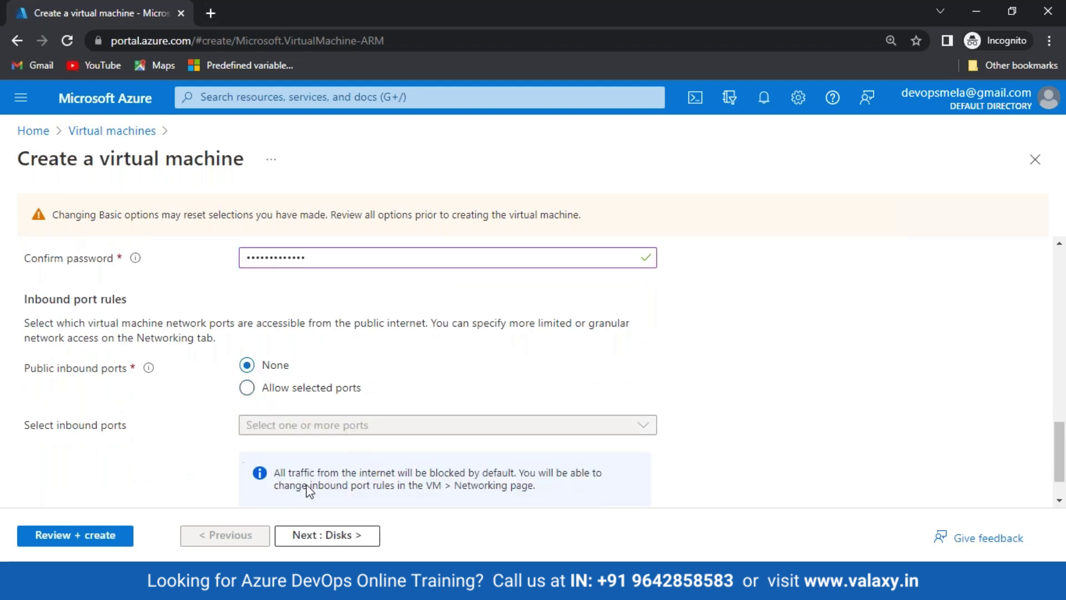
{"action": "left_click", "coordinate": [336, 537]}
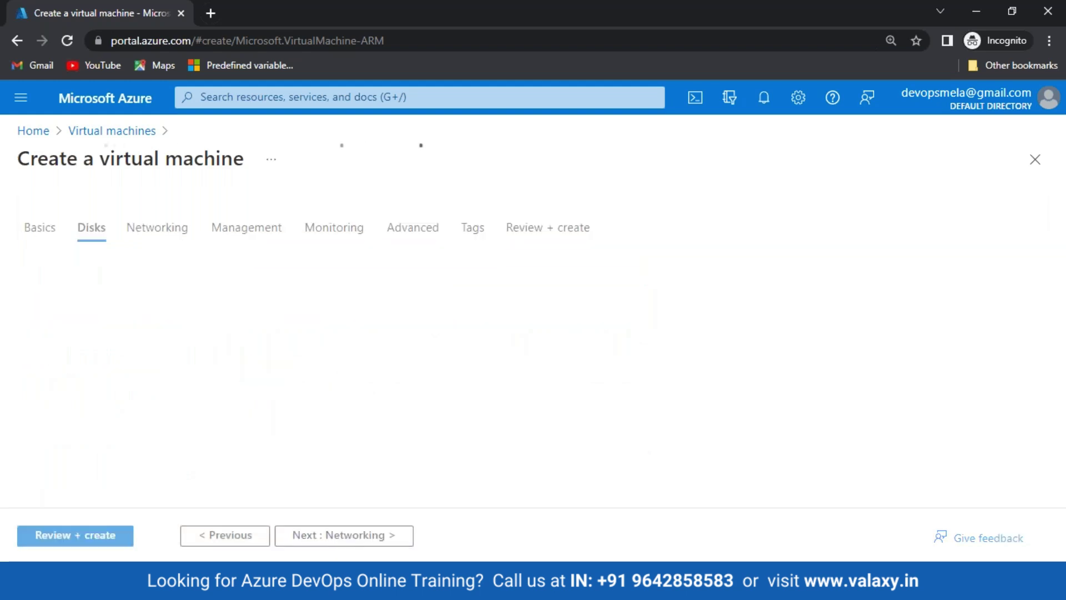
Step: Check the networking settings (vnet-1, new public IP vm-1-ip, basic NSG) and continue to Review + create
{"action": "left_click", "coordinate": [176, 236]}
{"action": "scroll", "coordinate": [374, 412], "scroll_direction": "down", "scroll_amount": 3}
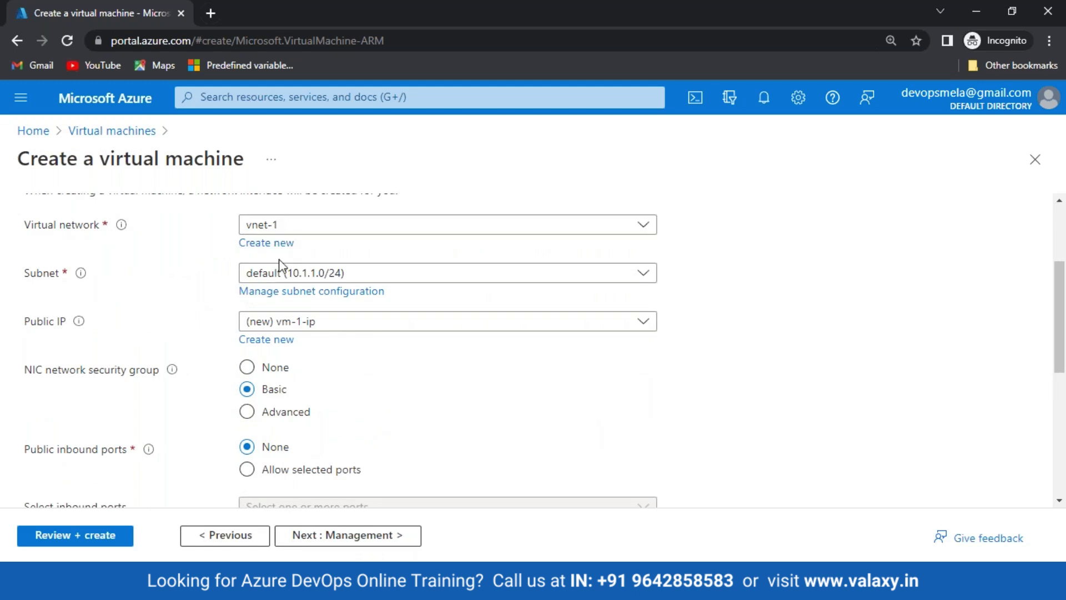
{"action": "scroll", "coordinate": [320, 284], "scroll_direction": "down", "scroll_amount": 3}
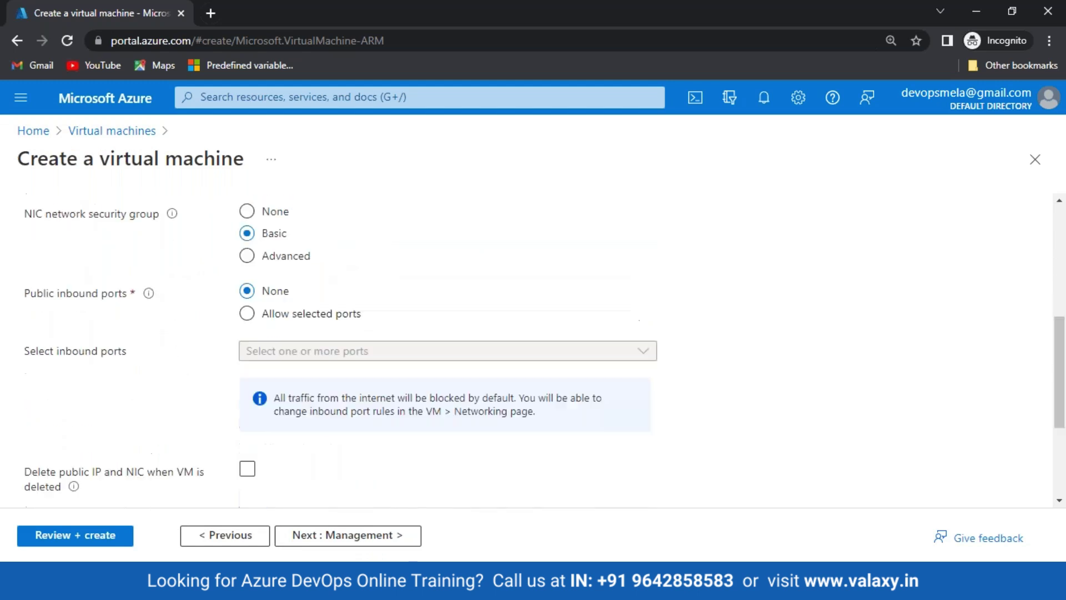
{"action": "left_click", "coordinate": [76, 535]}
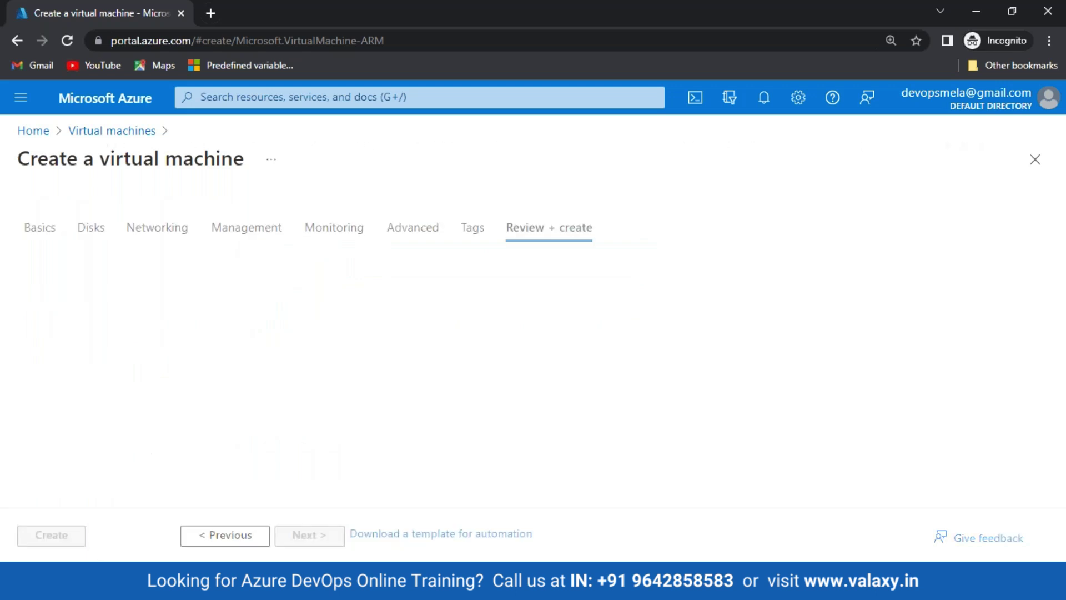
Step: On the Paint diagram, underline the 10.1.0.0/16 and 10.1.1.0/24 ranges and the VM-1 and Pub IP labels
{"action": "key", "text": "alt+Tab"}
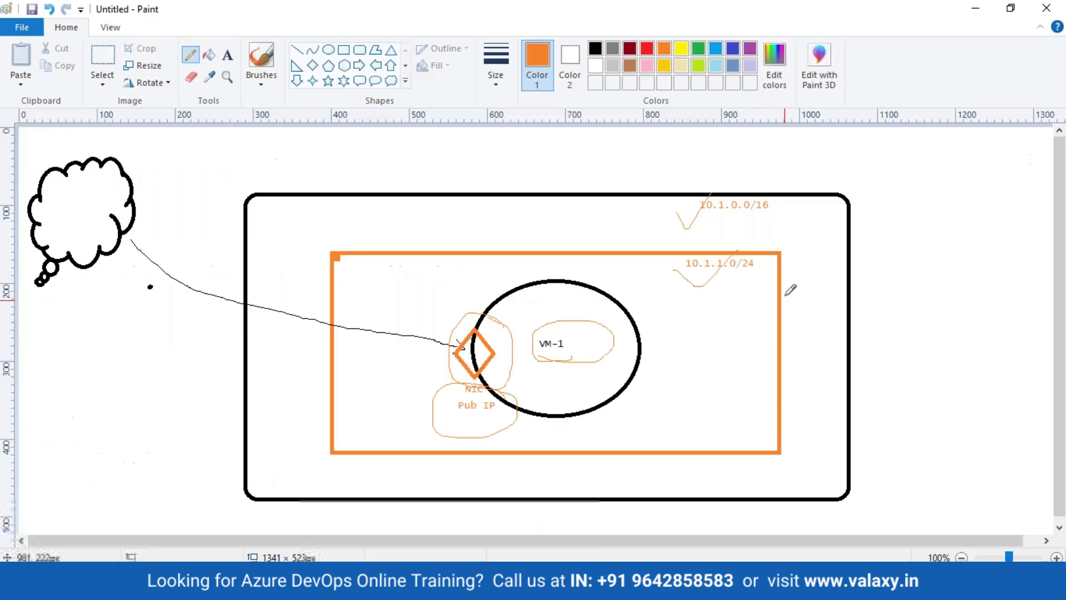
{"action": "left_click_drag", "start_coordinate": [701, 219], "coordinate": [772, 219]}
{"action": "left_click_drag", "start_coordinate": [673, 272], "coordinate": [754, 276]}
{"action": "left_click_drag", "start_coordinate": [568, 355], "coordinate": [600, 349]}
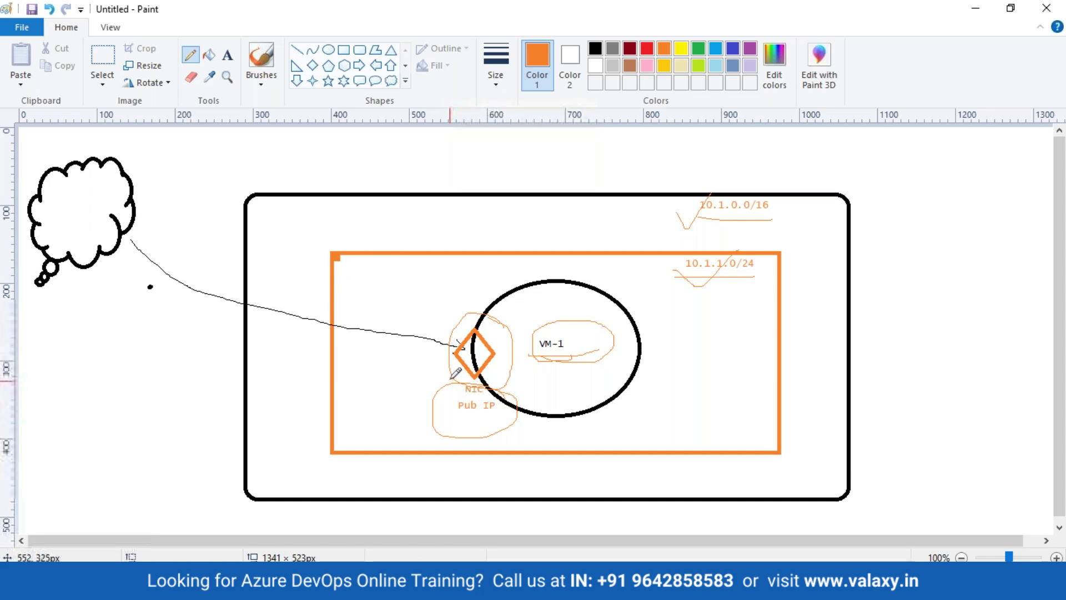
{"action": "mouse_move", "coordinate": [454, 416]}
{"action": "left_mouse_down"}
{"action": "mouse_move", "coordinate": [506, 408]}
{"action": "mouse_move", "coordinate": [458, 402]}
{"action": "mouse_move", "coordinate": [494, 418]}
{"action": "mouse_move", "coordinate": [482, 383]}
{"action": "left_mouse_up"}
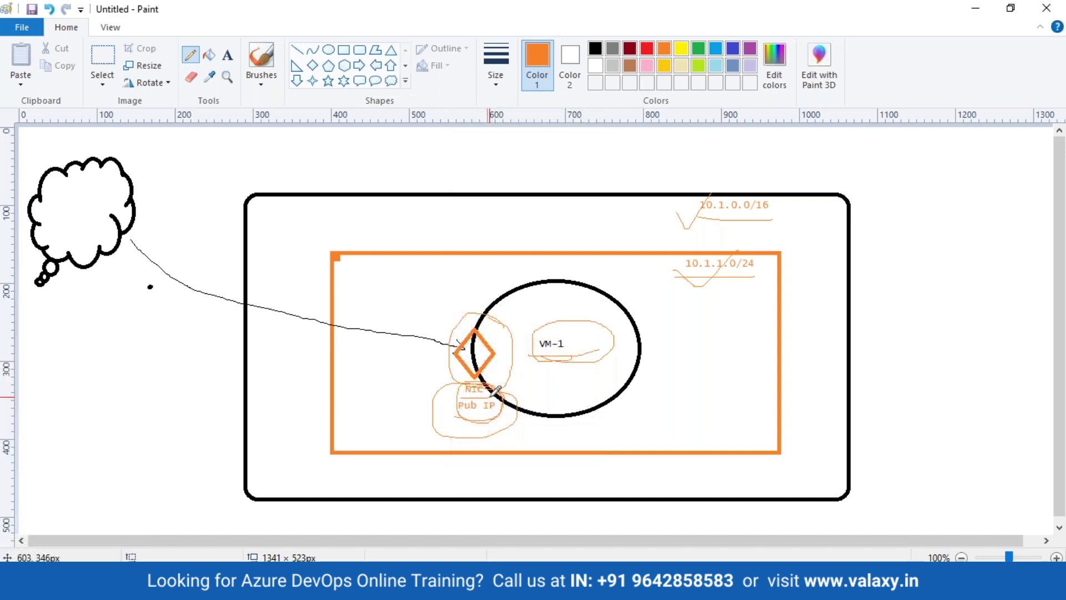
Step: Create the vm-1 virtual machine from the validated Review + create page
{"action": "key", "text": "alt+Tab"}
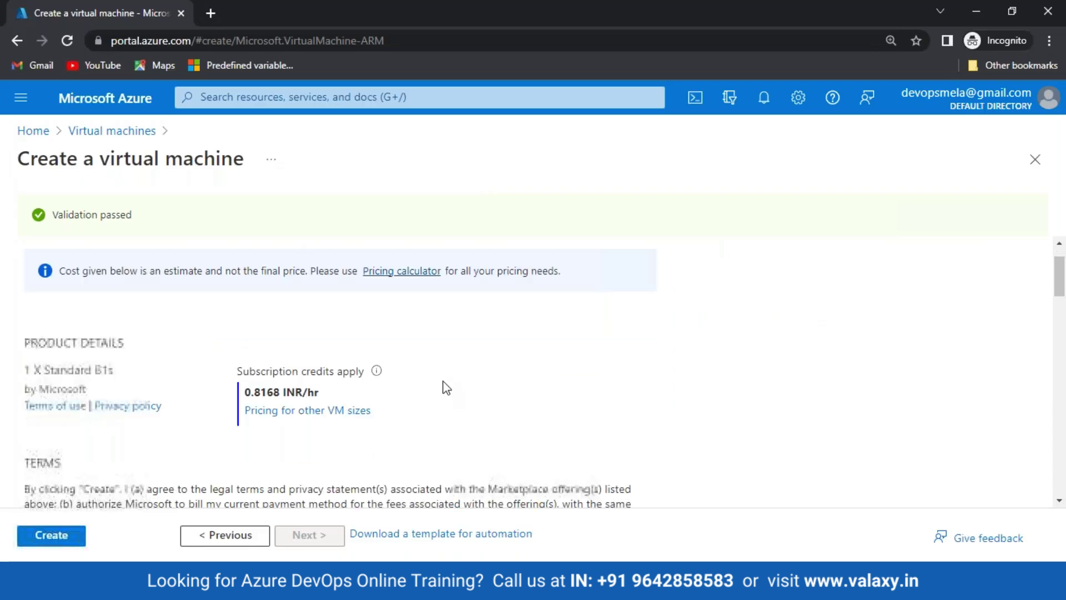
{"action": "scroll", "coordinate": [378, 444], "scroll_direction": "down", "scroll_amount": 5}
{"action": "left_click", "coordinate": [51, 535]}
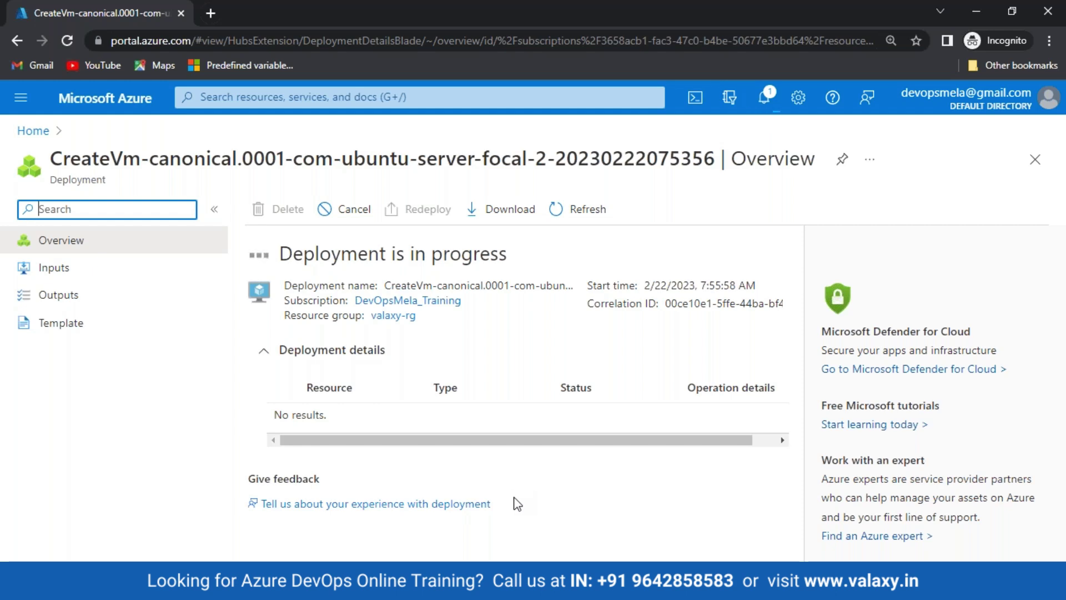
Step: Review the deployed network interface and public IP resource types, then open the vm-1 resource
{"action": "key", "text": "alt+Tab"}
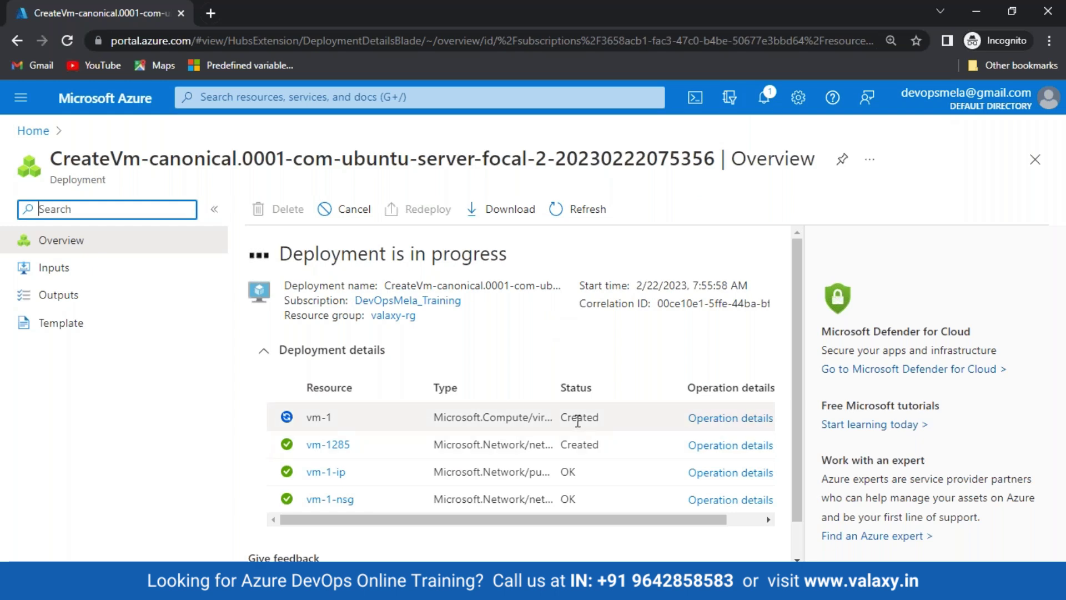
{"action": "left_click_drag", "start_coordinate": [557, 388], "coordinate": [617, 399]}
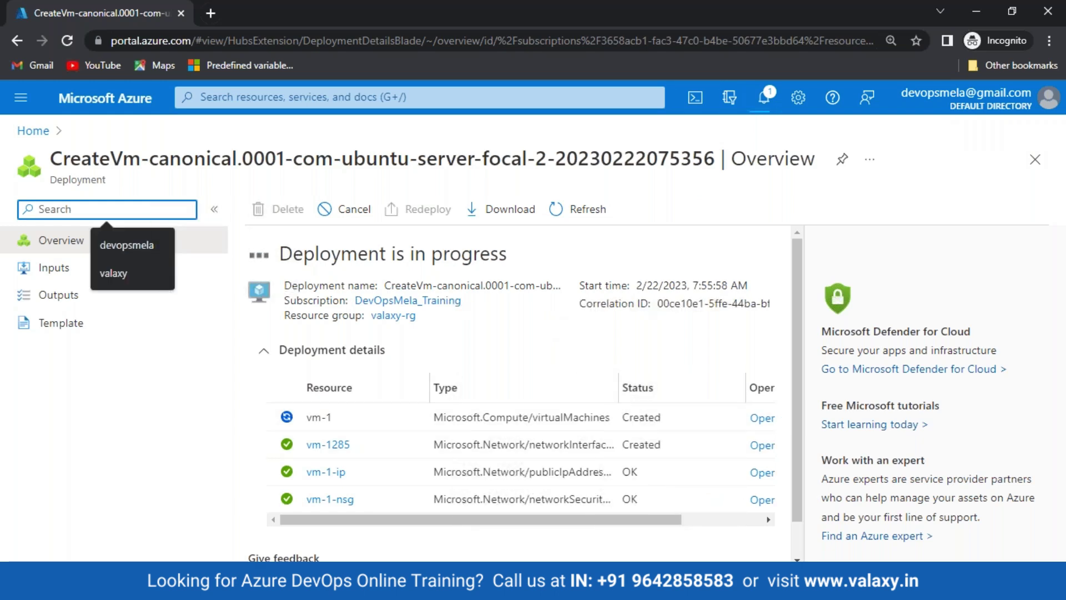
{"action": "left_click_drag", "start_coordinate": [529, 445], "coordinate": [605, 451]}
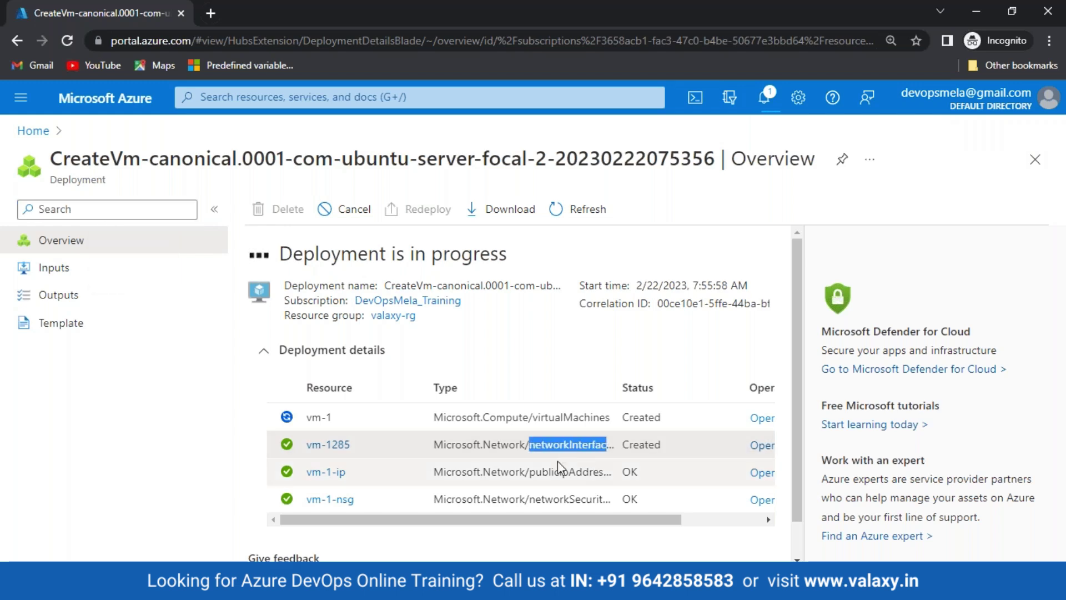
{"action": "left_click", "coordinate": [529, 473]}
{"action": "left_click_drag", "start_coordinate": [544, 474], "coordinate": [604, 476]}
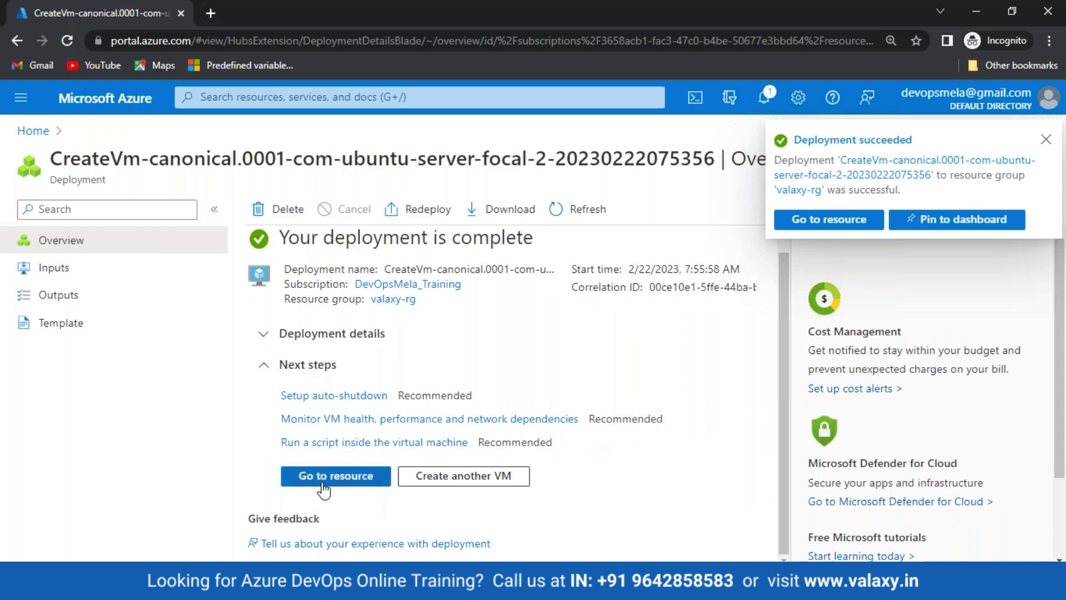
{"action": "left_click", "coordinate": [342, 479]}
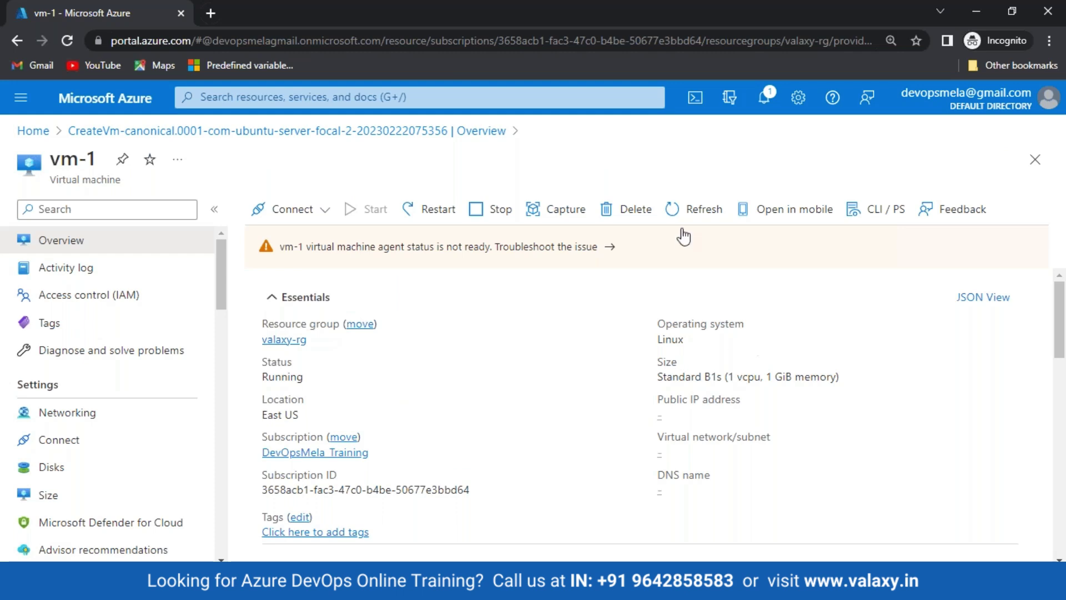
Step: Refresh the vm-1 overview and highlight its public IP address 20.163.233.69
{"action": "left_click", "coordinate": [695, 210]}
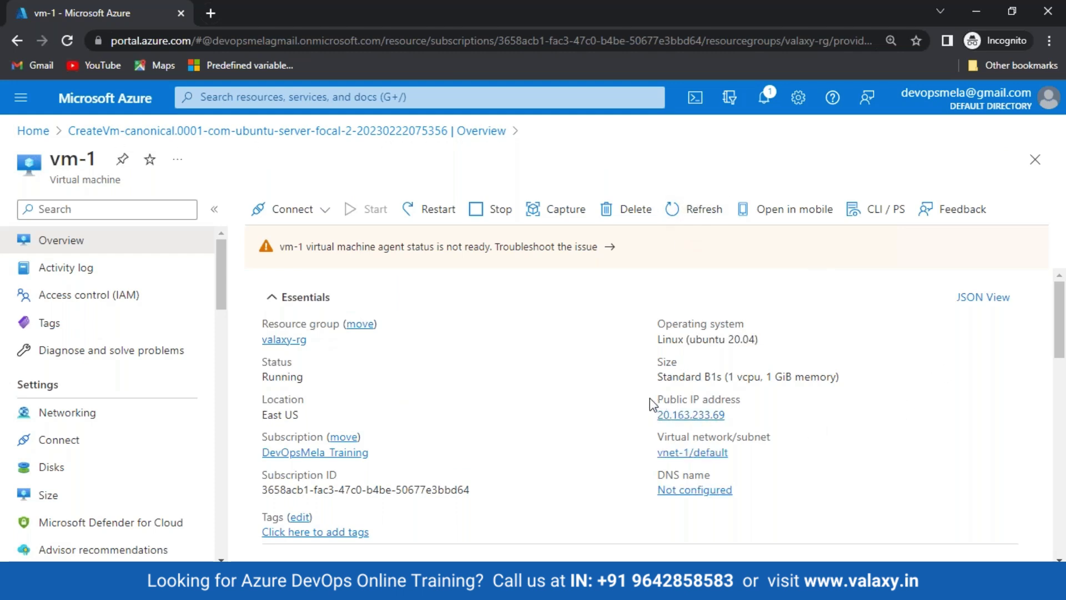
{"action": "left_click_drag", "start_coordinate": [652, 400], "coordinate": [751, 412]}
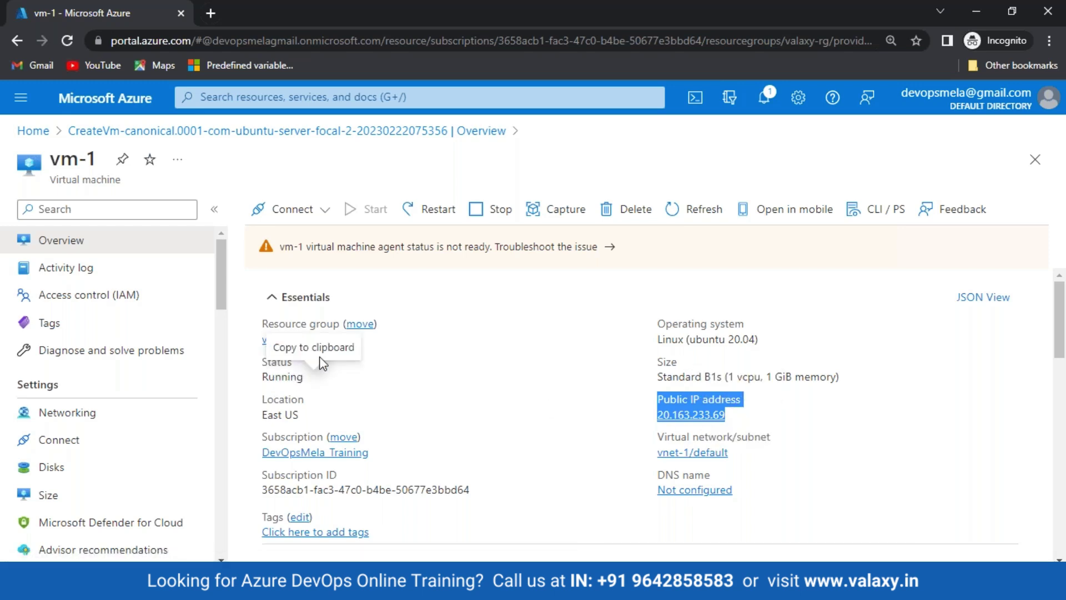
{"action": "scroll", "coordinate": [89, 344], "scroll_direction": "down", "scroll_amount": 1}
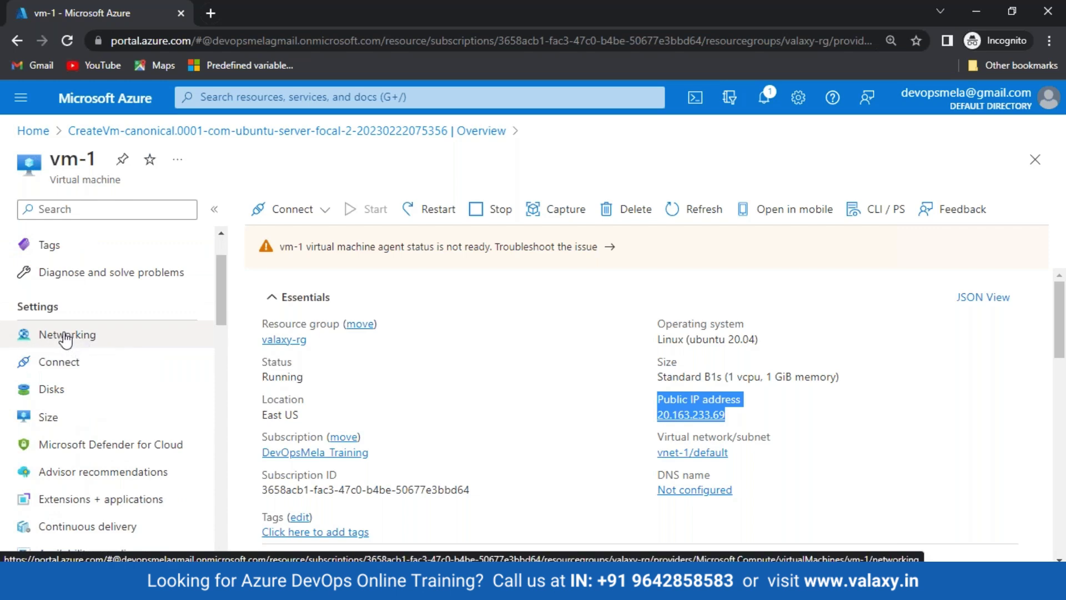
Step: Open vm-1 Networking, note NIC vm-1285, and check the vm-1-nsg outbound and inbound rules
{"action": "left_click", "coordinate": [65, 340]}
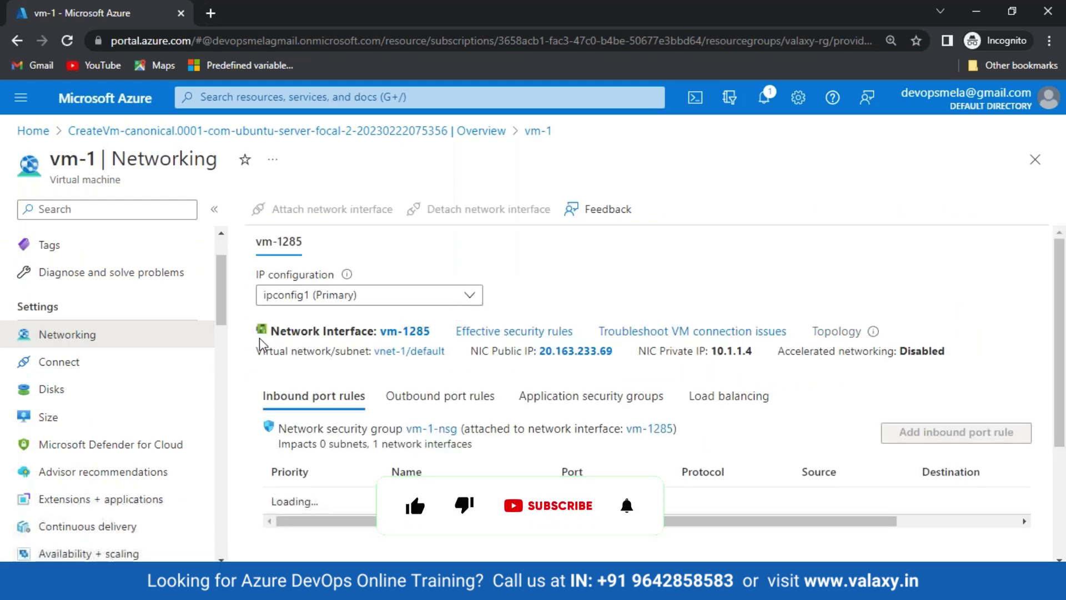
{"action": "left_click_drag", "start_coordinate": [274, 331], "coordinate": [439, 339]}
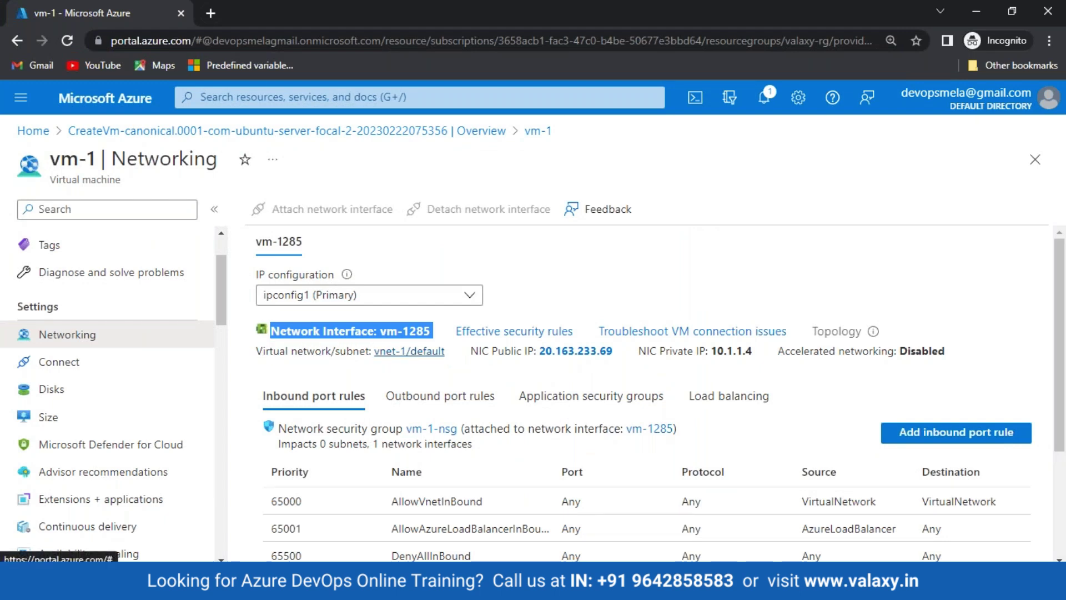
{"action": "scroll", "coordinate": [349, 331], "scroll_direction": "down", "scroll_amount": 3}
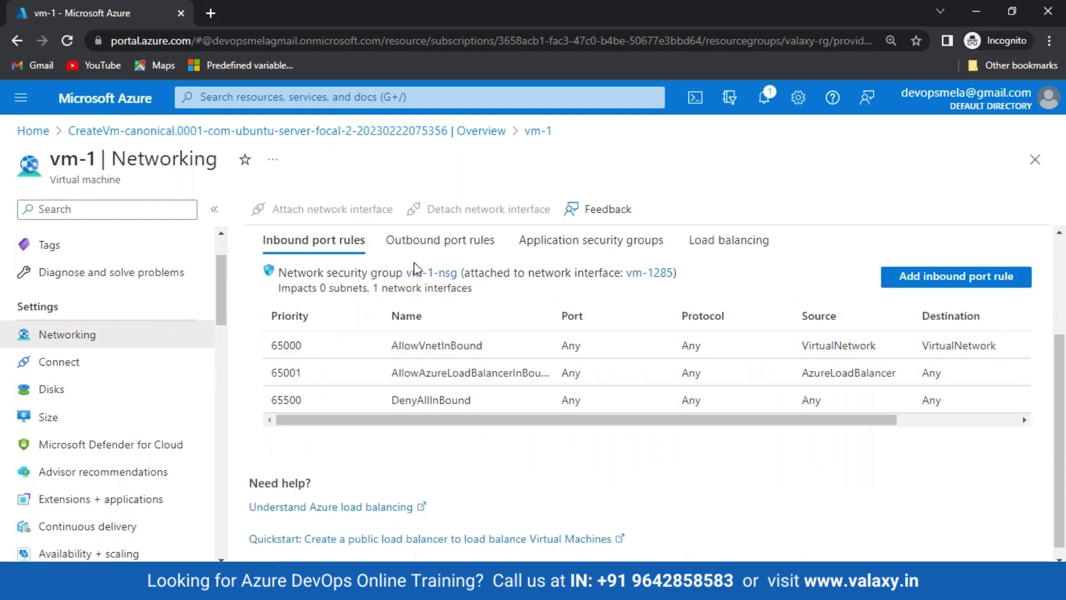
{"action": "left_click", "coordinate": [428, 243]}
{"action": "left_click", "coordinate": [317, 249]}
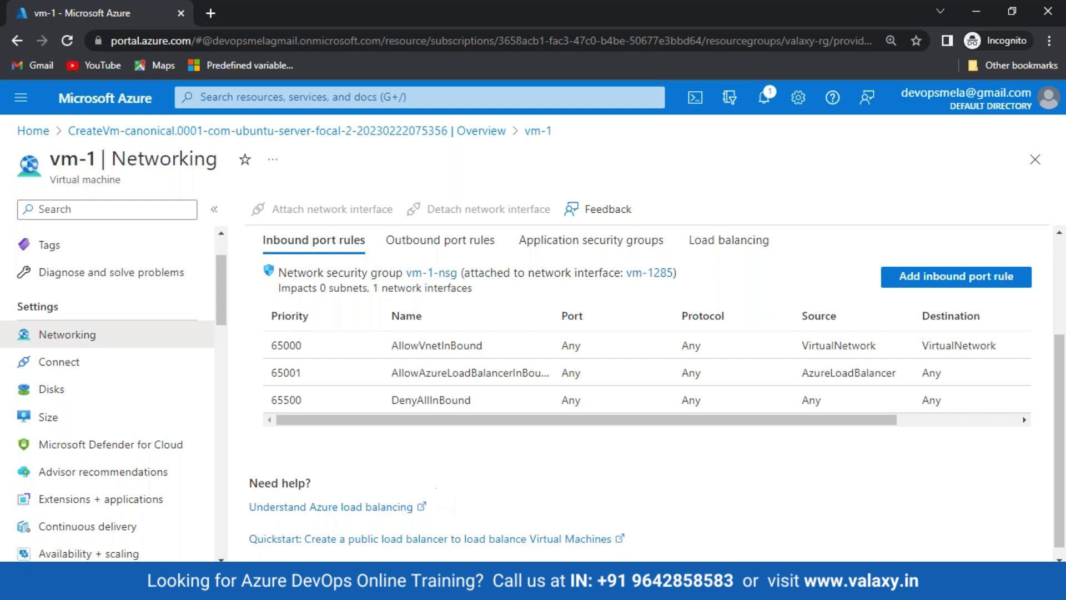
{"action": "scroll", "coordinate": [391, 343], "scroll_direction": "up", "scroll_amount": 1}
{"action": "scroll", "coordinate": [391, 342], "scroll_direction": "up", "scroll_amount": 3}
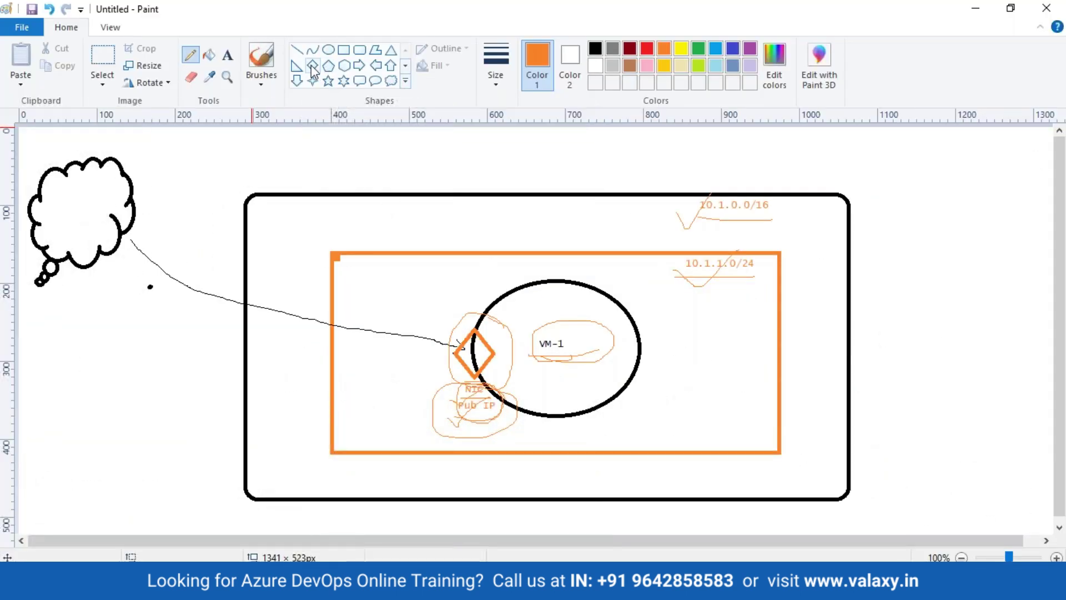
Step: Draw a small black pentagon beside the orange NIC diamond
{"action": "left_click", "coordinate": [312, 66]}
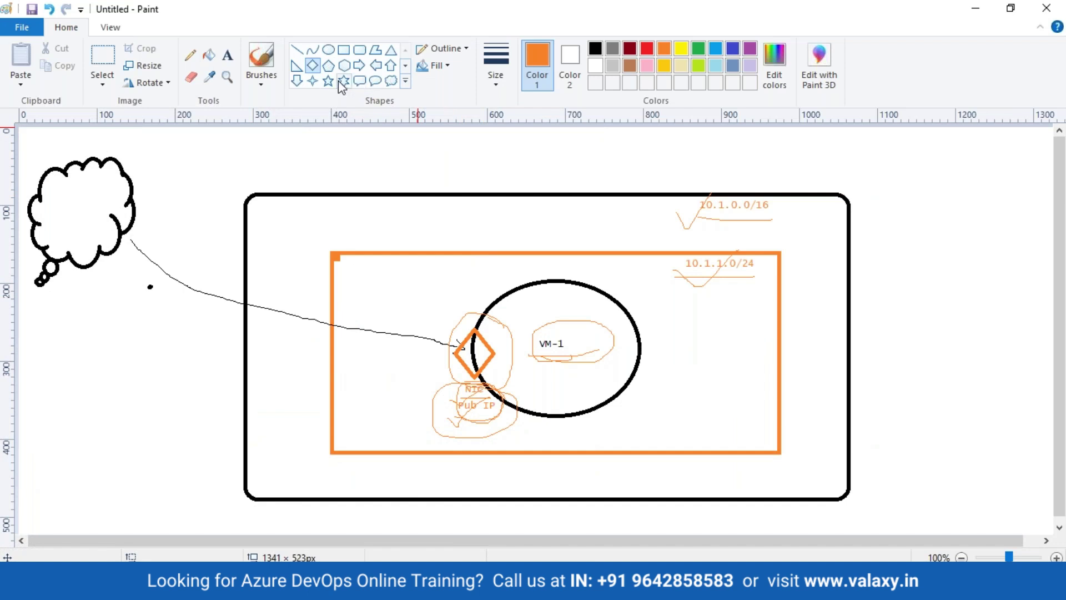
{"action": "left_click", "coordinate": [329, 65]}
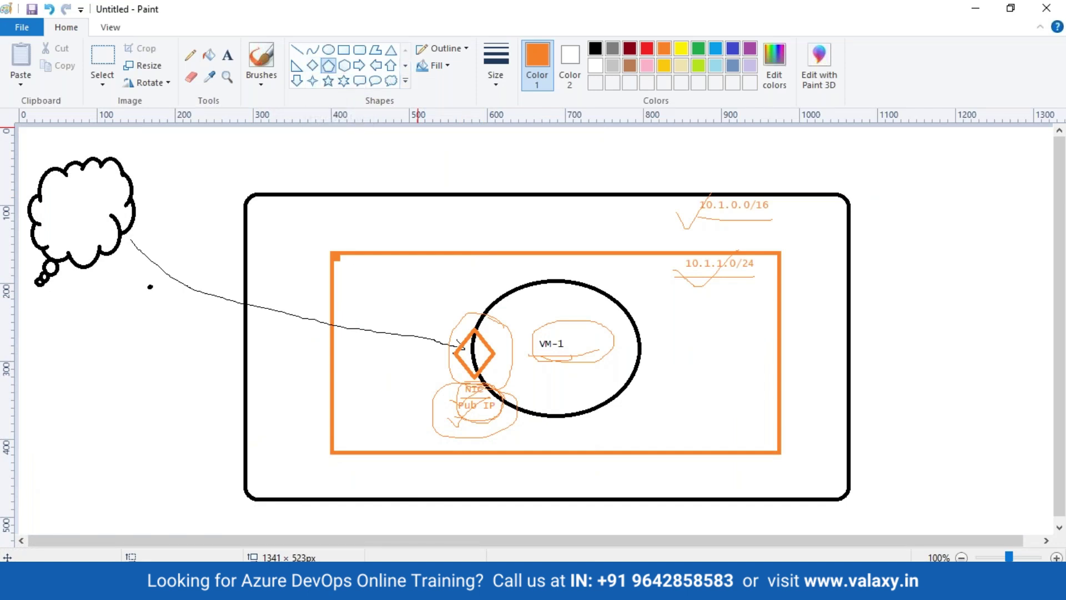
{"action": "left_click", "coordinate": [596, 49]}
{"action": "left_click_drag", "start_coordinate": [443, 333], "coordinate": [472, 362]}
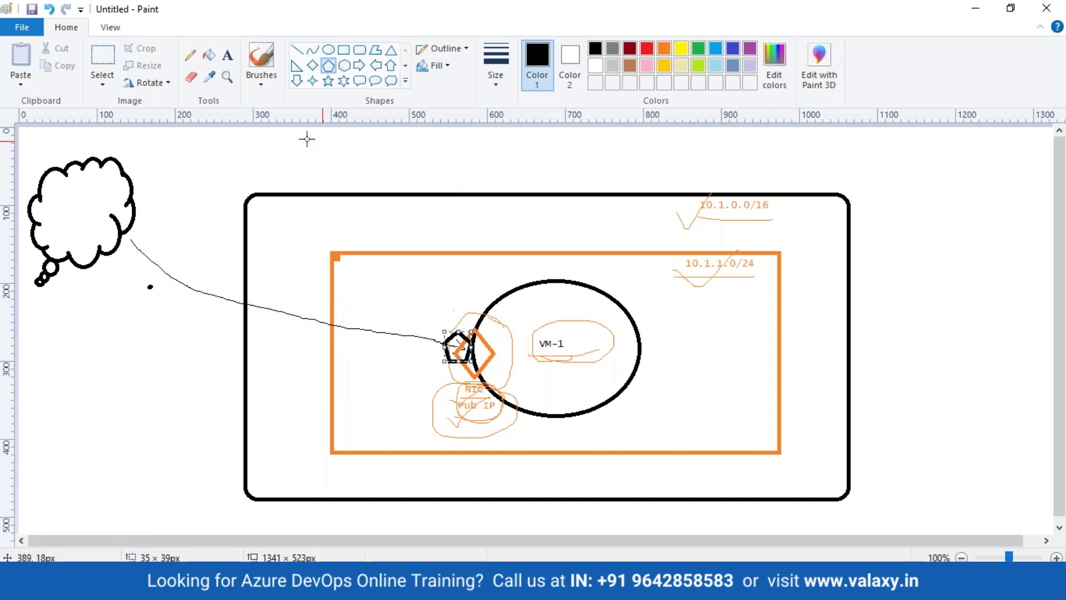
Step: Label the pentagon 'NSG' and add the note '22- SSH' above it
{"action": "left_click", "coordinate": [227, 55]}
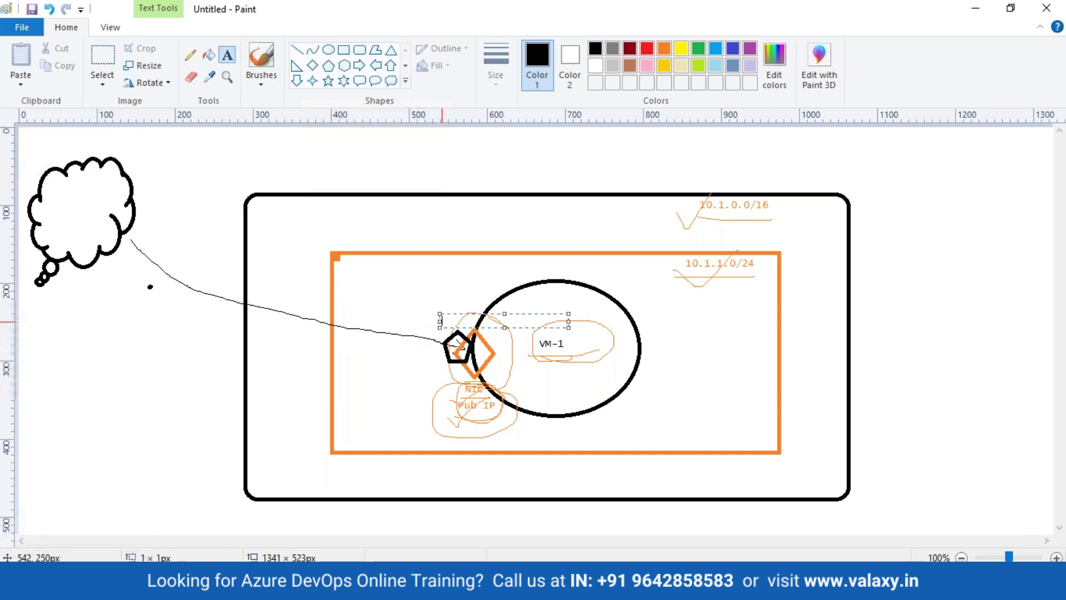
{"action": "left_click", "coordinate": [441, 315]}
{"action": "type", "text": "NSG"}
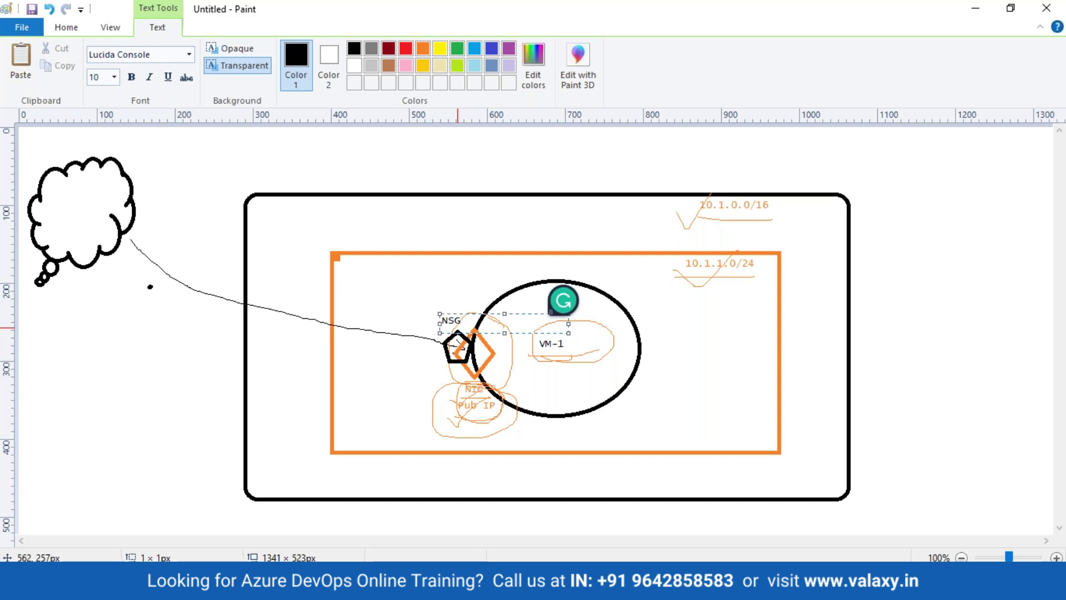
{"action": "left_click", "coordinate": [428, 284]}
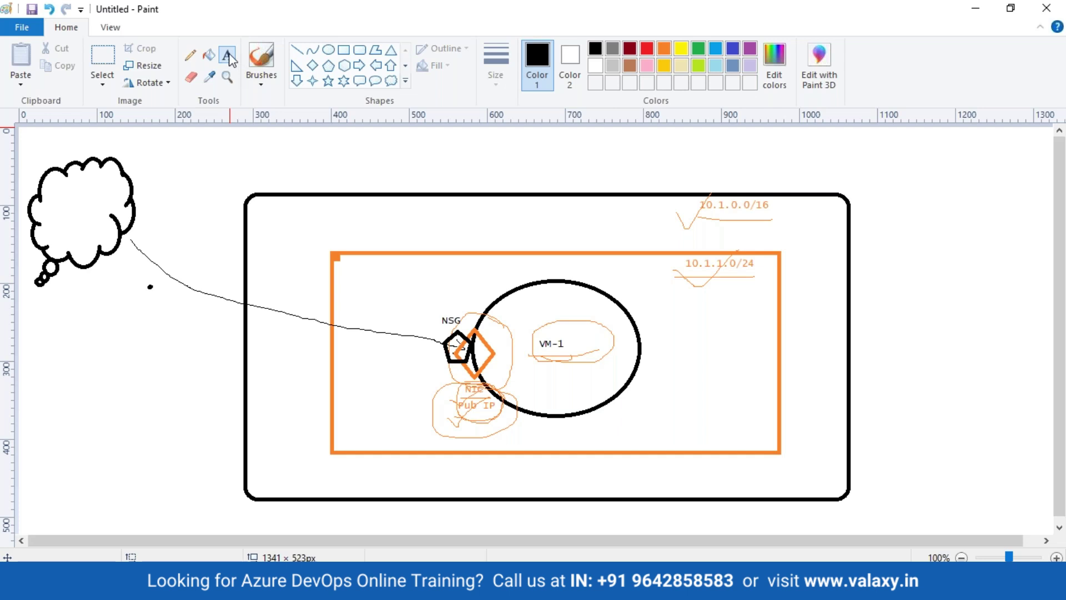
{"action": "left_click", "coordinate": [431, 295]}
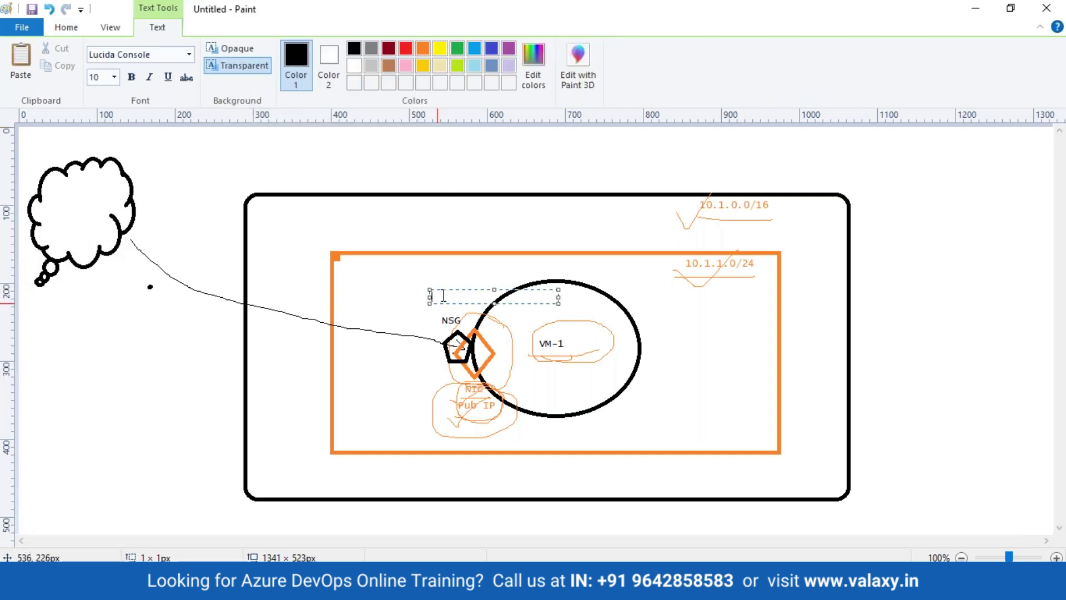
{"action": "type", "text": "22"}
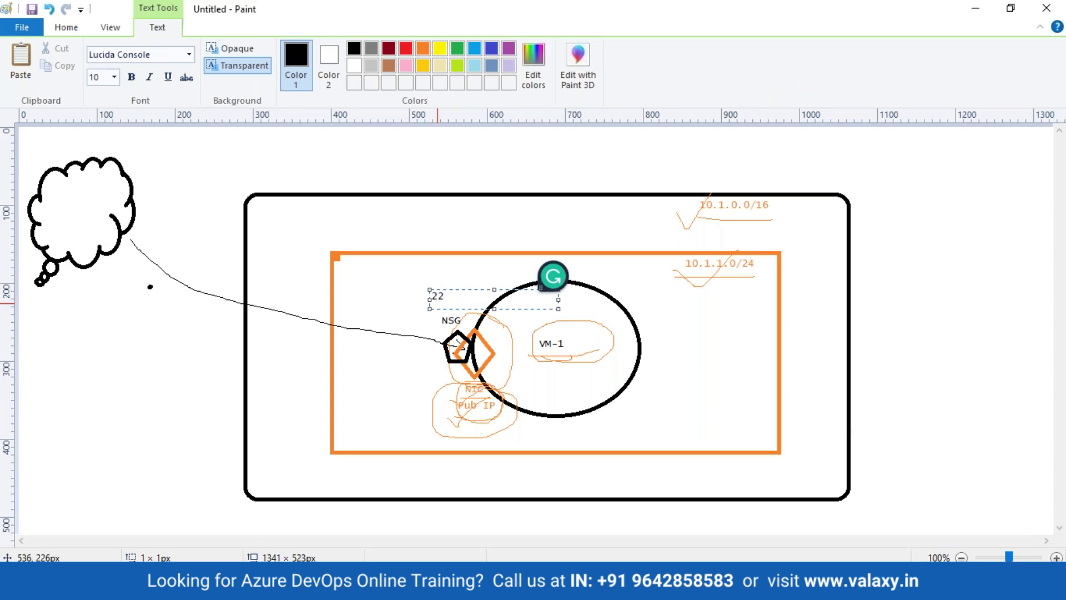
{"action": "type", "text": "- SSH"}
{"action": "left_click", "coordinate": [238, 292]}
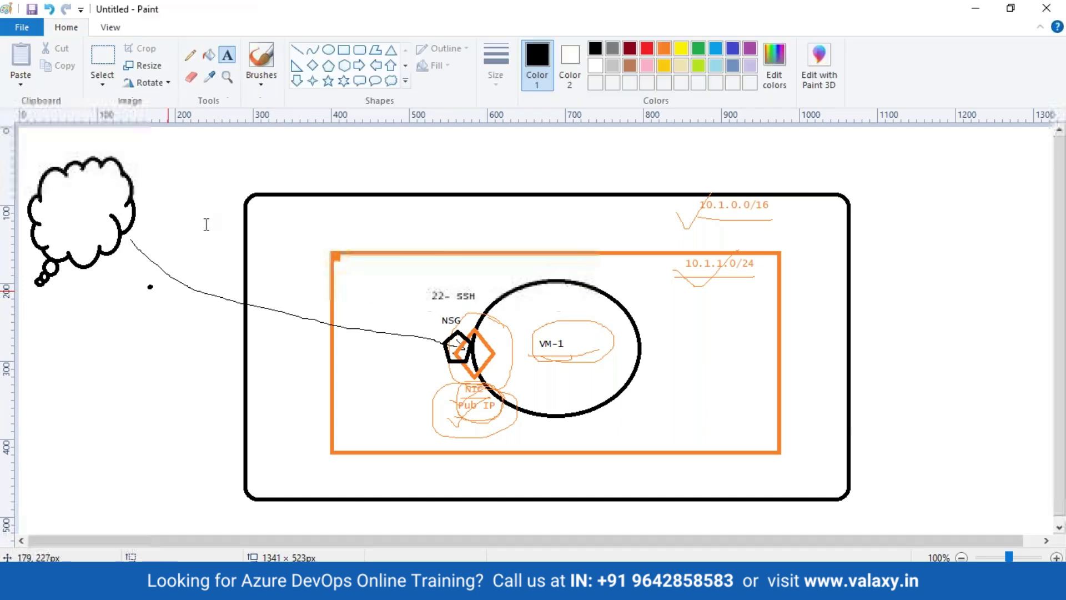
Step: Sketch a crossed-out incoming arrow with the pencil, then underline and circle the NSG label
{"action": "left_click", "coordinate": [191, 54]}
{"action": "mouse_move", "coordinate": [115, 254]}
{"action": "left_mouse_down"}
{"action": "mouse_move", "coordinate": [145, 285]}
{"action": "mouse_move", "coordinate": [240, 331]}
{"action": "mouse_move", "coordinate": [423, 363]}
{"action": "left_mouse_up"}
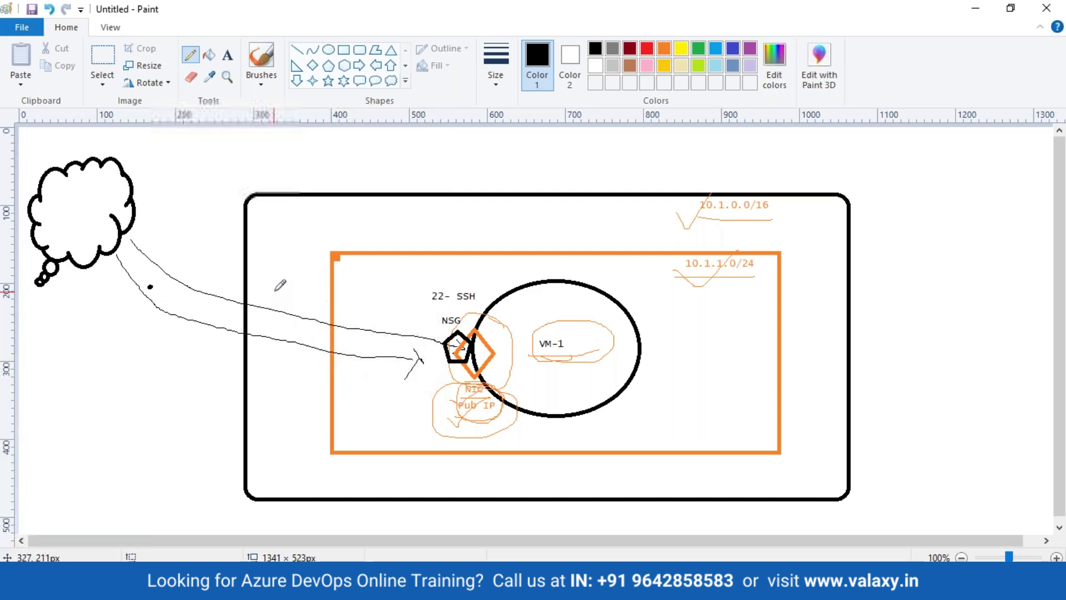
{"action": "mouse_move", "coordinate": [273, 276]}
{"action": "left_mouse_down"}
{"action": "mouse_move", "coordinate": [282, 303]}
{"action": "mouse_move", "coordinate": [299, 285]}
{"action": "left_mouse_up"}
{"action": "left_click_drag", "start_coordinate": [390, 344], "coordinate": [426, 392]}
{"action": "left_click_drag", "start_coordinate": [417, 342], "coordinate": [373, 458]}
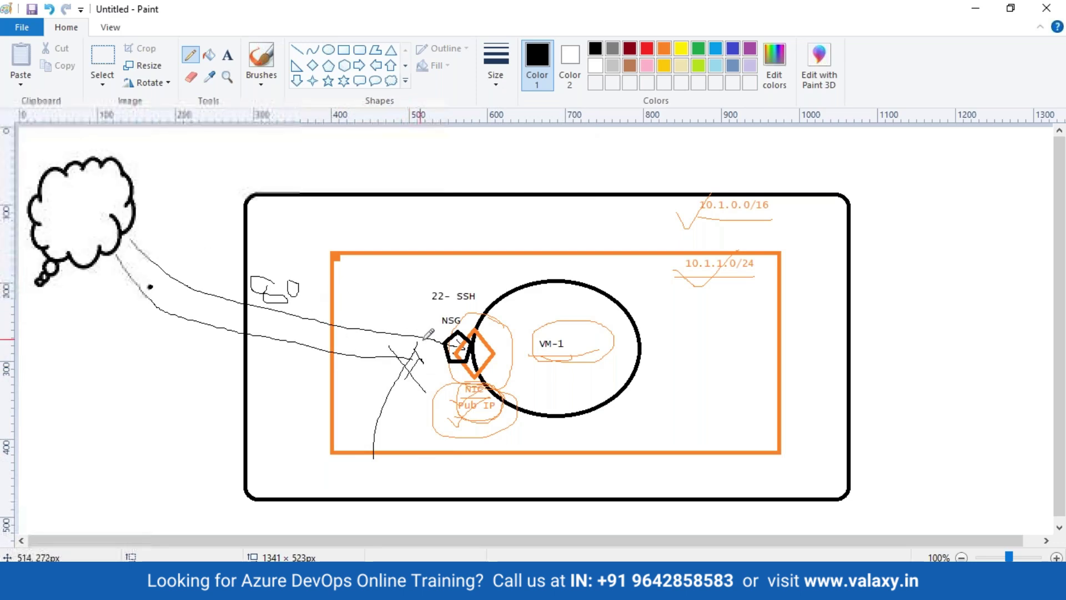
{"action": "left_click_drag", "start_coordinate": [431, 331], "coordinate": [472, 331]}
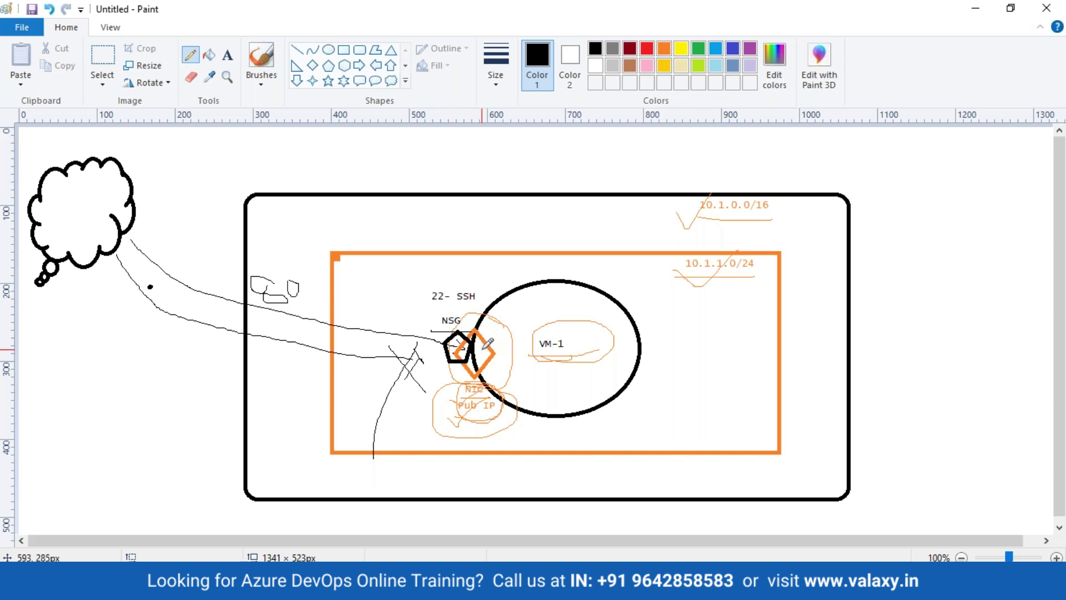
{"action": "mouse_move", "coordinate": [464, 315]}
{"action": "left_mouse_down"}
{"action": "mouse_move", "coordinate": [435, 325]}
{"action": "mouse_move", "coordinate": [461, 333]}
{"action": "left_mouse_up"}
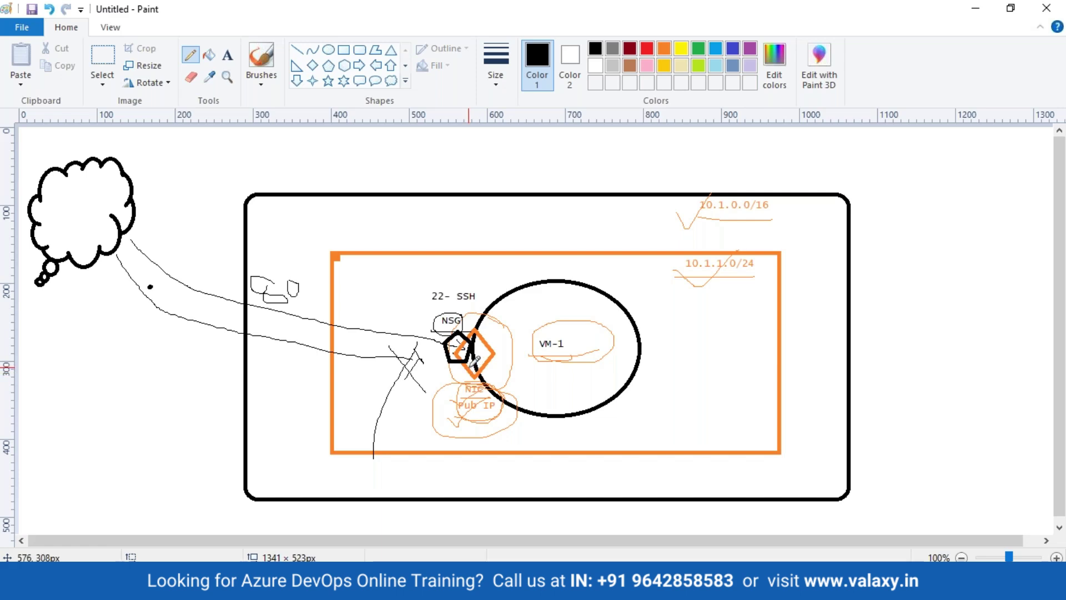
Step: Back on vm-1 Networking, highlight NIC vm-1285 and vm-1-nsg with its three default inbound rules
{"action": "key", "text": "alt+Tab"}
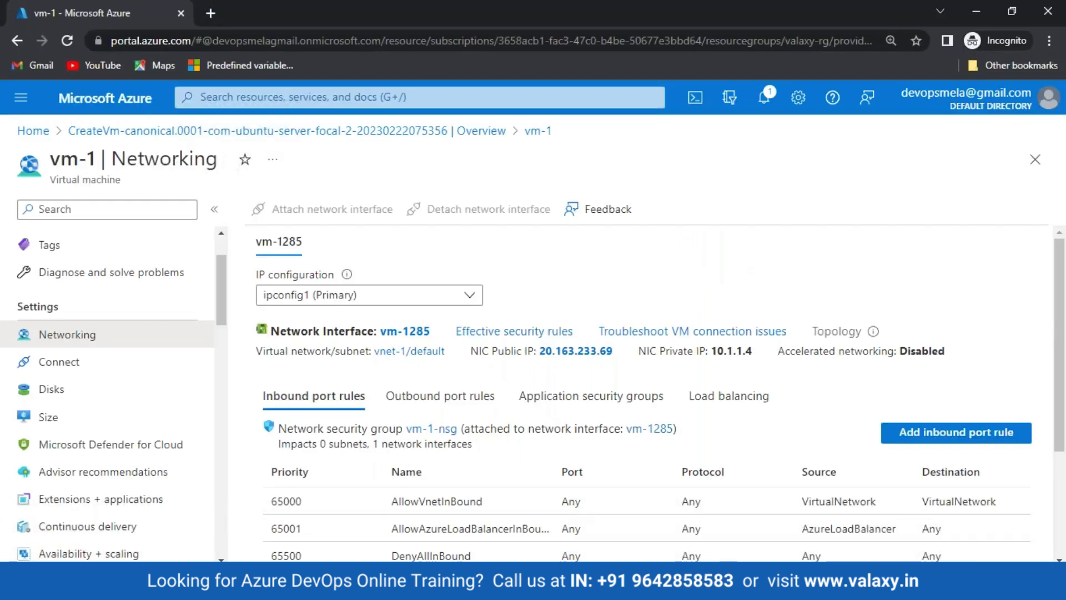
{"action": "left_click_drag", "start_coordinate": [272, 332], "coordinate": [424, 332]}
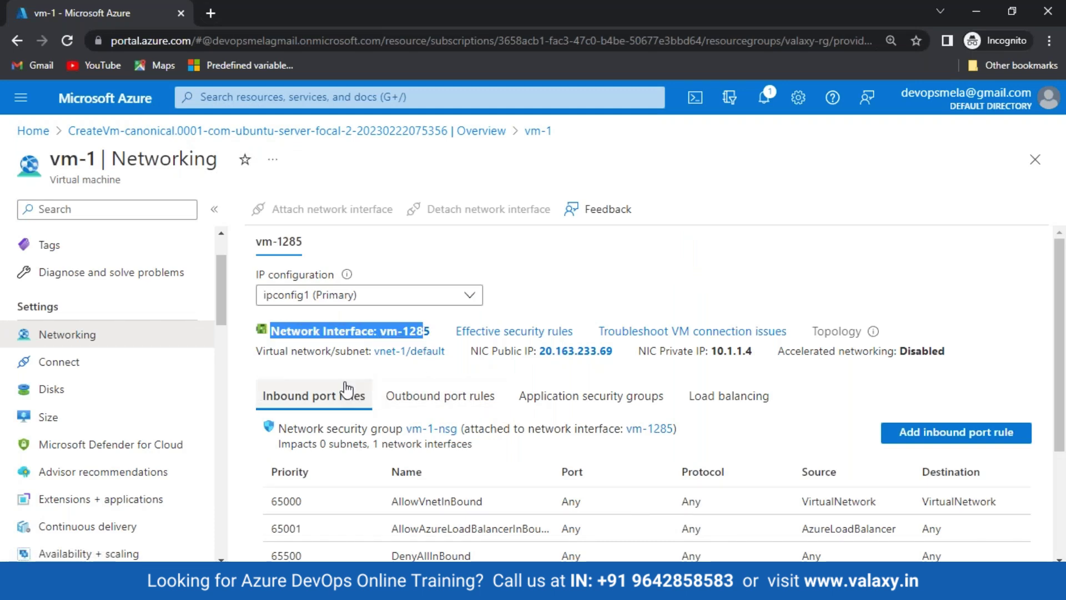
{"action": "scroll", "coordinate": [398, 356], "scroll_direction": "down", "scroll_amount": 2}
{"action": "left_click_drag", "start_coordinate": [398, 355], "coordinate": [678, 366]}
{"action": "left_click", "coordinate": [493, 359]}
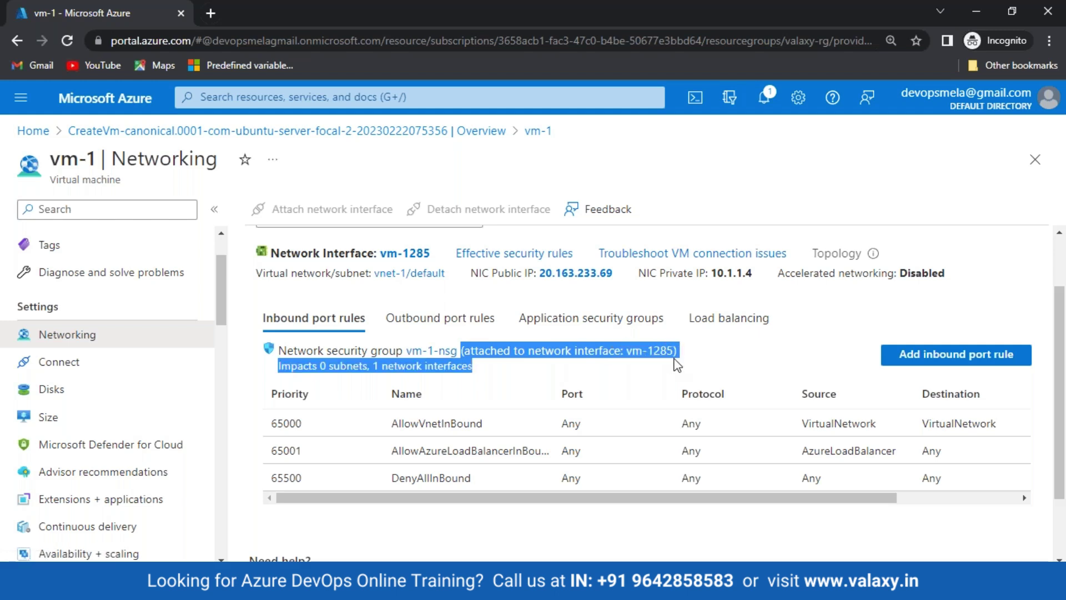
{"action": "left_click", "coordinate": [769, 380]}
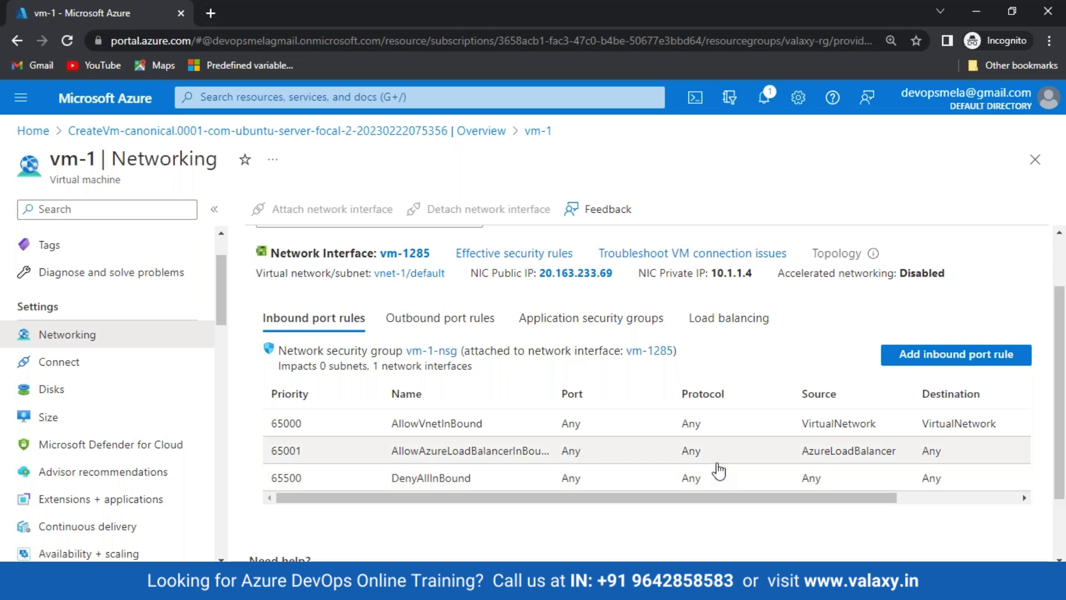
{"action": "scroll", "coordinate": [25, 277], "scroll_direction": "up", "scroll_amount": 3}
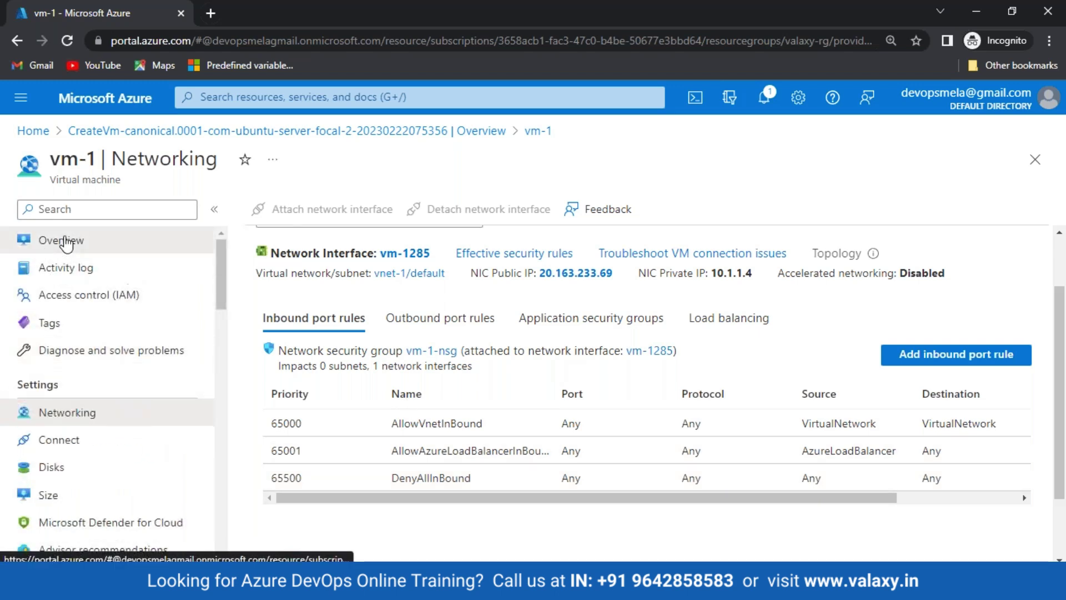
Step: Copy vm-1's public IP 20.163.233.69 from its Overview page
{"action": "left_click", "coordinate": [67, 240]}
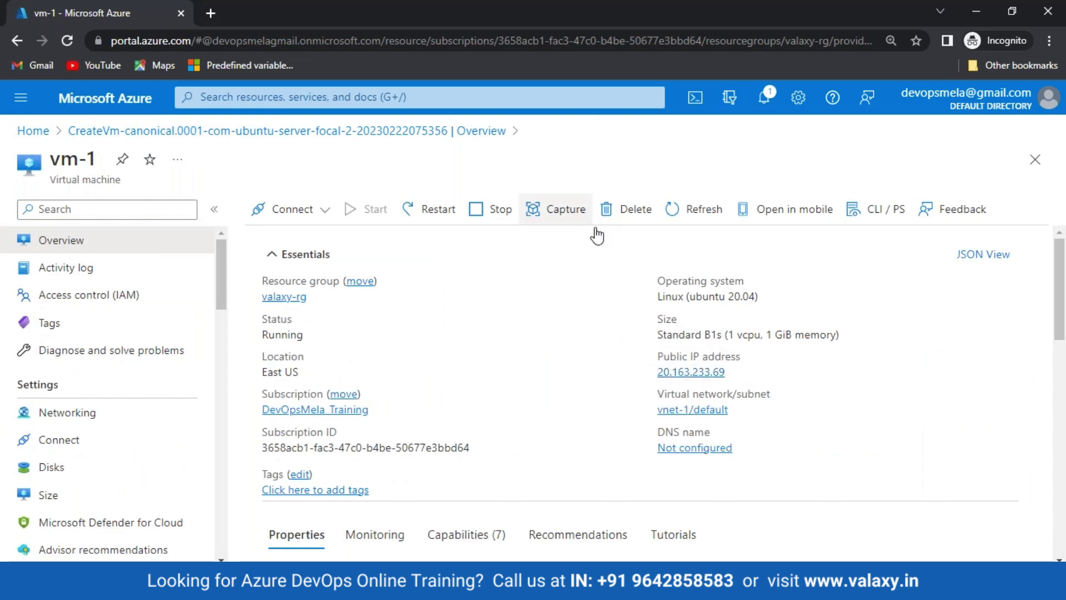
{"action": "left_click", "coordinate": [735, 372]}
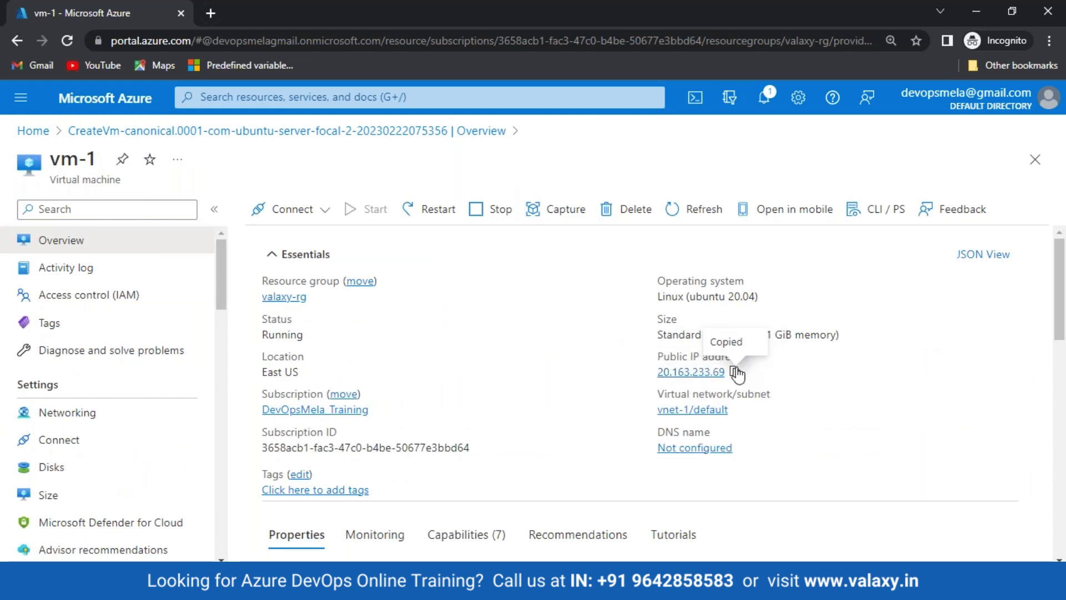
{"action": "key", "text": "super"}
{"action": "key", "text": "super"}
{"action": "key", "text": "super"}
Step: Launch Git Bash and enlarge its window and terminal font
{"action": "type", "text": "bash"}
{"action": "key", "text": "Return"}
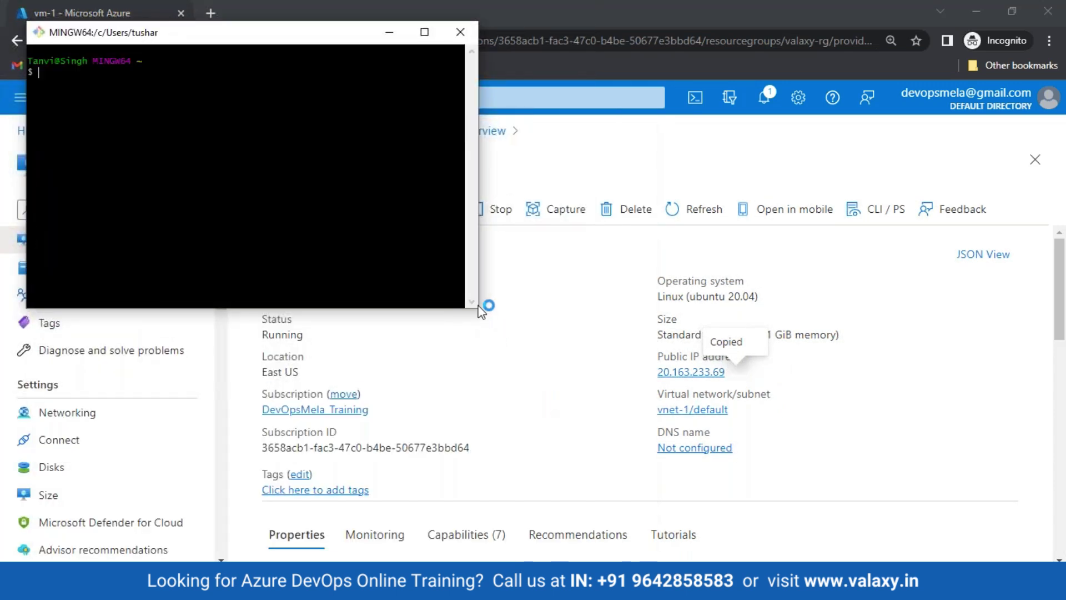
{"action": "left_click_drag", "start_coordinate": [476, 310], "coordinate": [752, 548]}
{"action": "left_click_drag", "start_coordinate": [310, 78], "coordinate": [449, 157]}
{"action": "left_click", "coordinate": [351, 59]}
{"action": "key", "text": "ctrl+plus"}
{"action": "key", "text": "ctrl+plus"}
{"action": "key", "text": "ctrl+plus"}
Step: Run an ssh command for the admin user at 20.163.233.69, then return to vm-1's Networking page
{"action": "type", "text": "ssh valaxy@"}
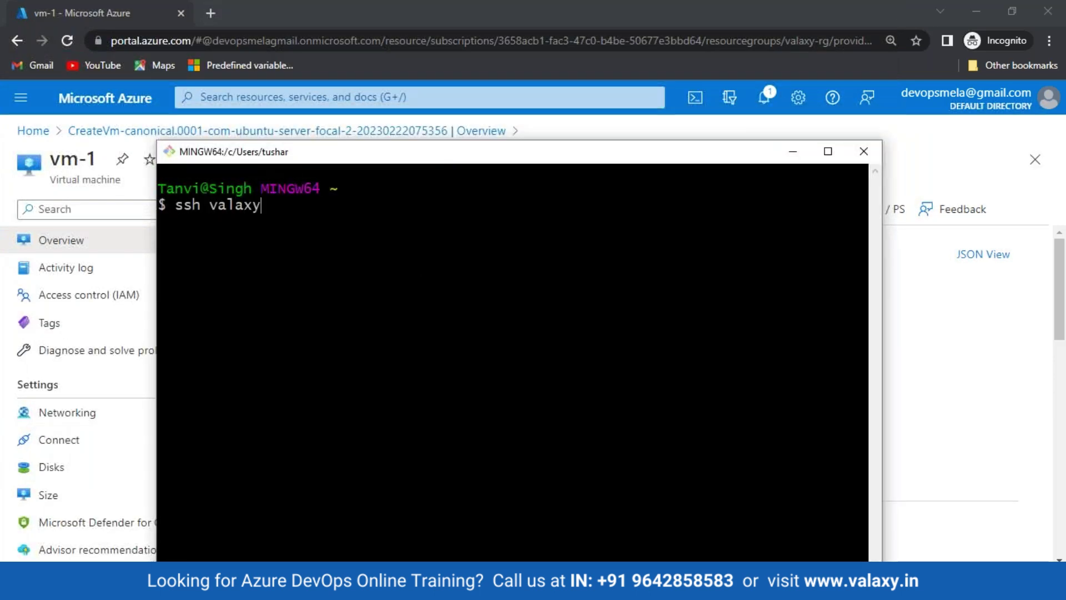
{"action": "key", "text": "shift+Insert"}
{"action": "key", "text": "Return"}
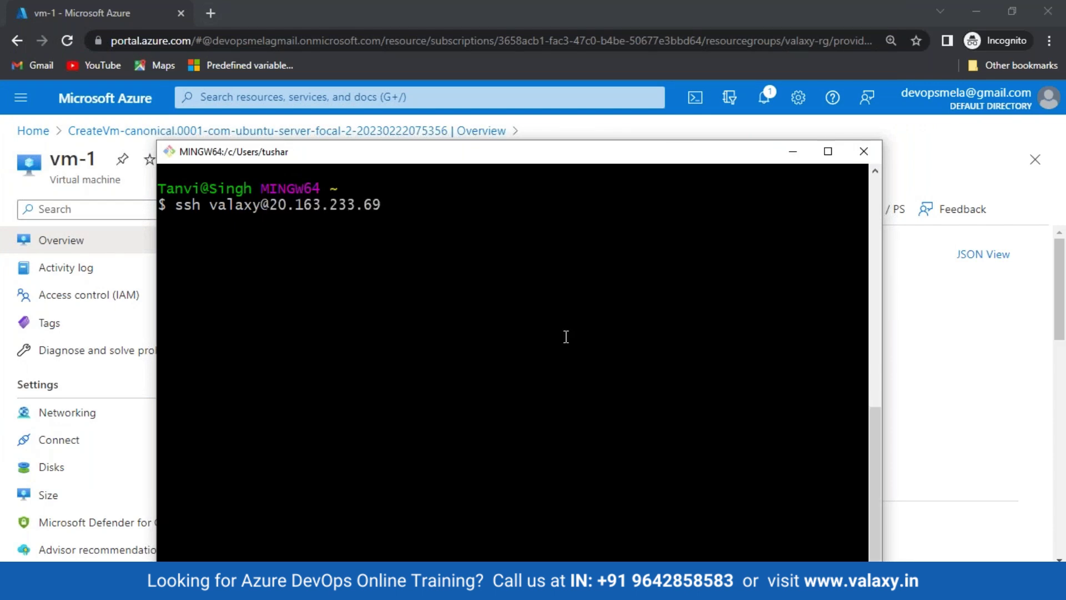
{"action": "left_click", "coordinate": [793, 152]}
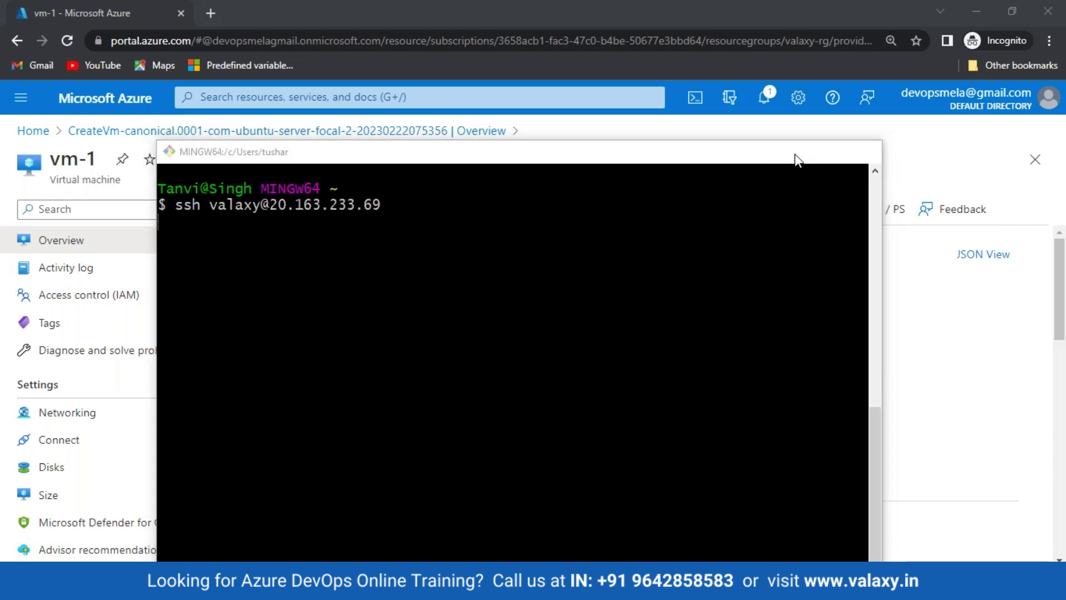
{"action": "left_click", "coordinate": [64, 414]}
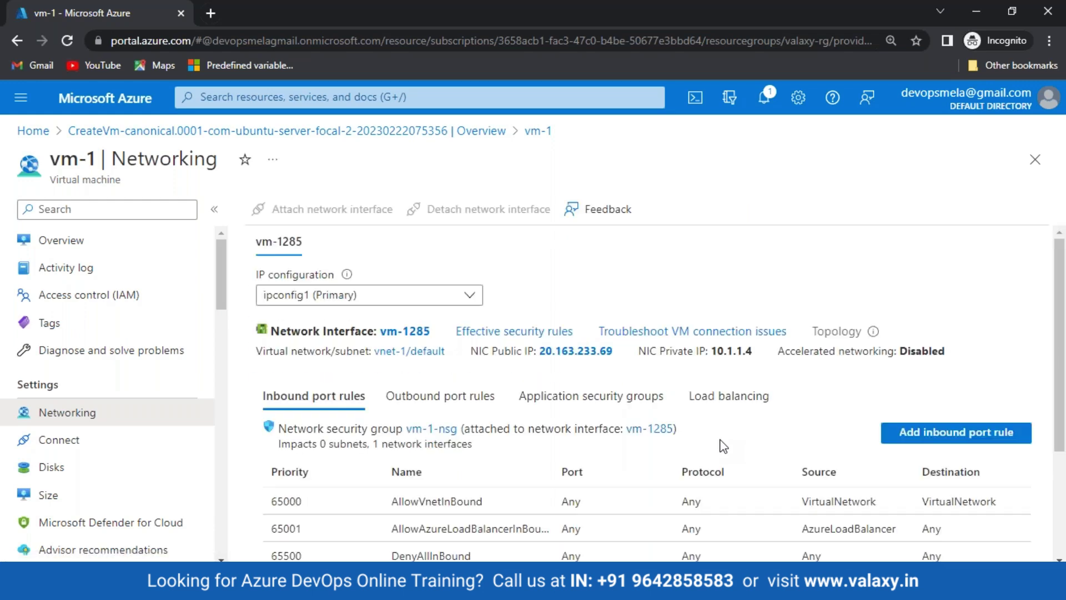
Step: Start a new inbound port rule for vm-1-nsg from the rules list on vm-1's Networking page
{"action": "scroll", "coordinate": [723, 446], "scroll_direction": "down", "scroll_amount": 3}
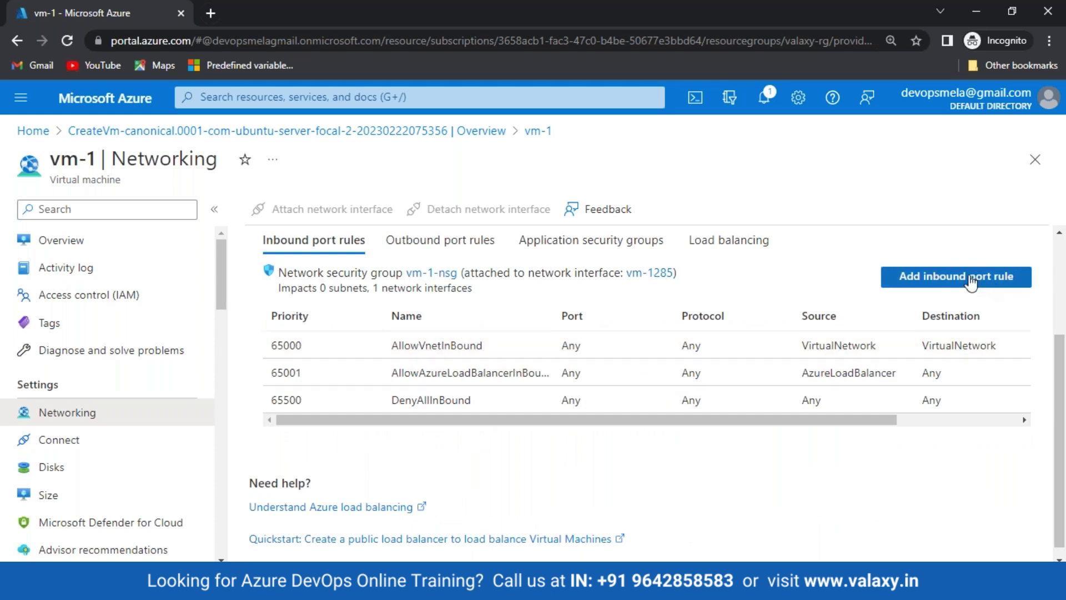
{"action": "left_click", "coordinate": [938, 281]}
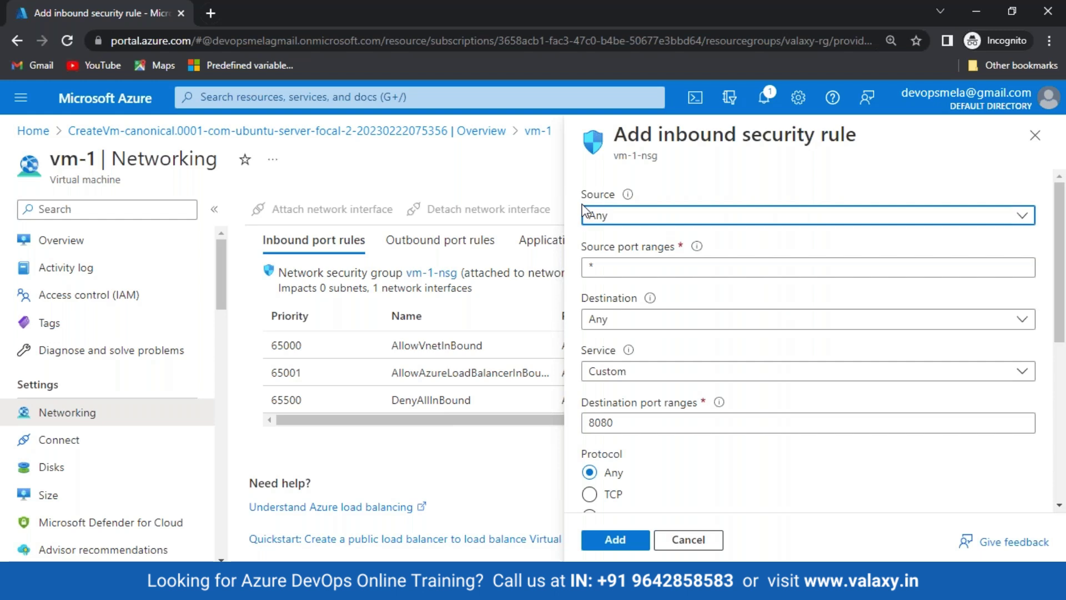
Step: Keep Source and Destination as Any and set the rule's service to SSH
{"action": "left_click", "coordinate": [672, 326]}
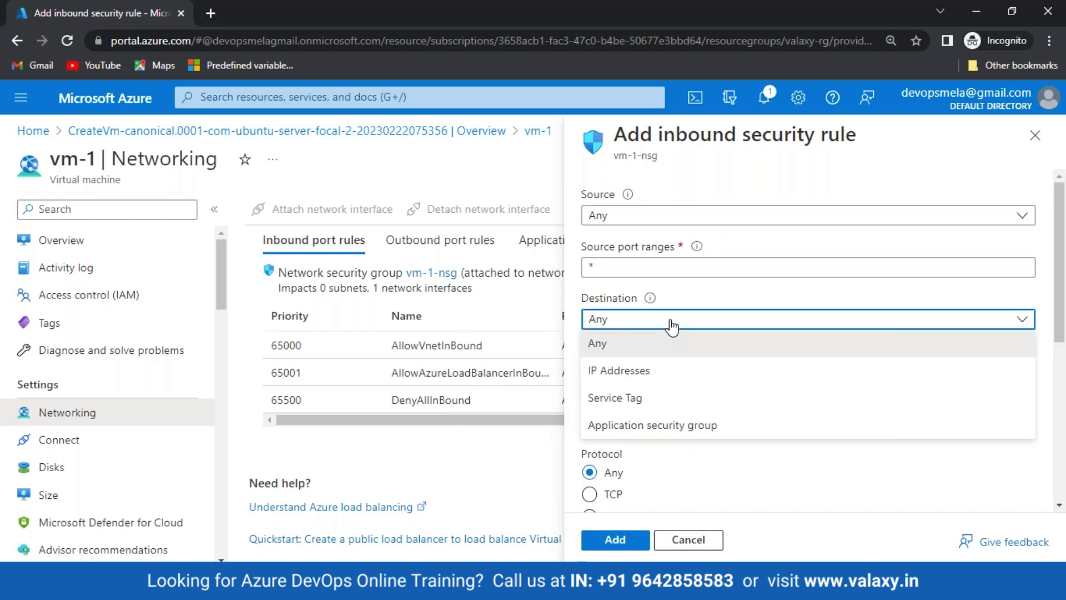
{"action": "left_click", "coordinate": [672, 325]}
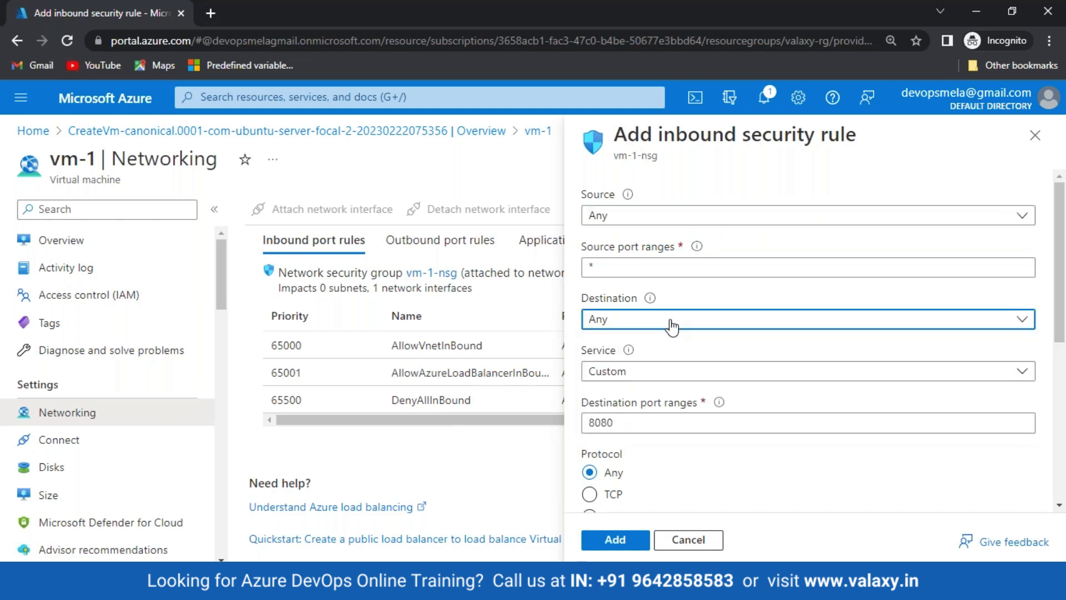
{"action": "left_click", "coordinate": [651, 221]}
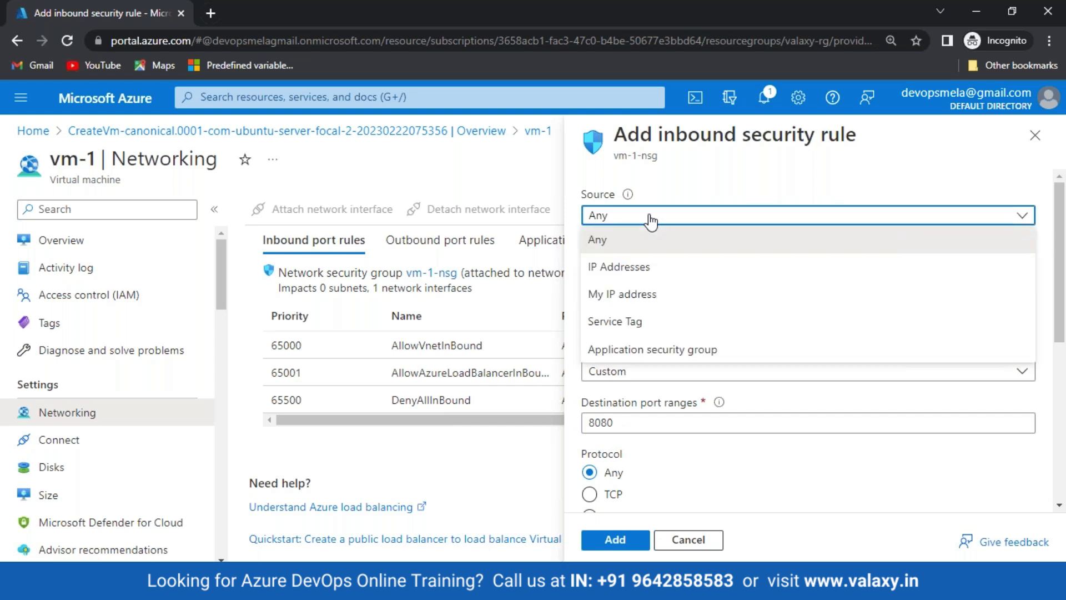
{"action": "left_click", "coordinate": [651, 221]}
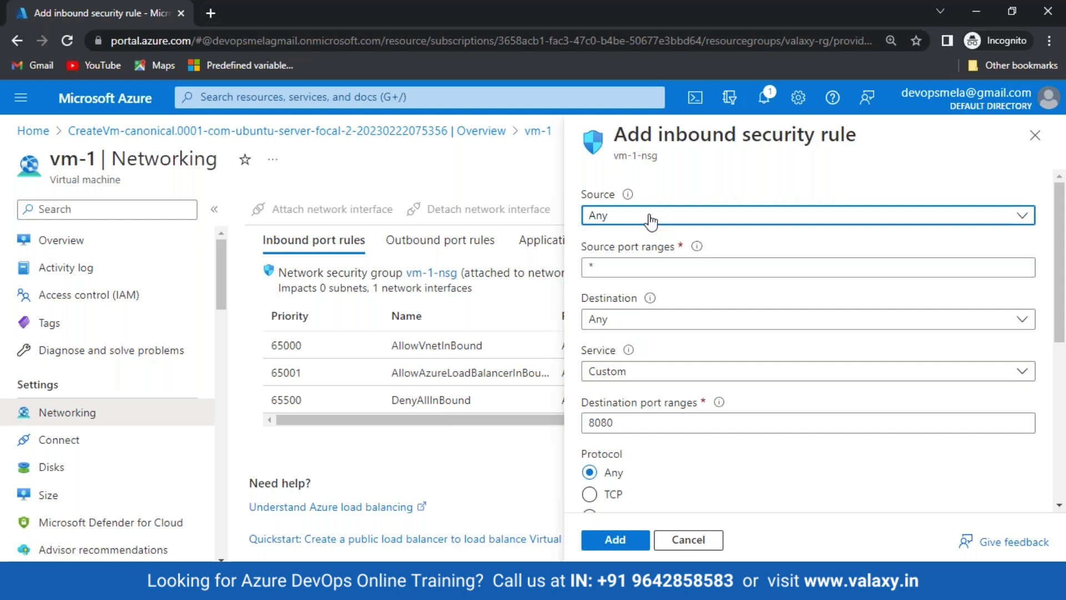
{"action": "scroll", "coordinate": [643, 238], "scroll_direction": "down", "scroll_amount": 1}
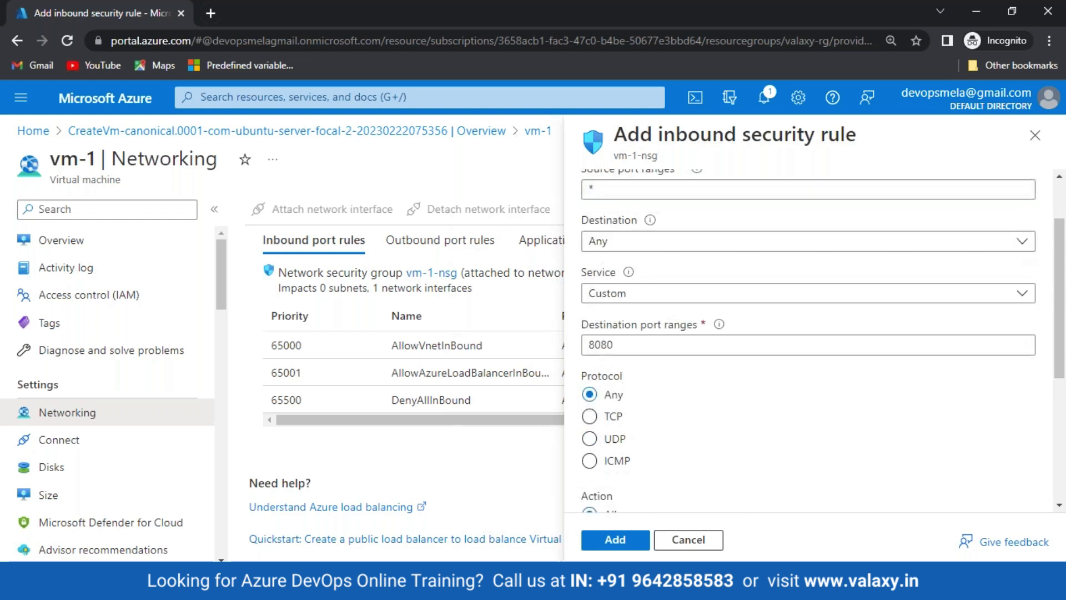
{"action": "left_click", "coordinate": [643, 295]}
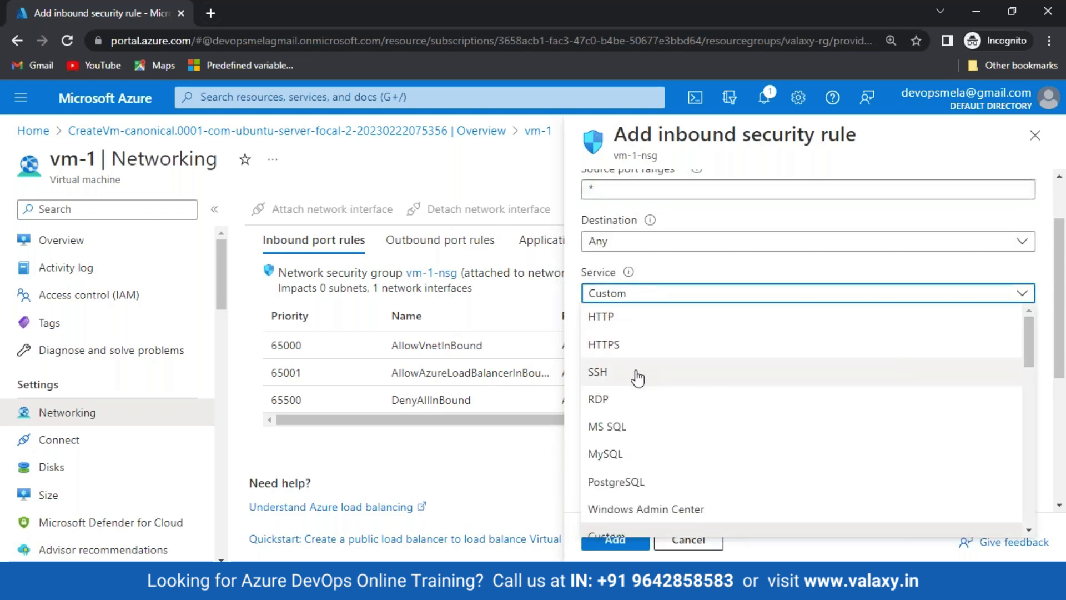
{"action": "left_click", "coordinate": [635, 373]}
Step: Leave priority at 100 and name AllowAnySSHInbound, then add the rule
{"action": "scroll", "coordinate": [599, 350], "scroll_direction": "down", "scroll_amount": 3}
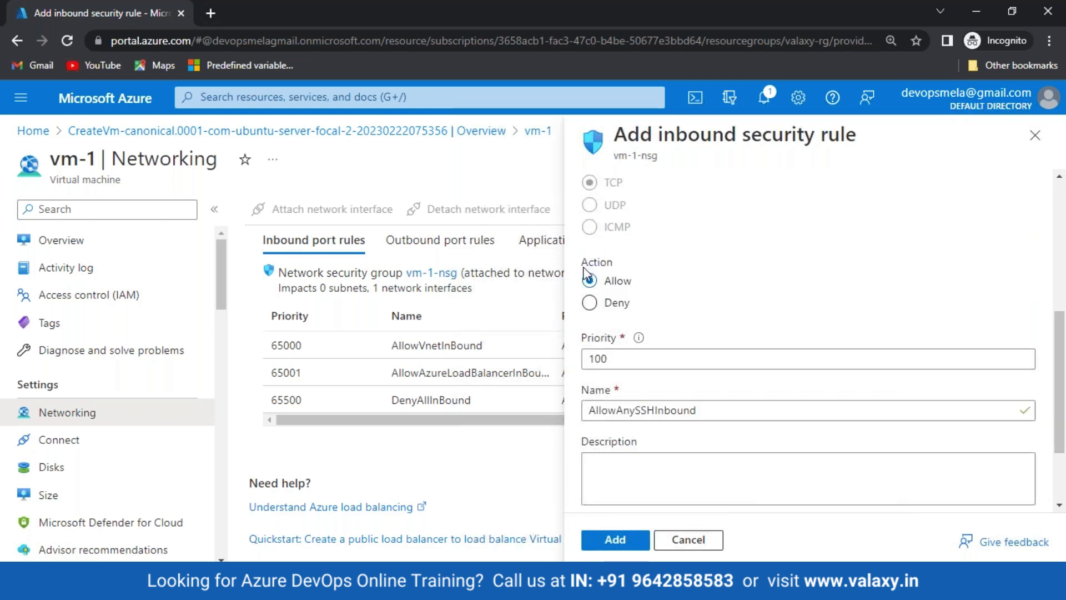
{"action": "scroll", "coordinate": [608, 303], "scroll_direction": "down", "scroll_amount": 1}
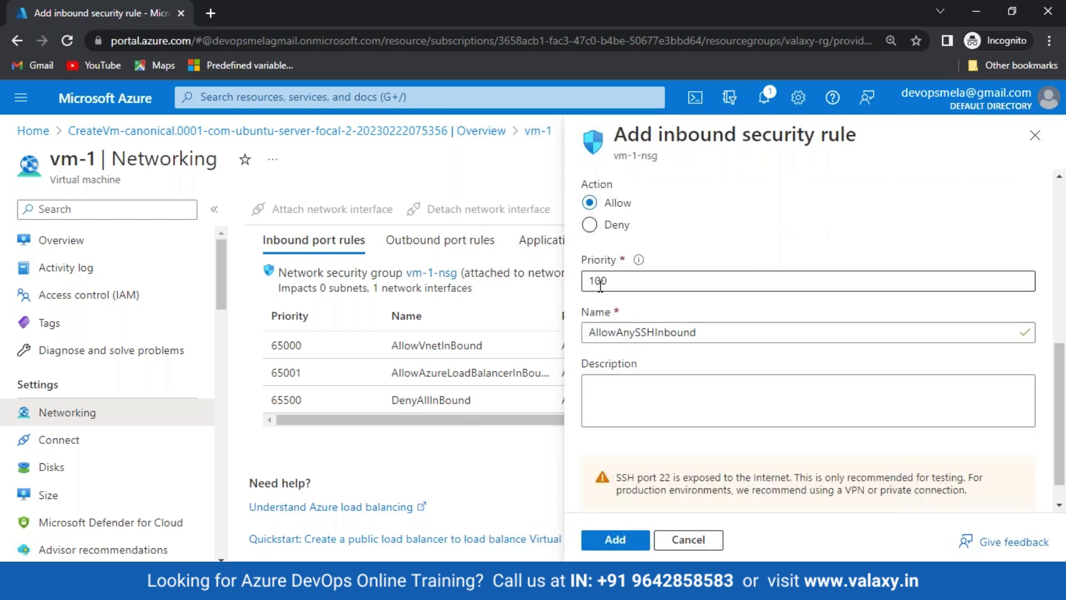
{"action": "double_click", "coordinate": [593, 283]}
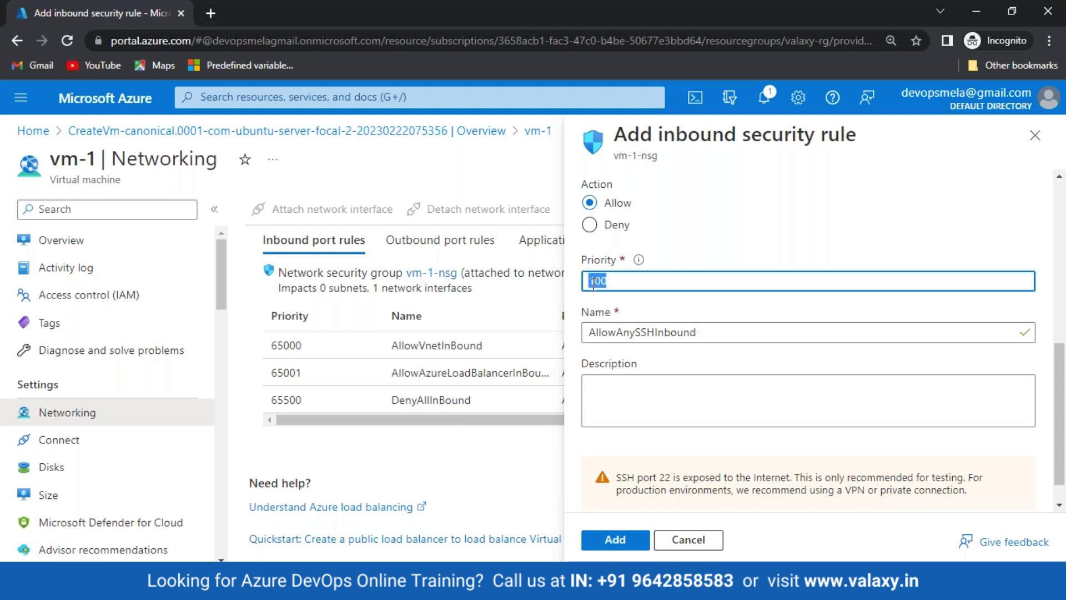
{"action": "left_click", "coordinate": [614, 280]}
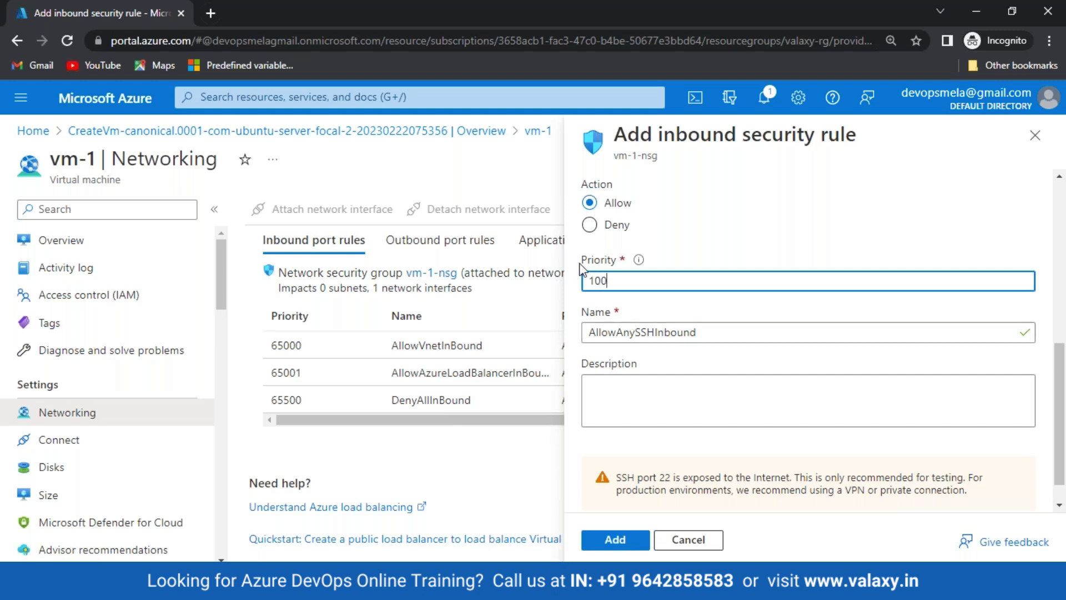
{"action": "left_click_drag", "start_coordinate": [581, 267], "coordinate": [617, 259]}
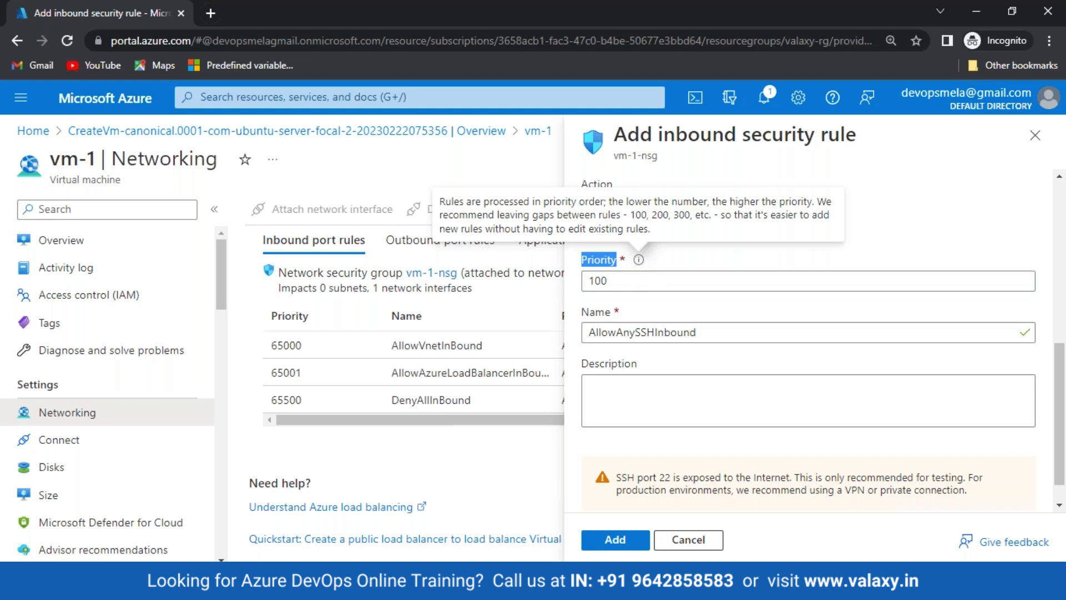
{"action": "left_click", "coordinate": [614, 541]}
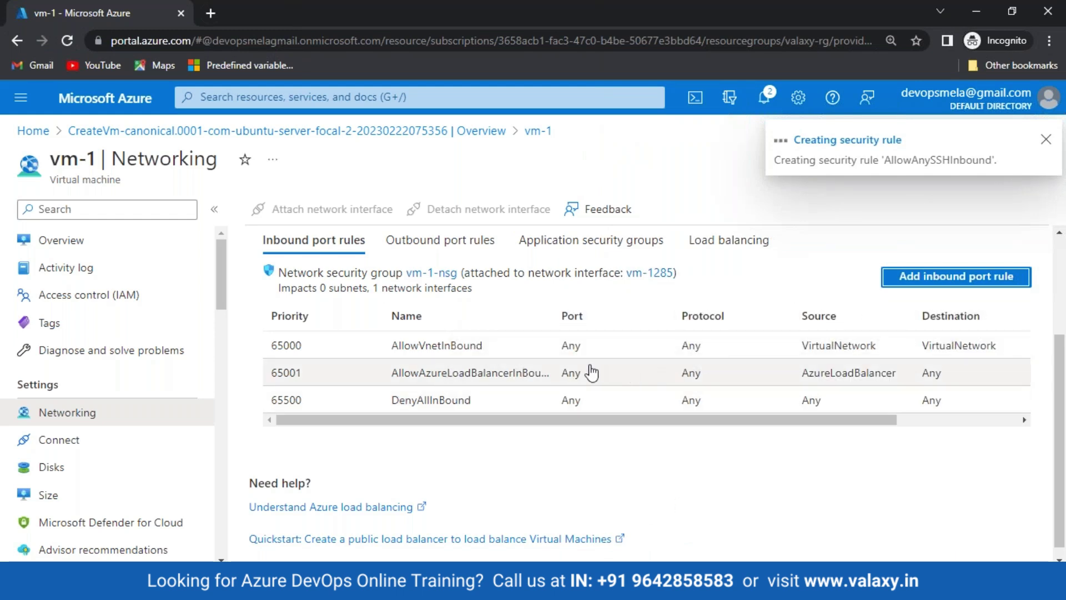
Step: Circle the 22- SSH label on the Paint diagram, check the rule's success notice, and return to Git Bash
{"action": "key", "text": "alt+Tab"}
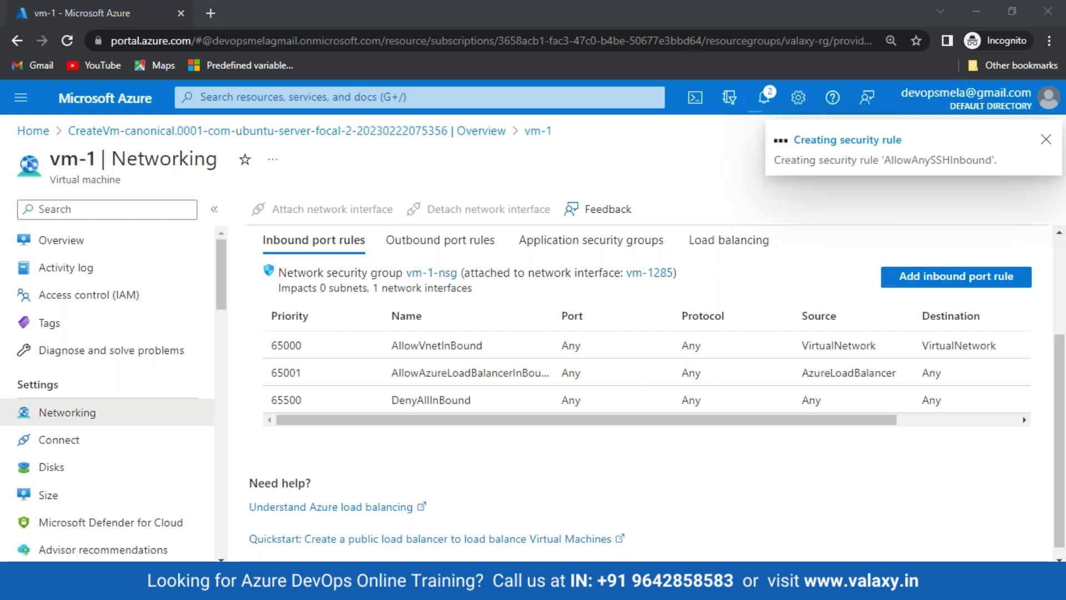
{"action": "mouse_move", "coordinate": [476, 281]}
{"action": "left_mouse_down"}
{"action": "mouse_move", "coordinate": [424, 302]}
{"action": "mouse_move", "coordinate": [475, 286]}
{"action": "left_mouse_up"}
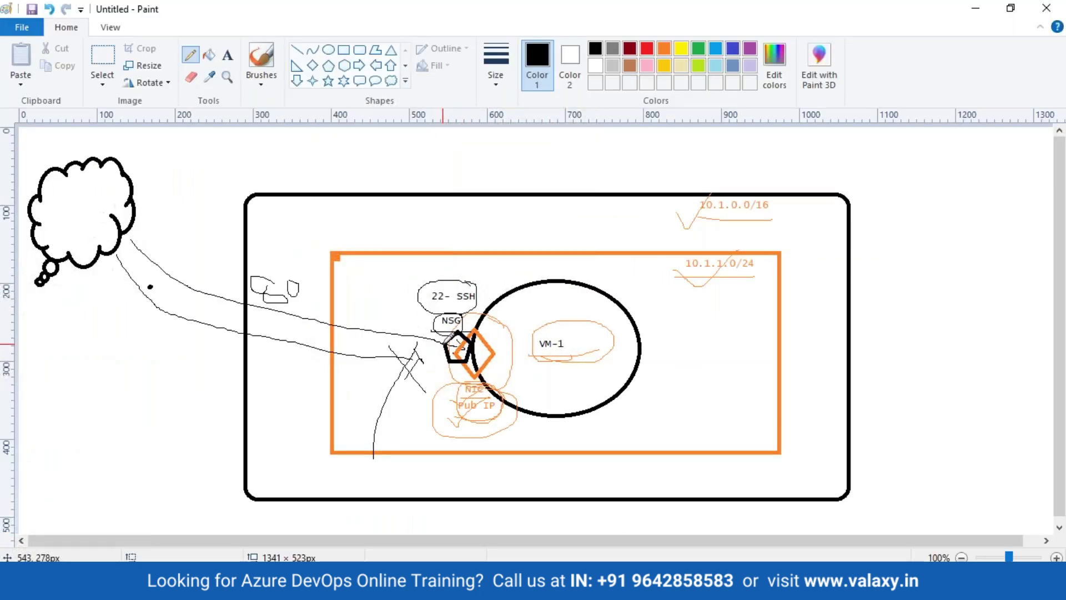
{"action": "key", "text": "alt+Tab"}
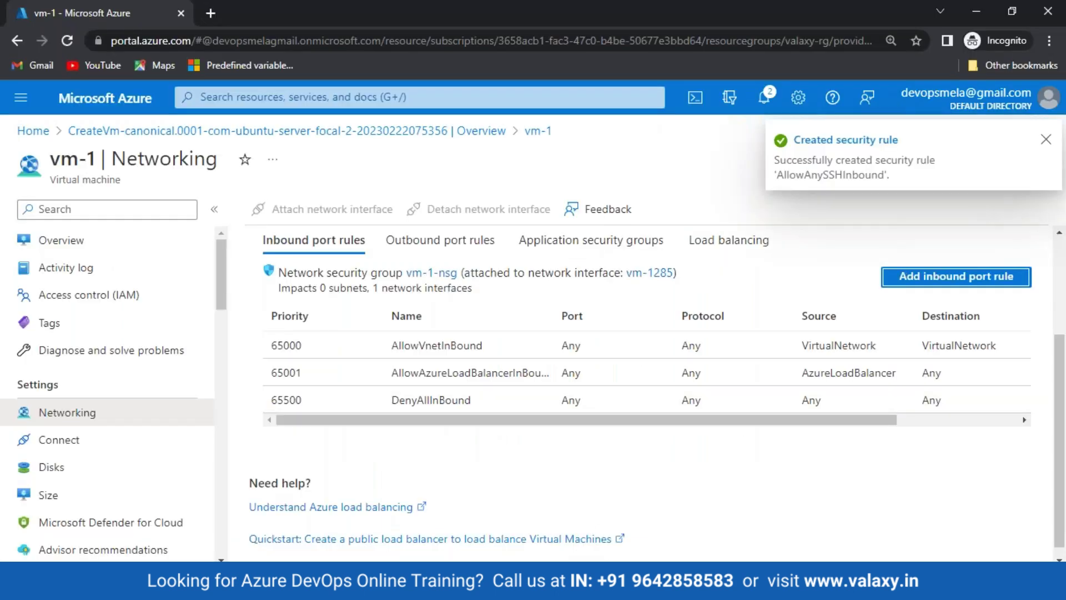
{"action": "key", "text": "alt+Tab"}
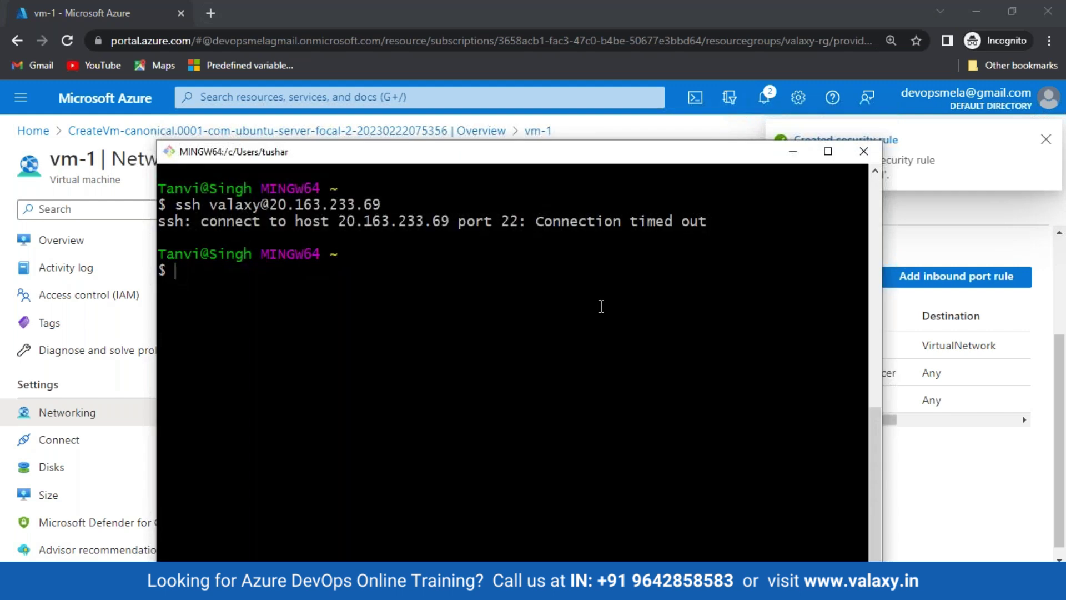
Step: Rerun the ssh command to 20.163.233.69, accept the host key, enter the account password, and clear the screen
{"action": "key", "text": "Up"}
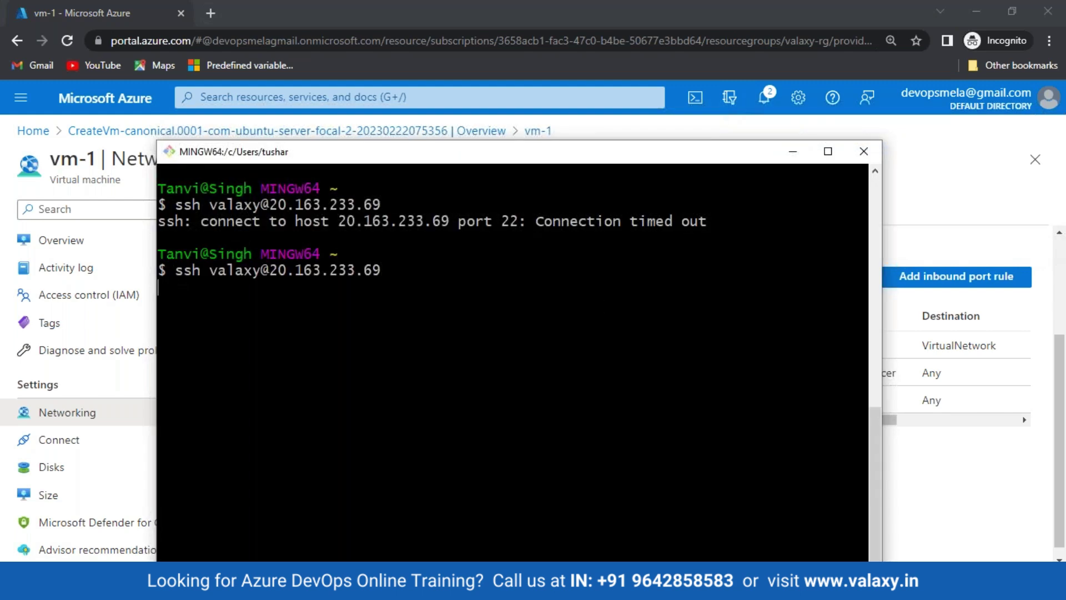
{"action": "type", "text": "yes"}
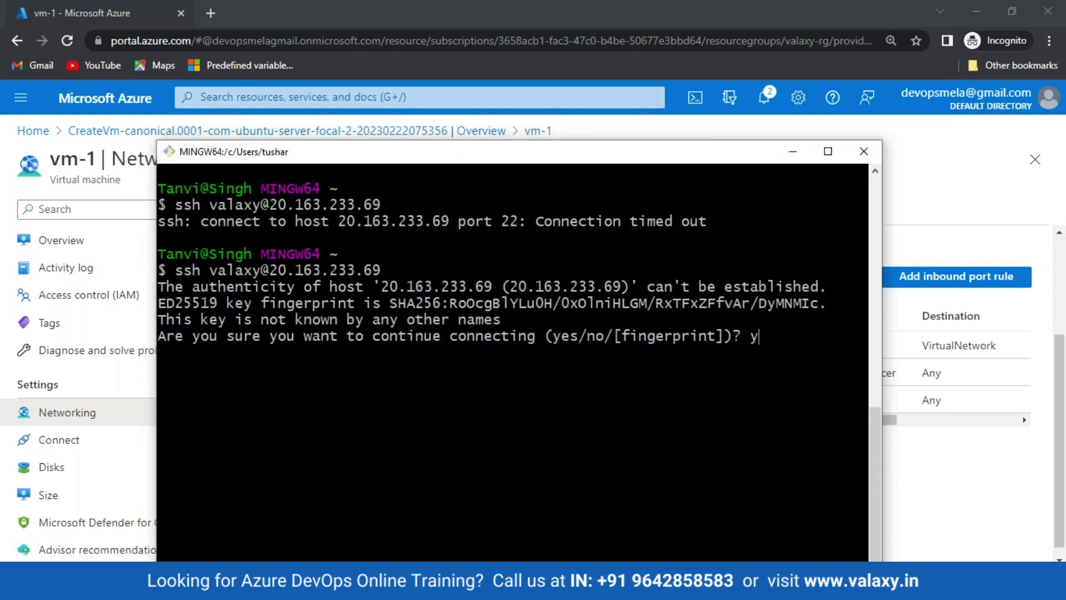
{"action": "key", "text": "Return"}
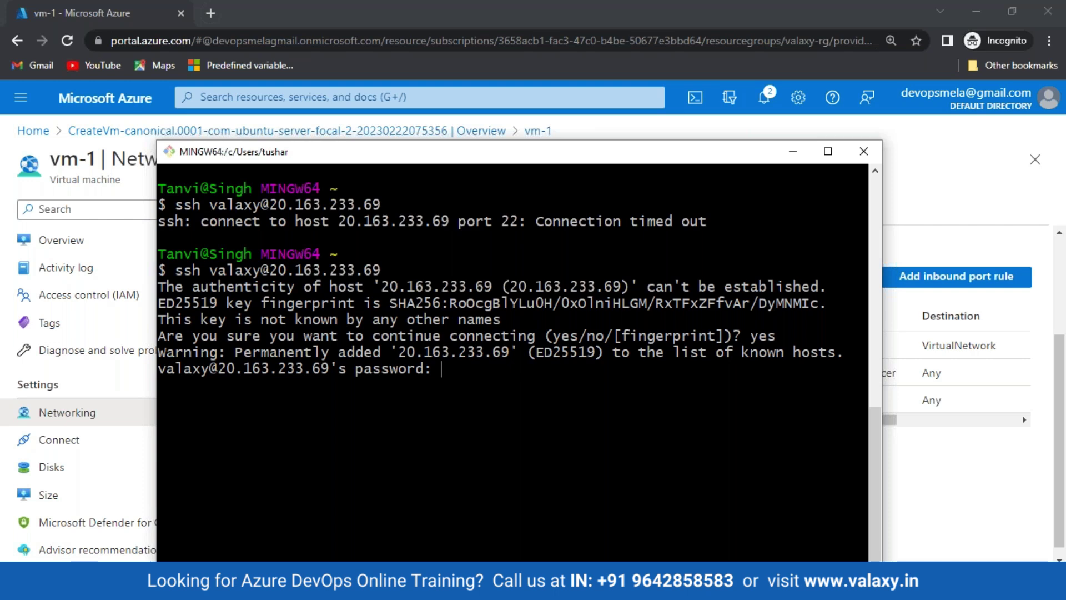
{"action": "key", "text": "Return"}
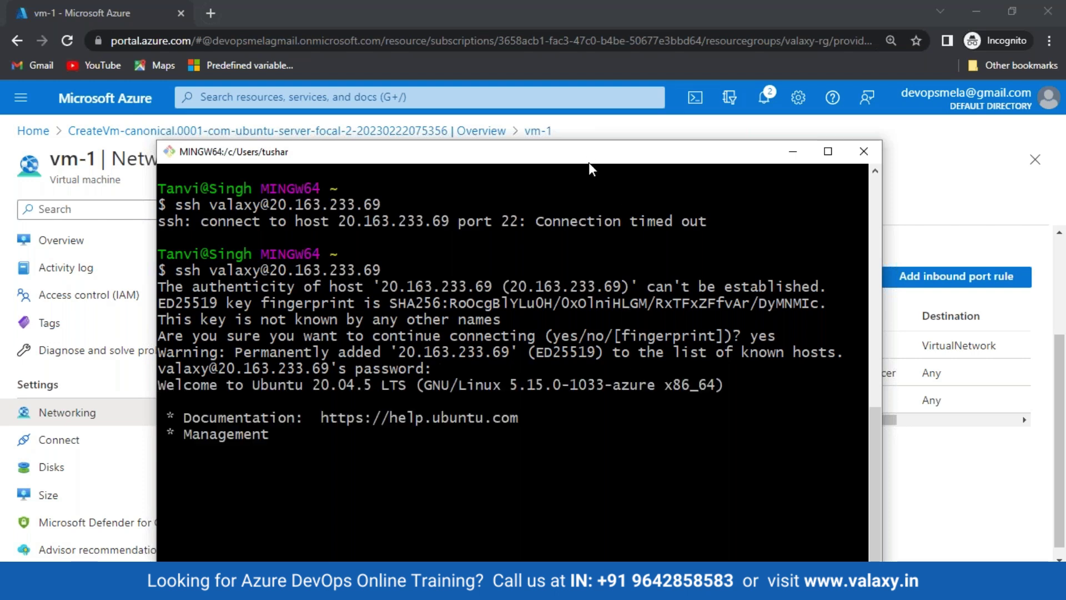
{"action": "left_click_drag", "start_coordinate": [588, 162], "coordinate": [614, 93]}
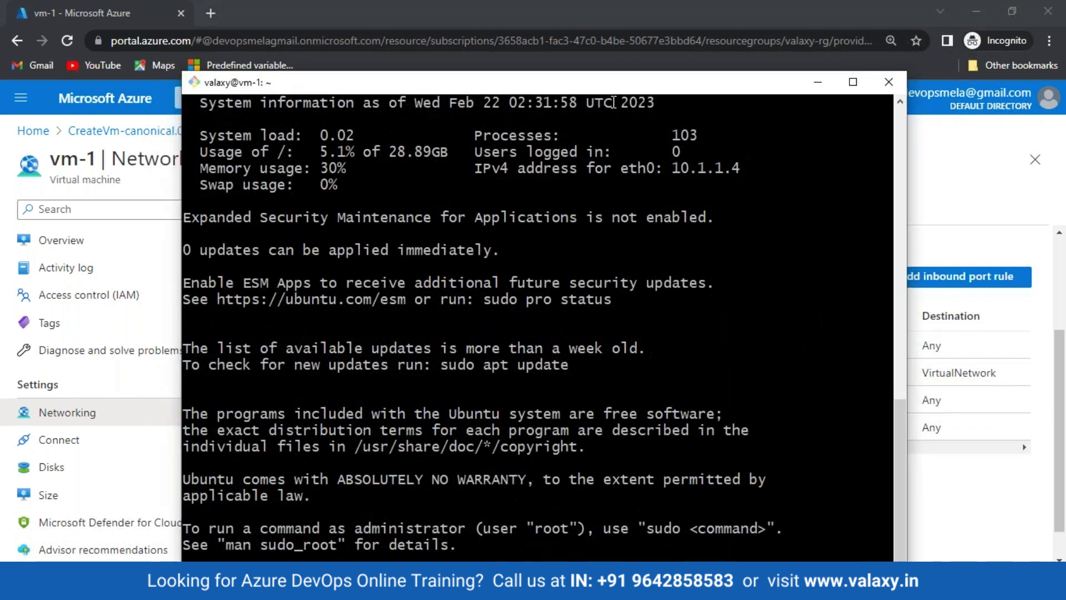
{"action": "key", "text": "ctrl+l"}
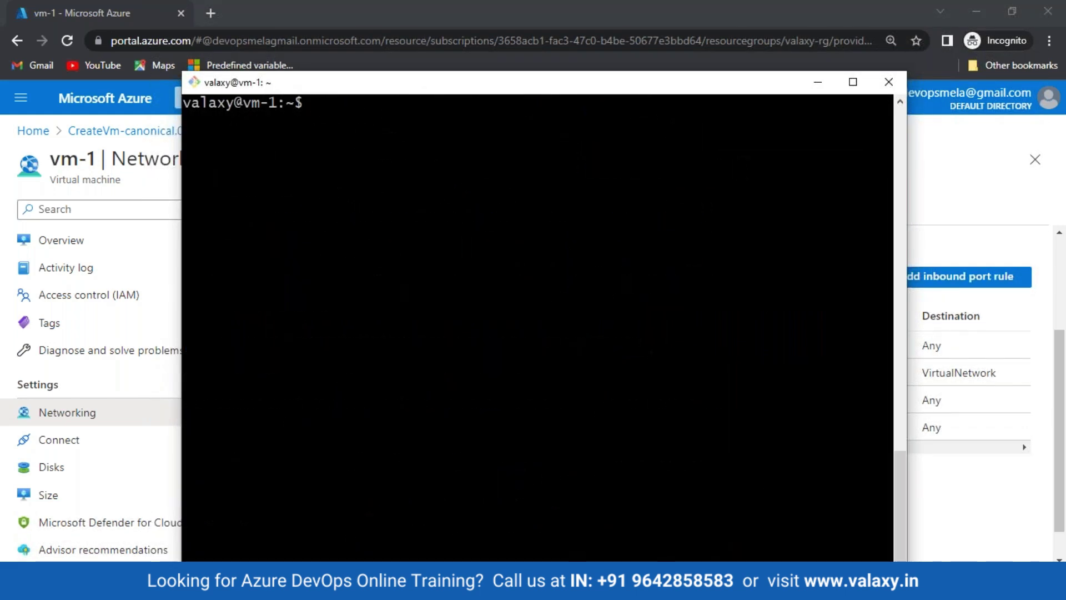
Step: Run ipconfig and then ifconfig on vm-1, find both missing, and copy the net-tools install suggestion
{"action": "type", "text": "ipconfig"}
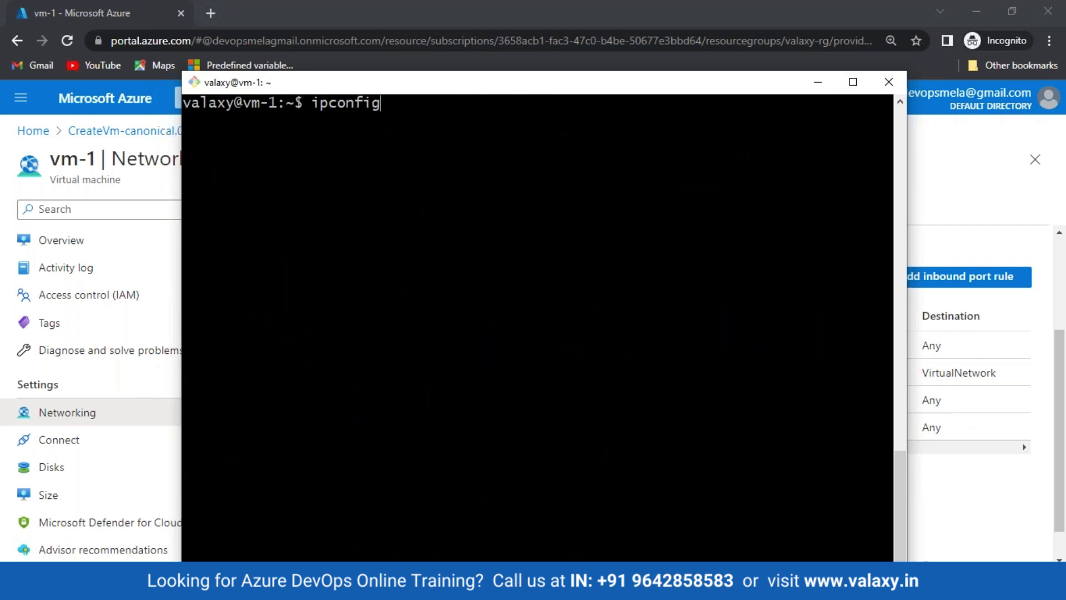
{"action": "key", "text": "Return"}
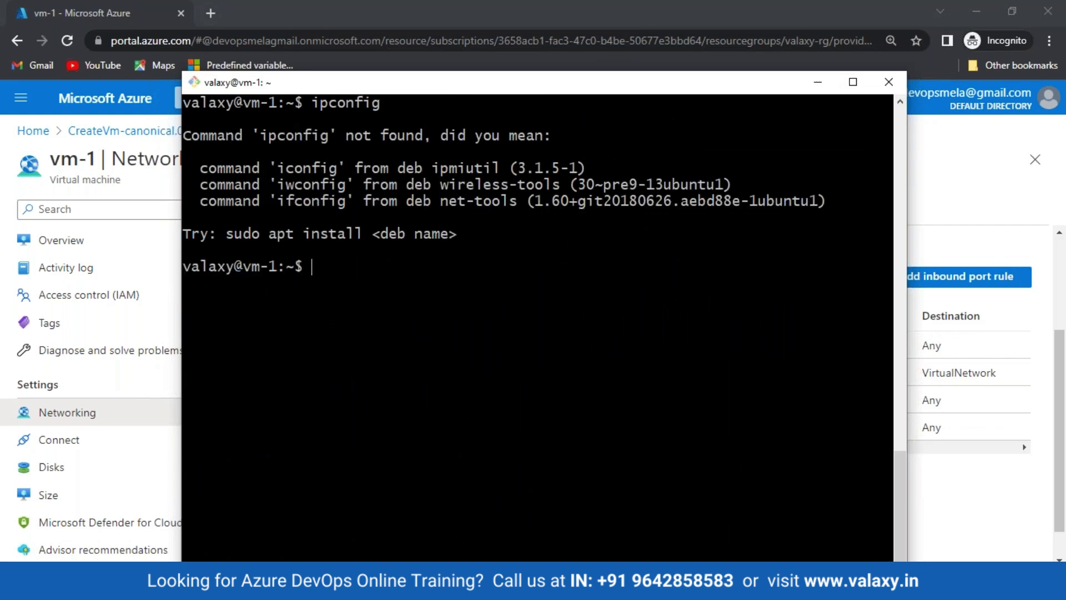
{"action": "key", "text": "Up"}
{"action": "key", "text": "Left"}
{"action": "key", "text": "BackSpace"}
{"action": "type", "text": "f"}
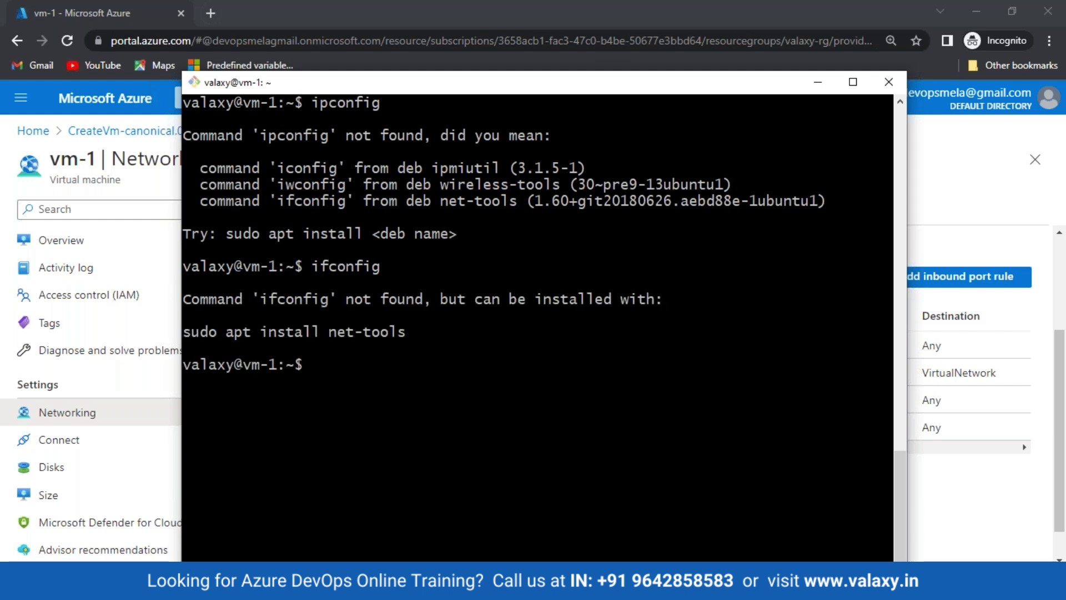
{"action": "left_click_drag", "start_coordinate": [252, 331], "coordinate": [469, 376]}
{"action": "right_click", "coordinate": [469, 376]}
{"action": "key", "text": "ctrl+l"}
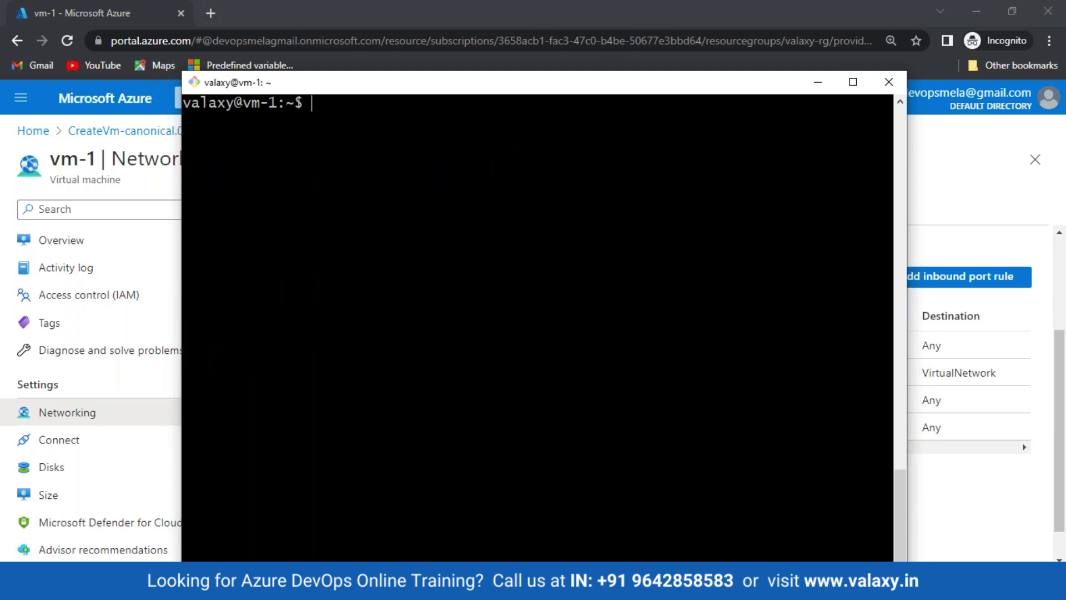
Step: Minimize Git Bash to reveal vm-1's Networking page listing AllowAnySSHInbound on port 22
{"action": "left_click", "coordinate": [818, 83]}
{"action": "mouse_move", "coordinate": [439, 588]}
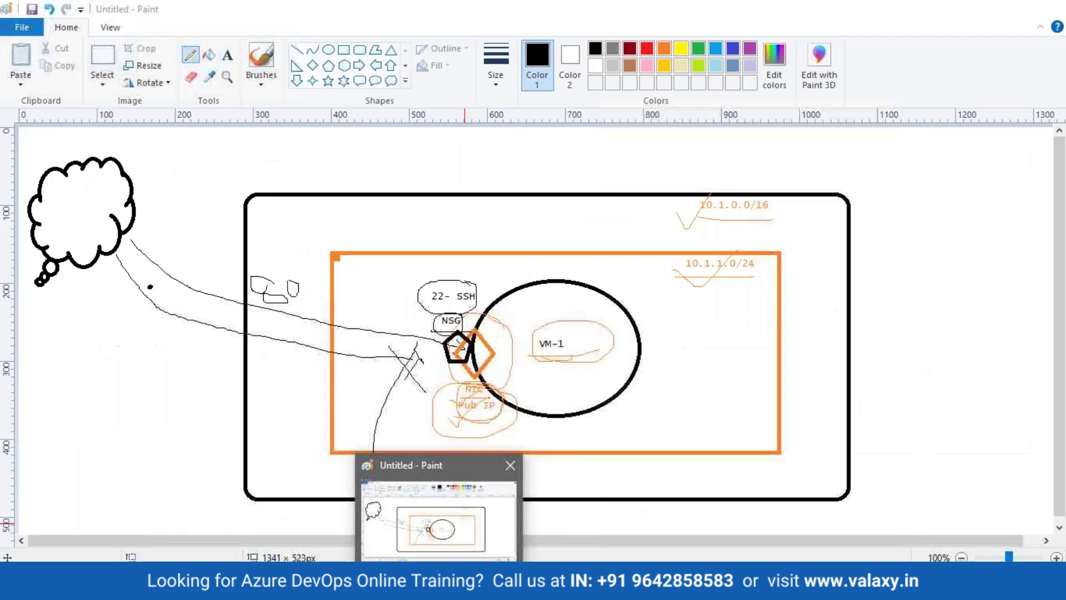
{"action": "mouse_move", "coordinate": [477, 588]}
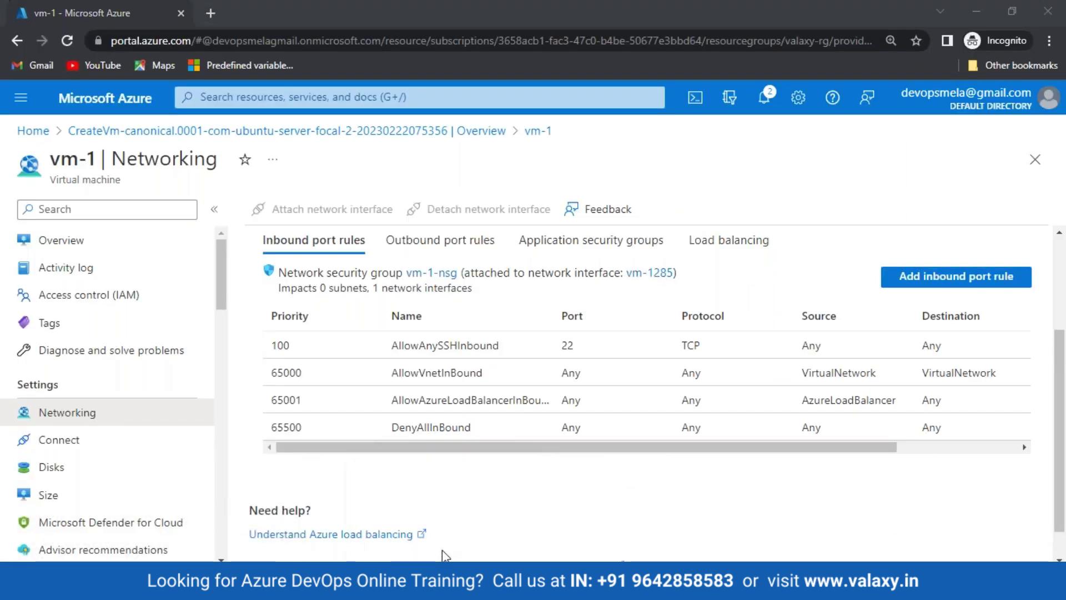
Step: Switch to the network diagram in Paint from the taskbar
{"action": "left_click", "coordinate": [439, 589]}
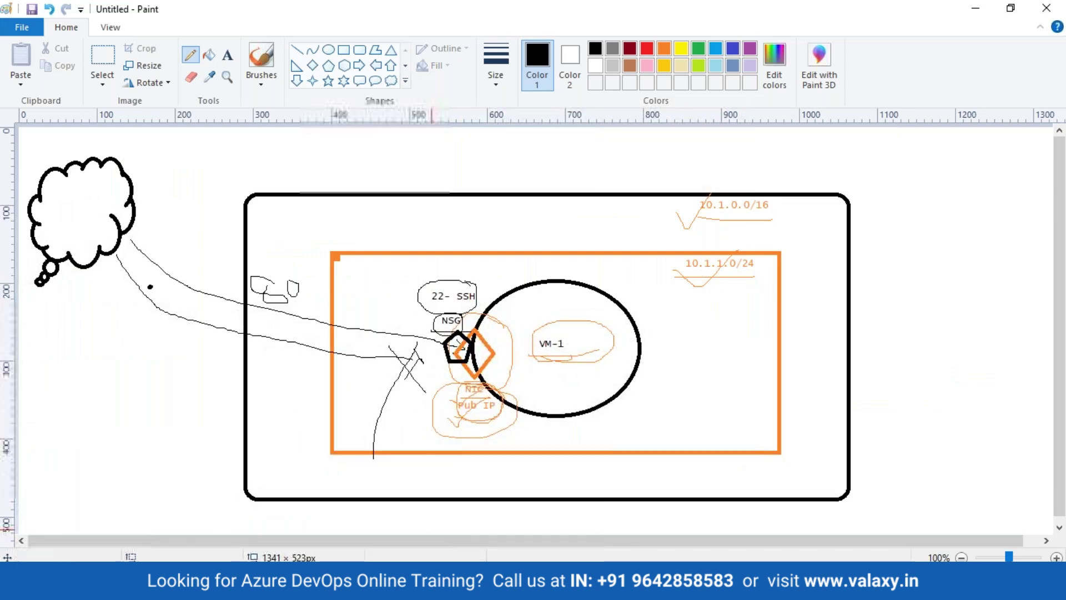
Step: Present the Adv DevSecOps Course Network Security Groups slide full-screen and open its pointer options
{"action": "mouse_move", "coordinate": [325, 589]}
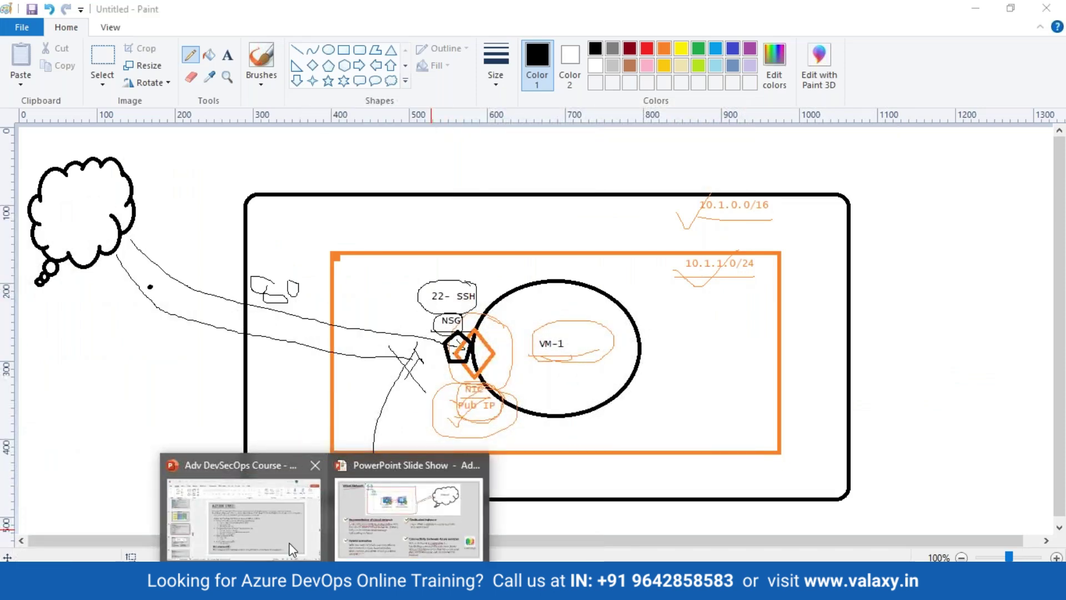
{"action": "left_click", "coordinate": [291, 543]}
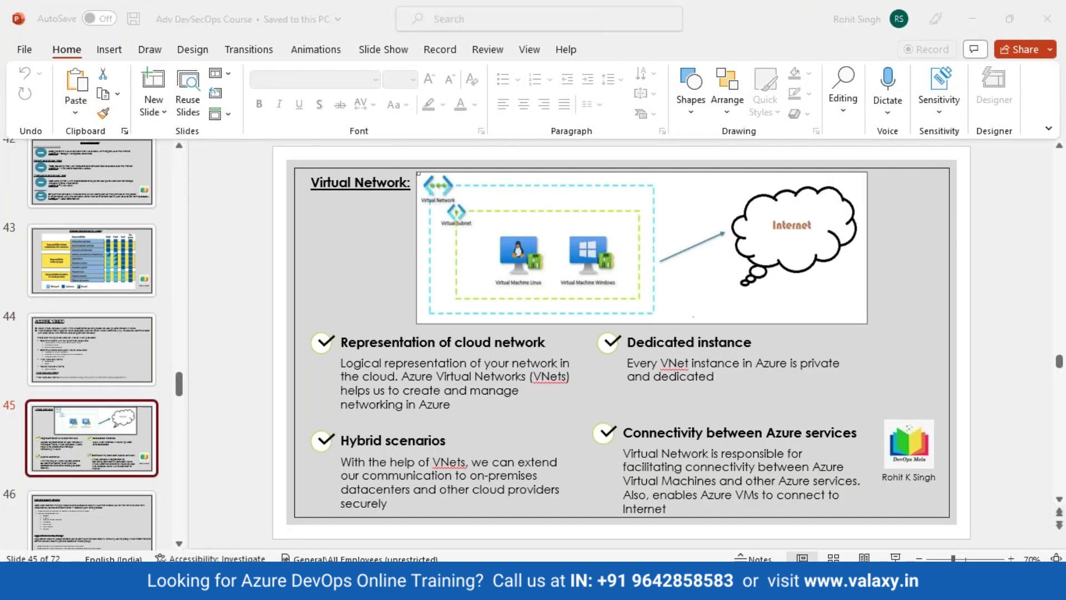
{"action": "key", "text": "alt+Tab"}
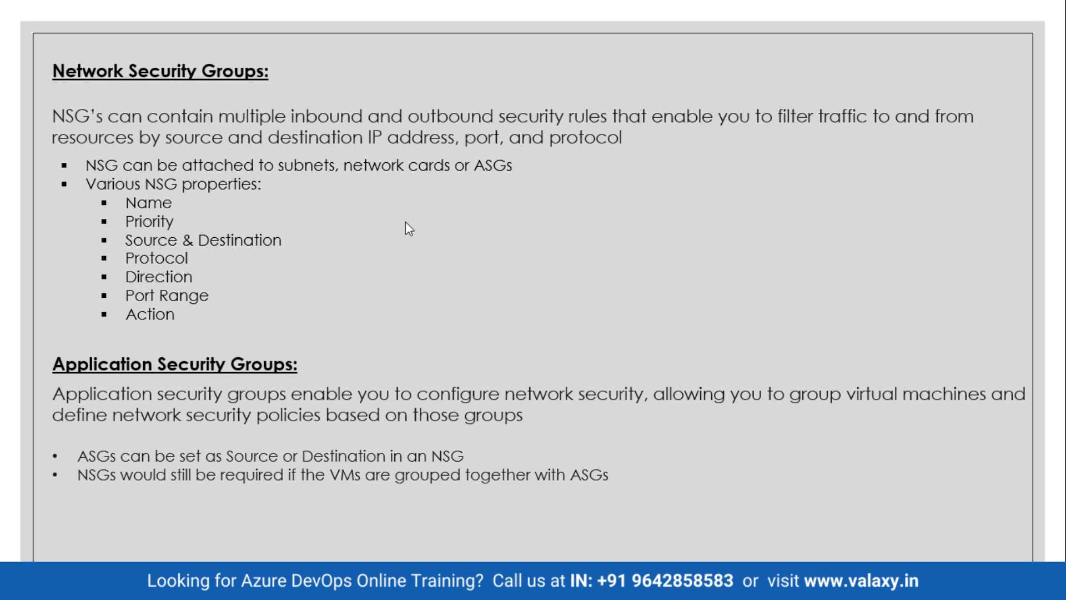
{"action": "right_click", "coordinate": [404, 225]}
{"action": "mouse_move", "coordinate": [470, 368]}
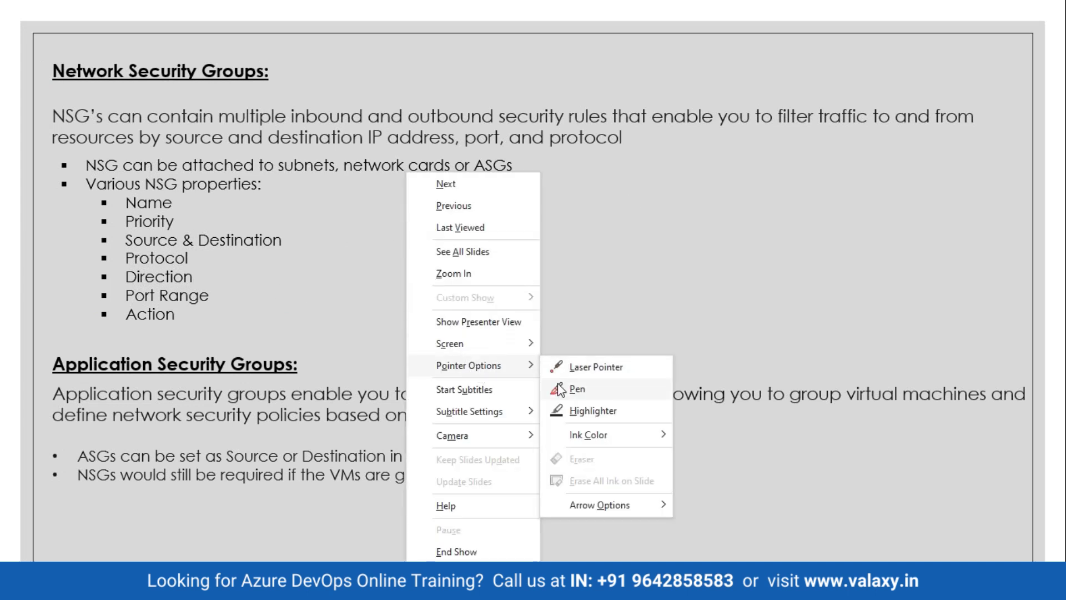